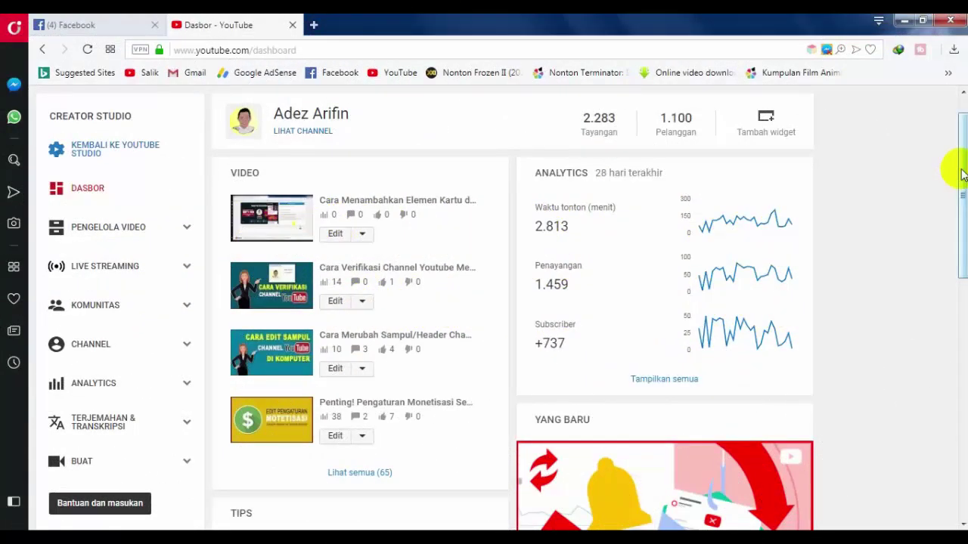
mouse_move(955, 181)
left_mouse_down()
mouse_move(960, 149)
mouse_move(963, 222)
mouse_move(963, 146)
left_mouse_up()
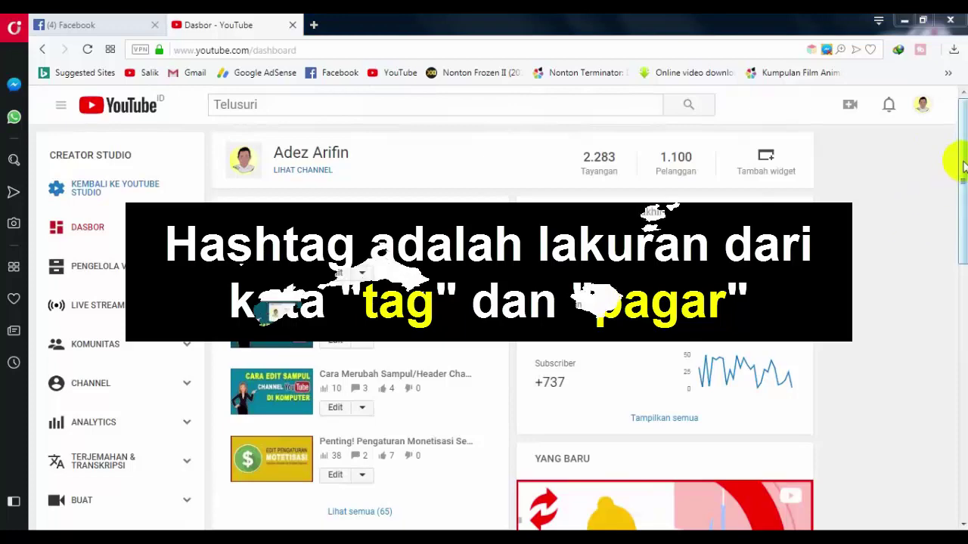
mouse_move(962, 155)
left_mouse_down()
mouse_move(961, 255)
mouse_move(962, 155)
left_mouse_up()
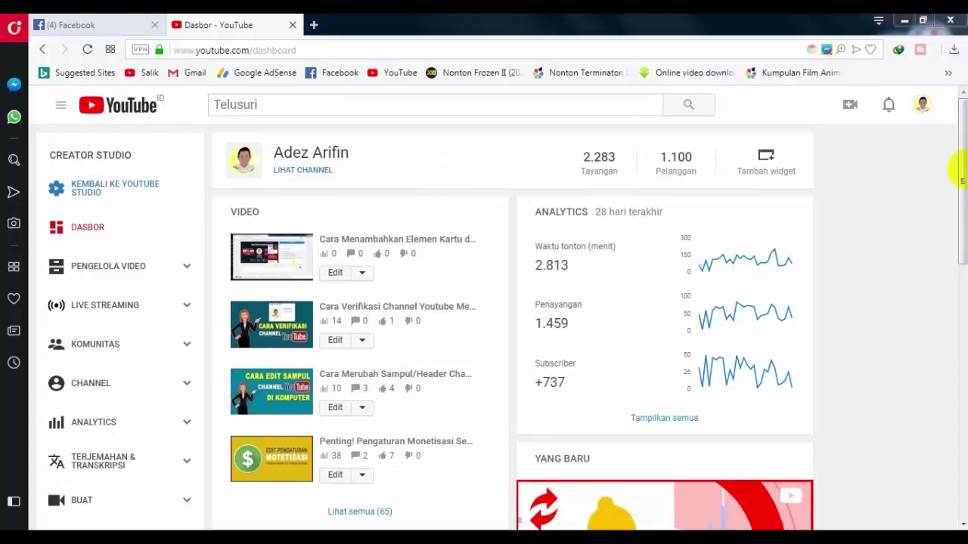
left_click_drag(964, 236, 955, 294)
scroll(903, 280, "up", 5)
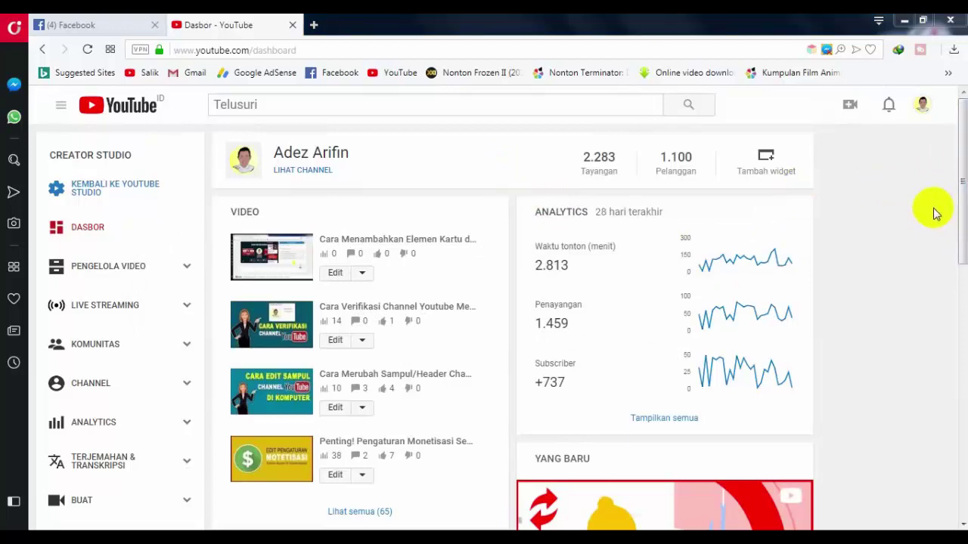
mouse_move(961, 187)
left_mouse_down()
mouse_move(962, 253)
mouse_move(954, 173)
left_mouse_up()
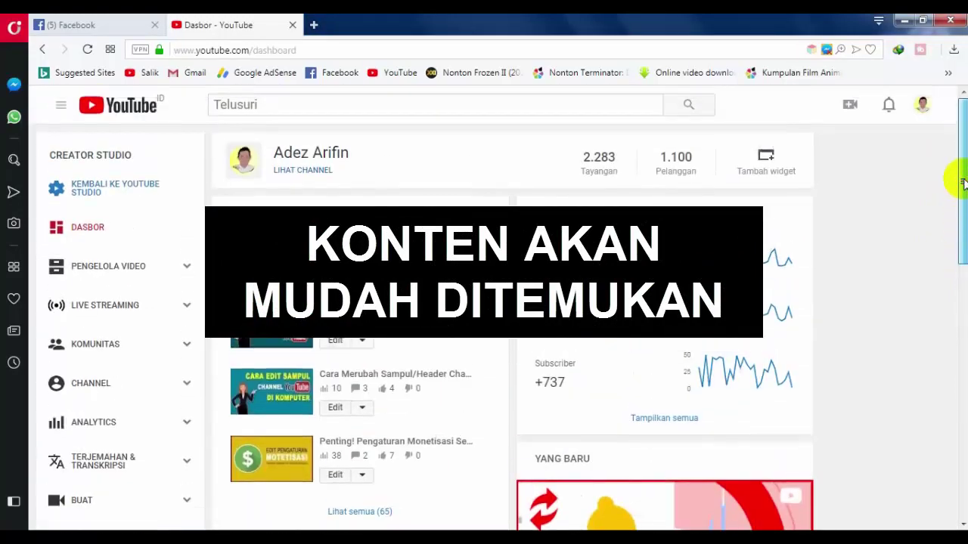
scroll(892, 237, "down", 3)
scroll(892, 237, "up", 3)
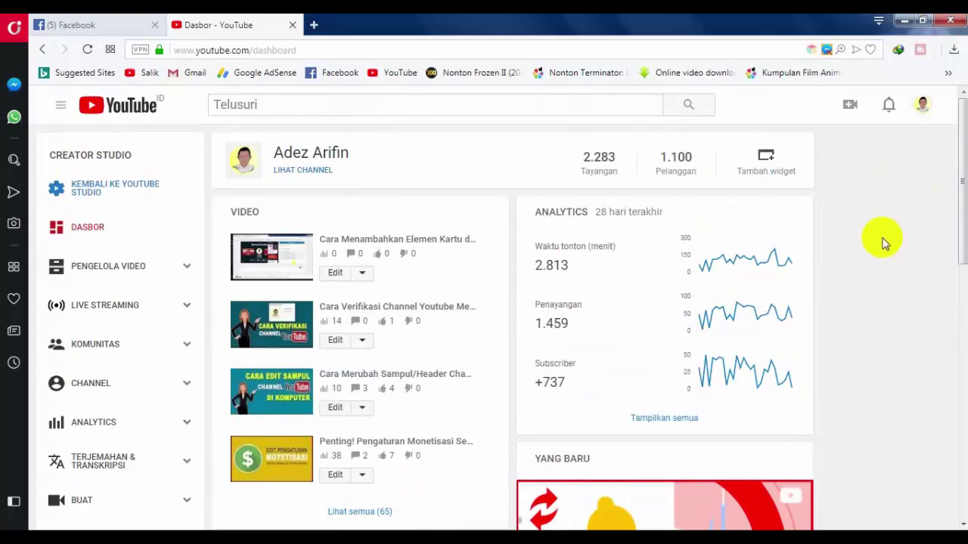
scroll(896, 257, "down", 3)
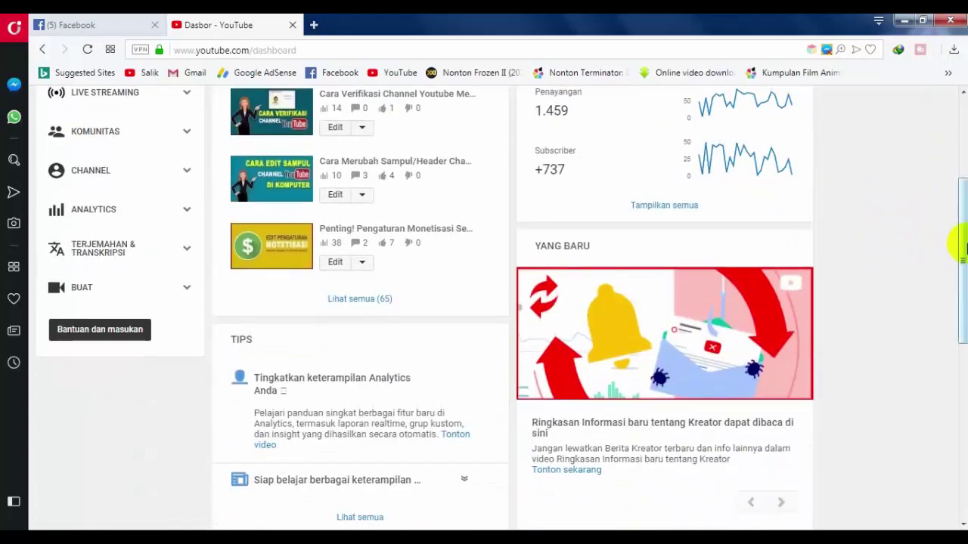
left_click_drag(954, 265, 962, 155)
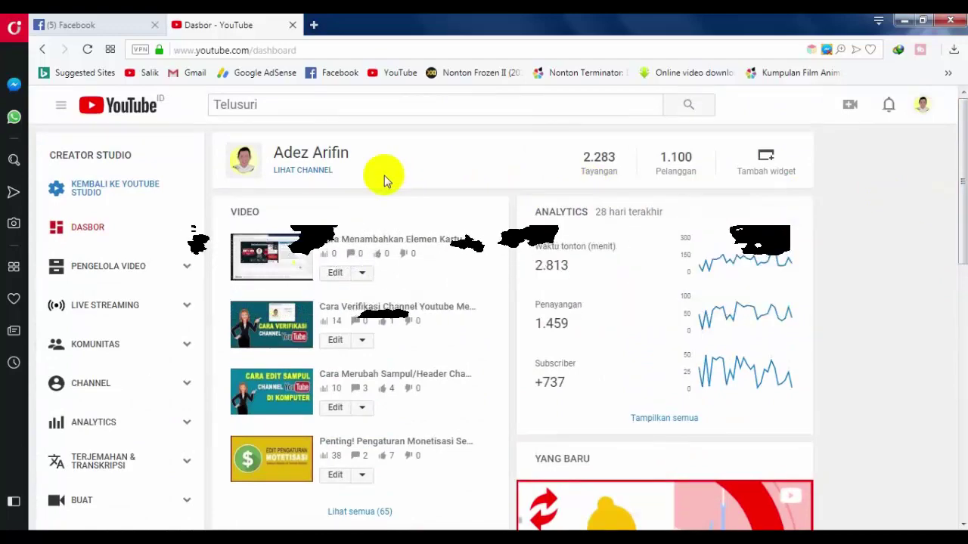
scroll(424, 185, "down", 3)
scroll(453, 197, "up", 3)
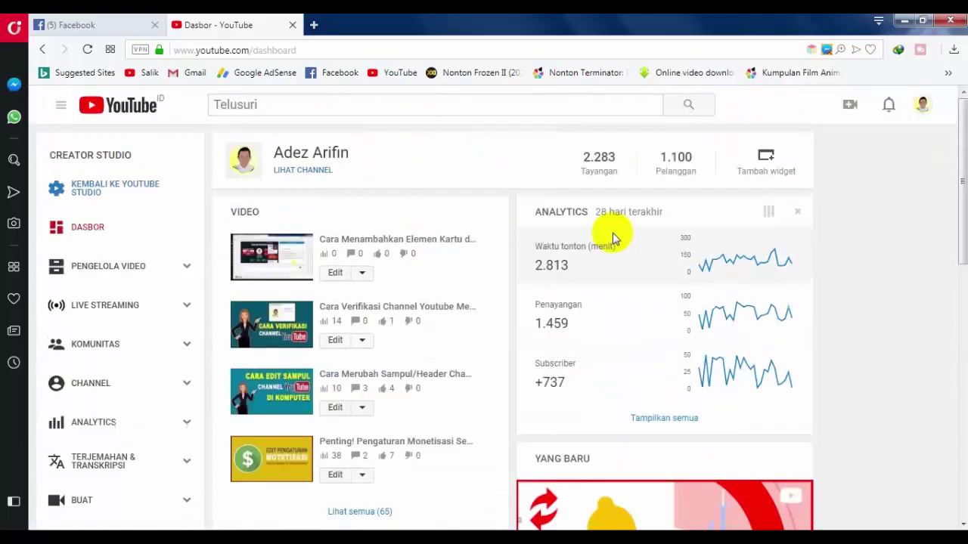
mouse_move(962, 175)
left_mouse_down()
mouse_move(961, 277)
mouse_move(962, 162)
left_mouse_up()
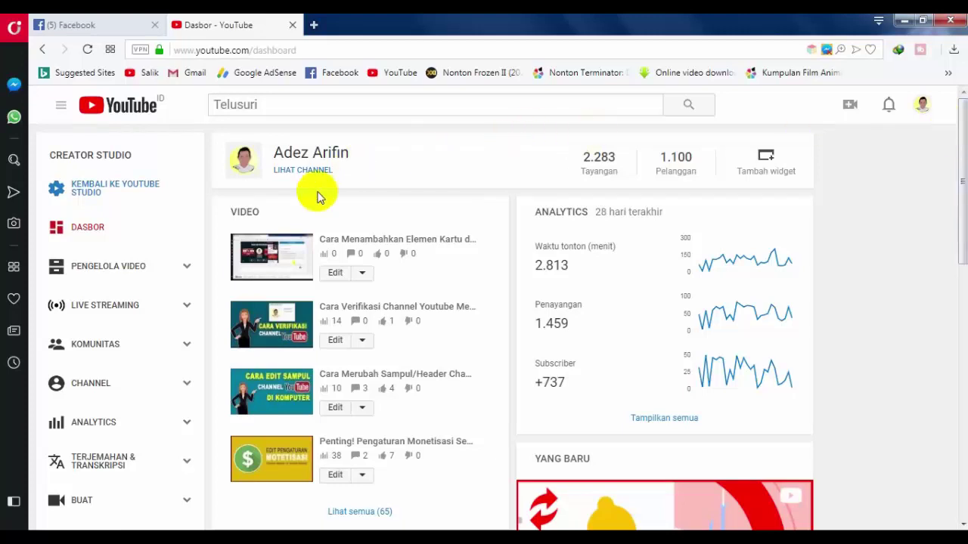
Open the edit page of the "Cara Verifikasi Channel Youtube Menggunakan Nomor HP" video separately from the dashboard, and go to its watch page.
scroll(348, 302, "down", 1)
right_click(335, 273)
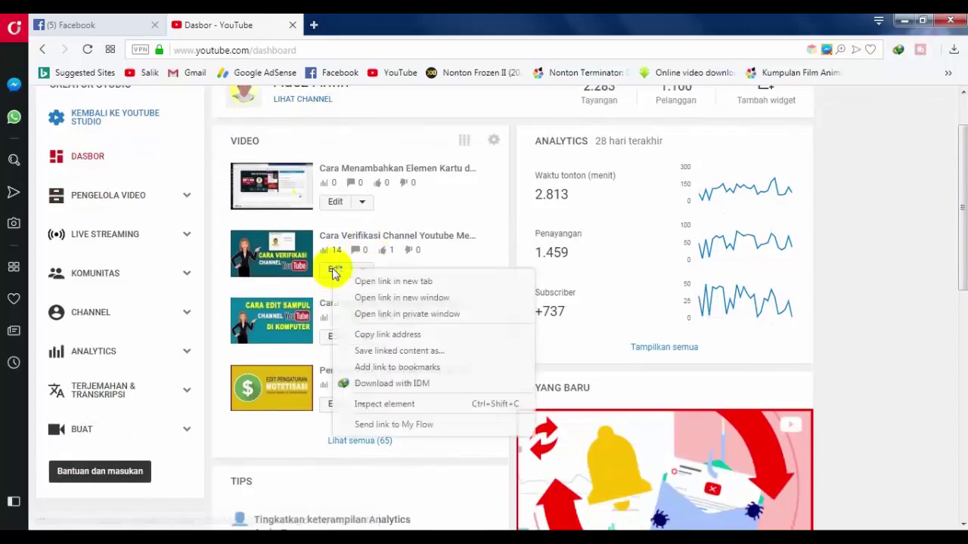
left_click(371, 280)
left_click(372, 25)
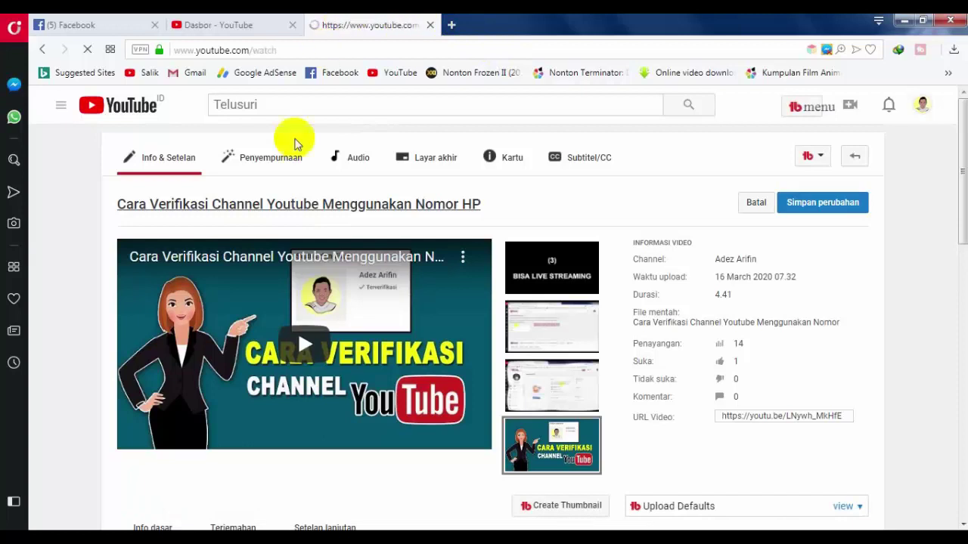
left_click(280, 174)
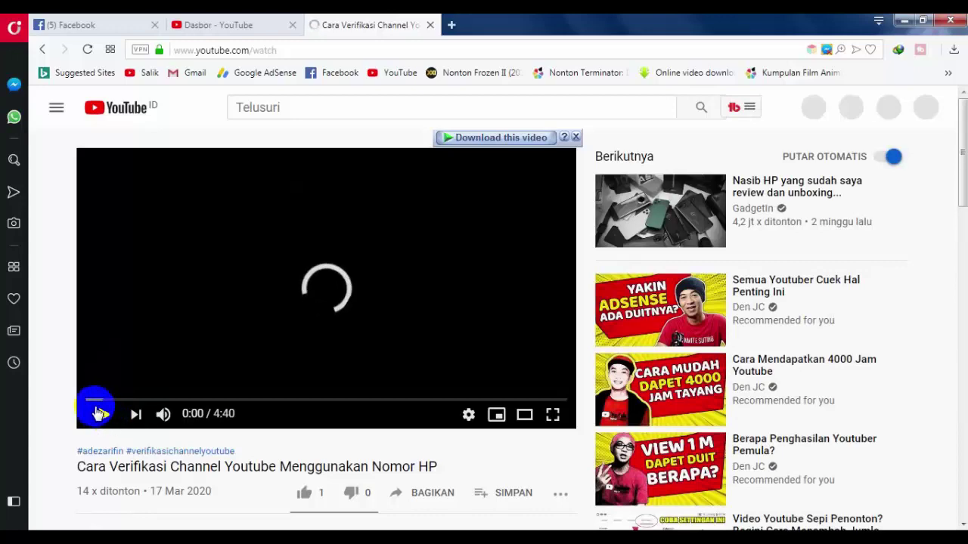
Examine the hashtags shown above the title on the video's watch page.
scroll(108, 406, "down", 4)
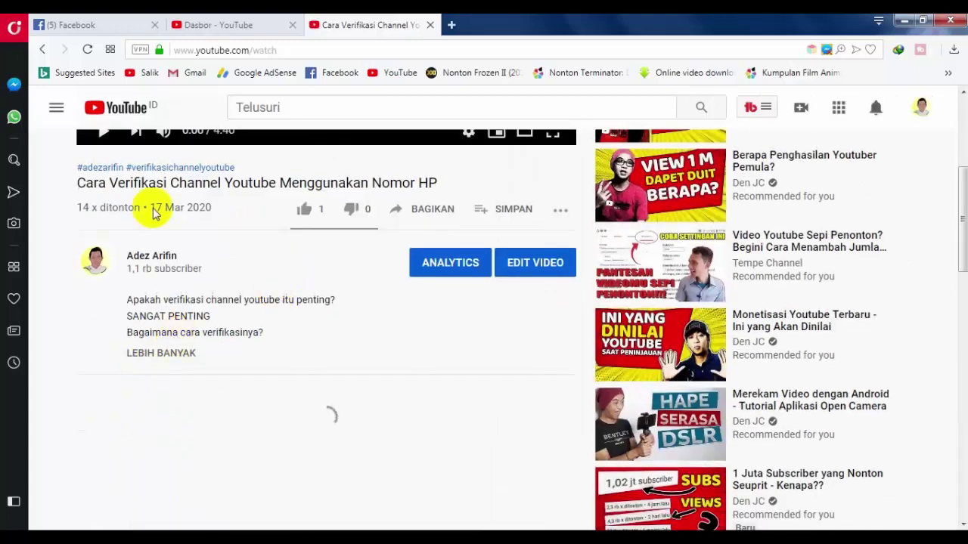
scroll(121, 212, "up", 1)
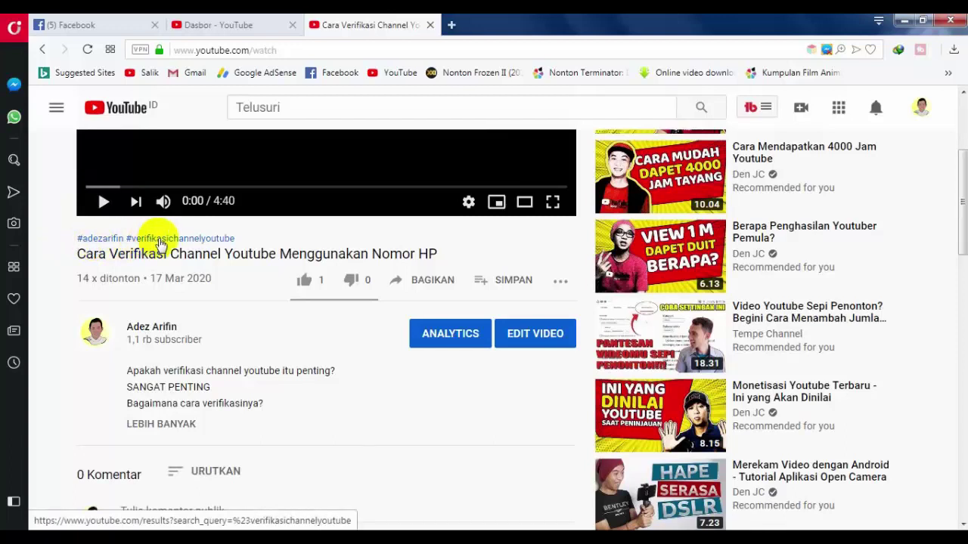
scroll(313, 259, "up", 3)
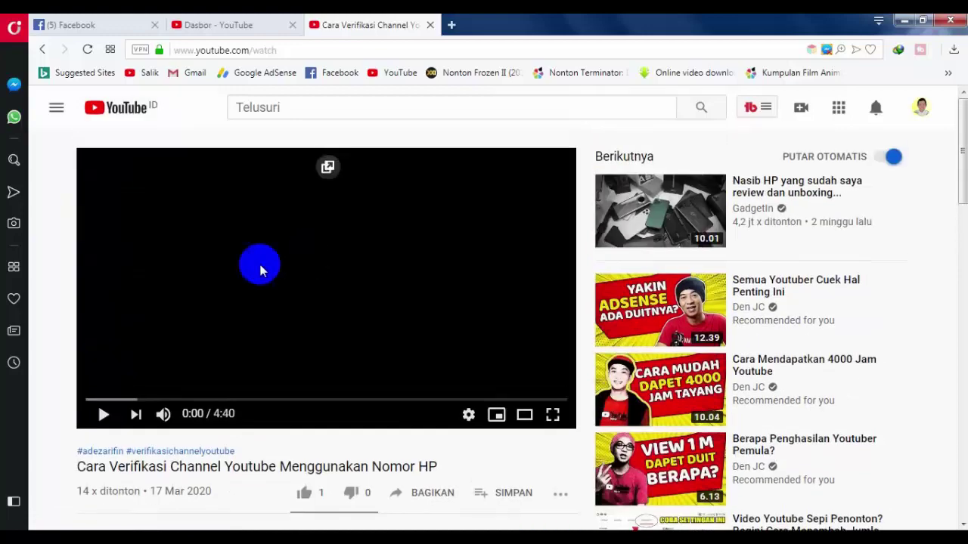
scroll(223, 329, "down", 1)
scroll(234, 314, "down", 2)
scroll(151, 297, "up", 2)
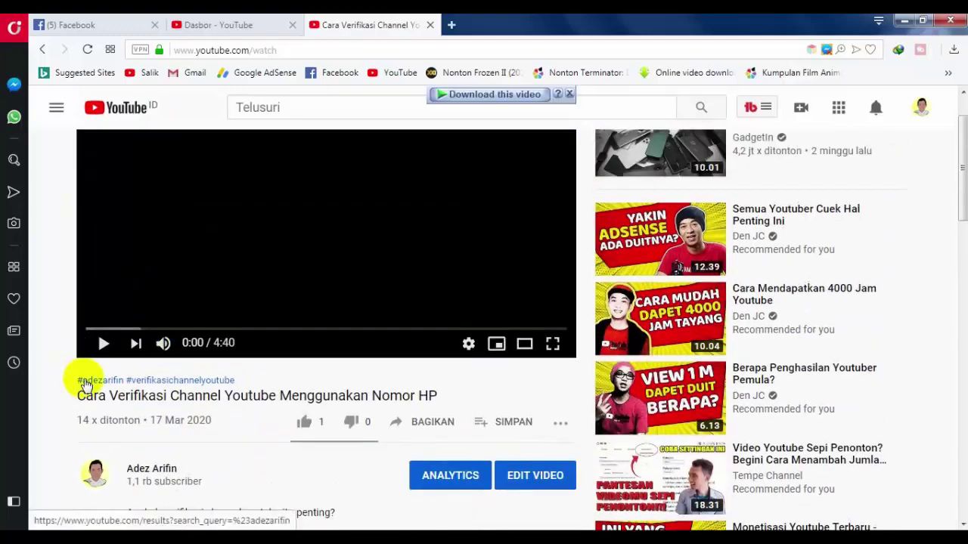
scroll(89, 370, "down", 1)
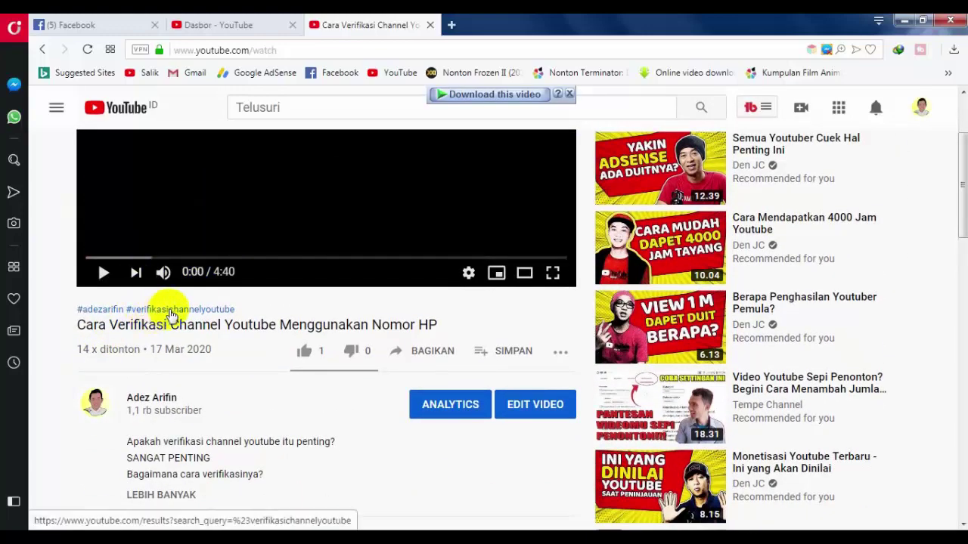
Open the channel-name hashtag above the video title, browse its search results, and return to the video.
left_click(102, 312)
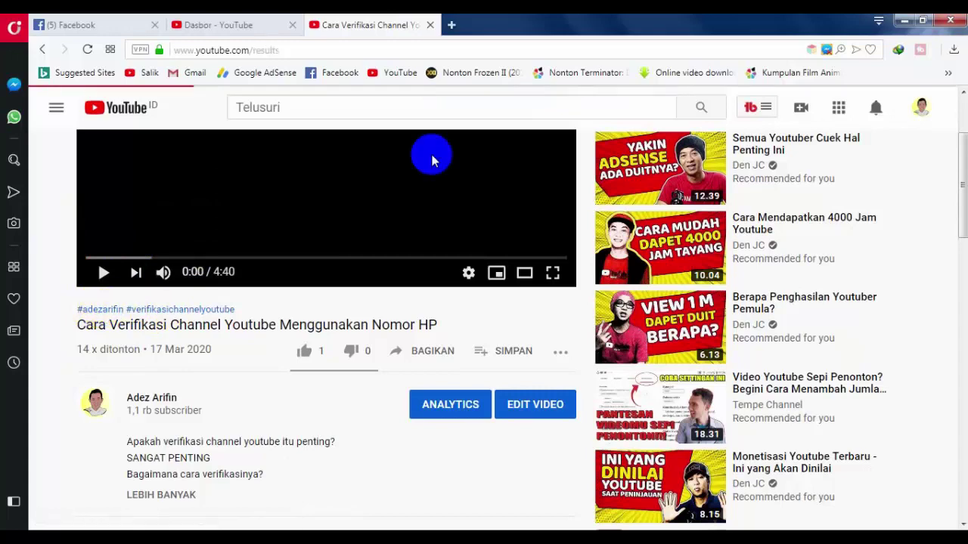
scroll(277, 292, "down", 15)
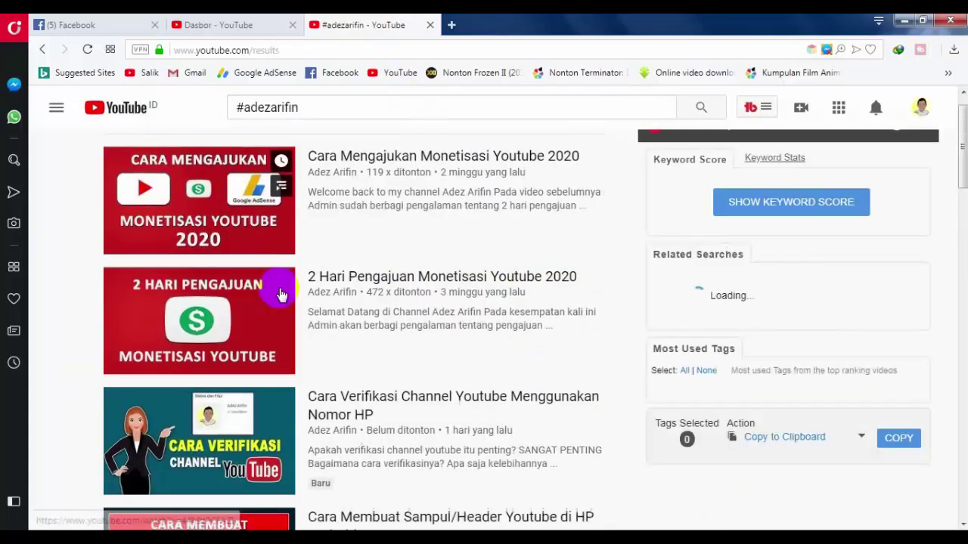
scroll(457, 291, "down", 3)
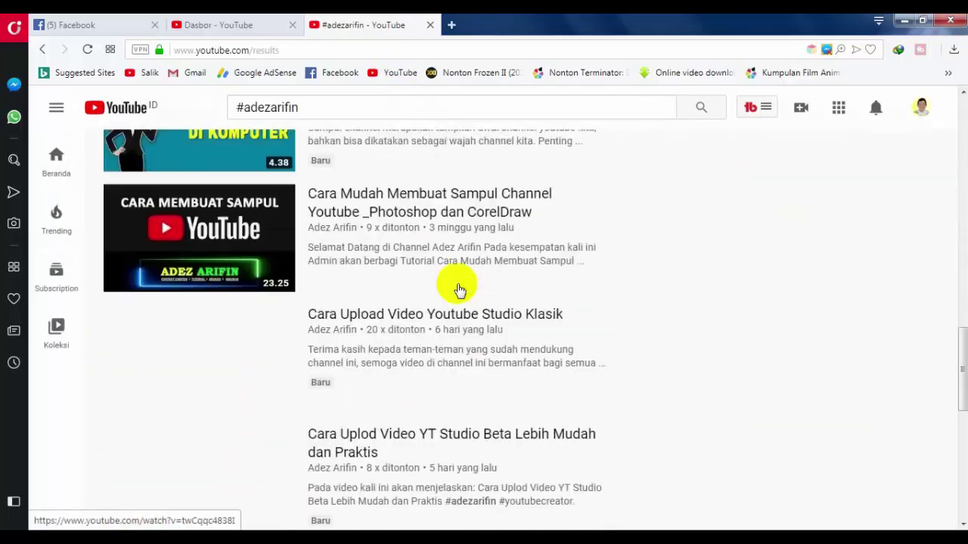
scroll(456, 288, "up", 10)
left_click(42, 49)
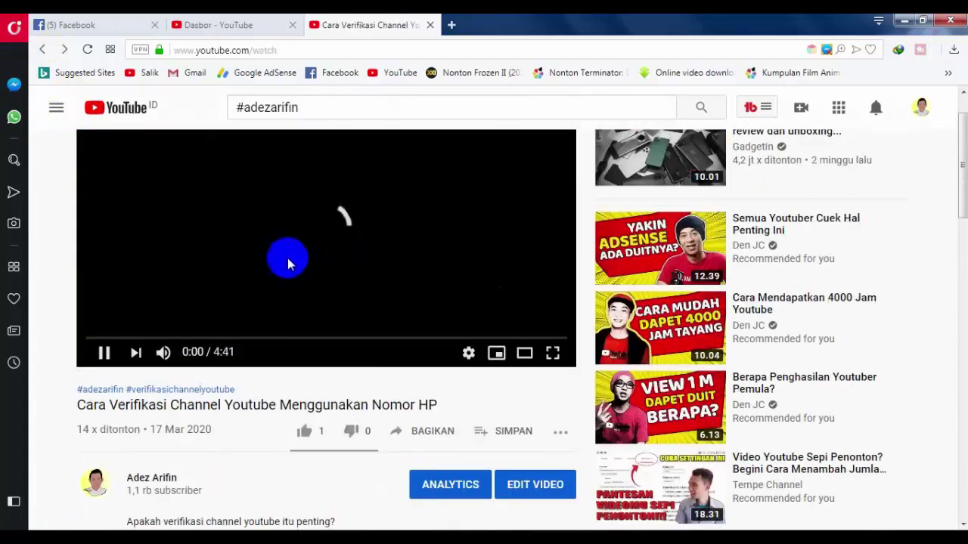
Open the #verifikasichannelyoutube hashtag above the title and browse the videos that share it.
left_click(182, 390)
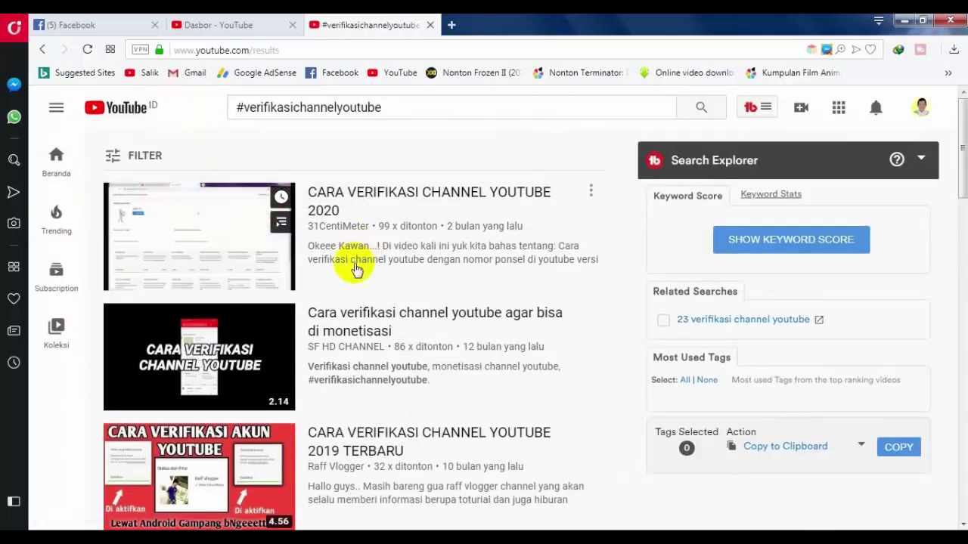
scroll(354, 279, "down", 4)
scroll(378, 319, "up", 3)
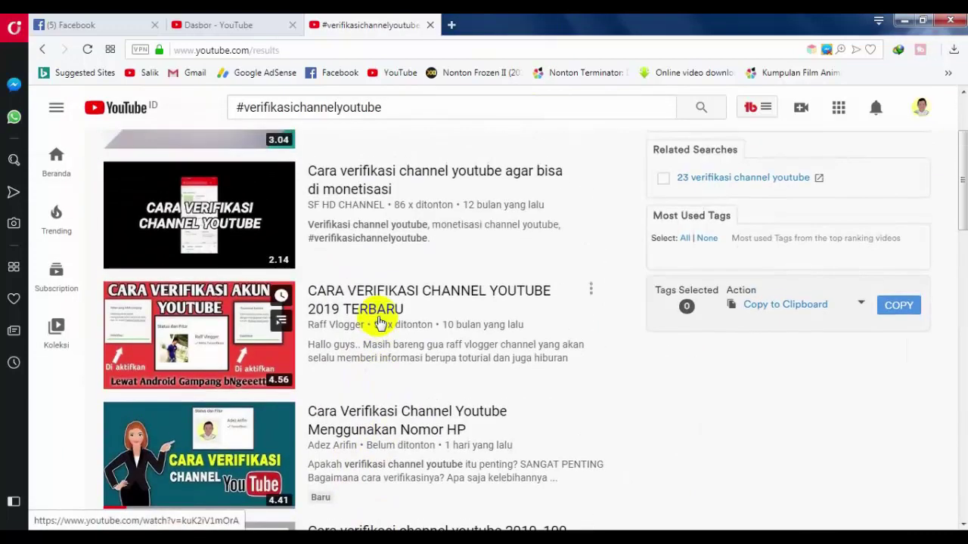
scroll(380, 323, "down", 8)
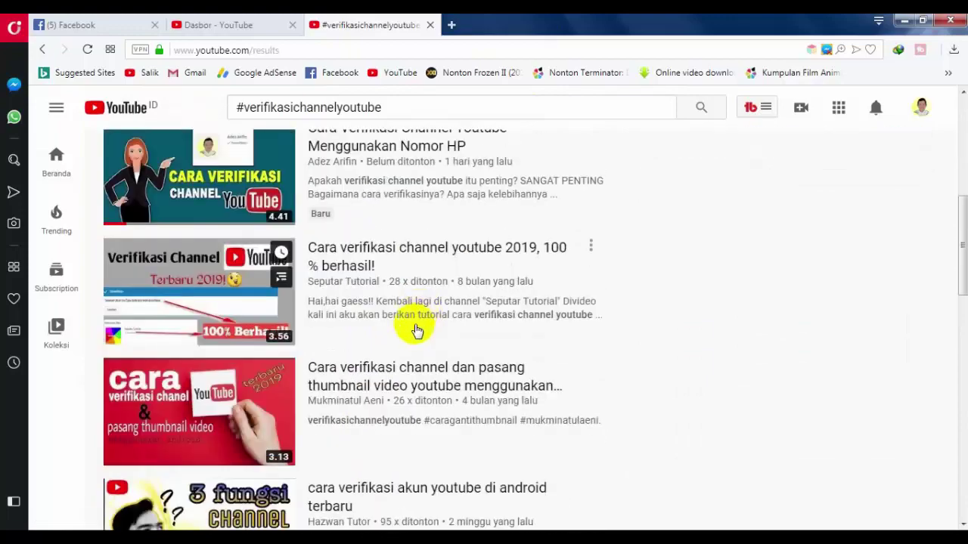
left_click(250, 25)
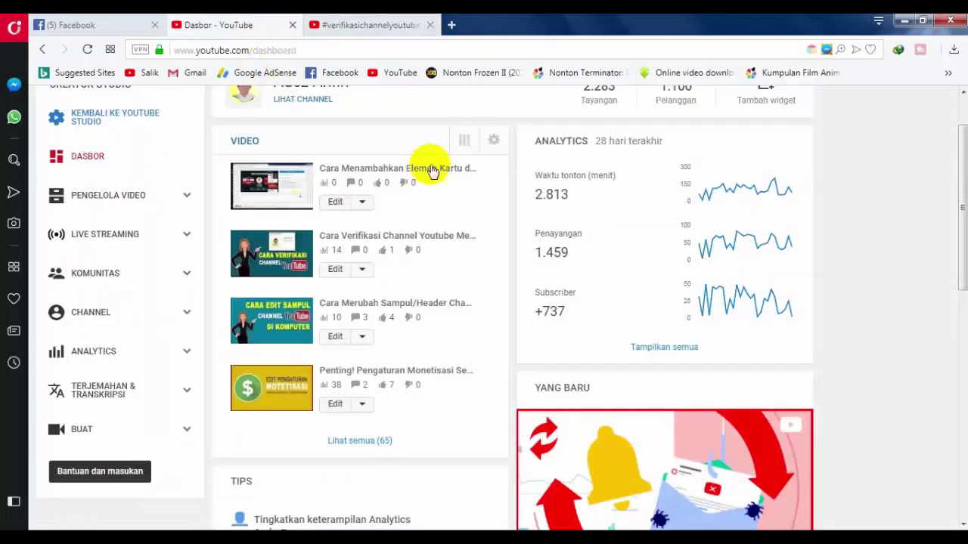
left_click(363, 25)
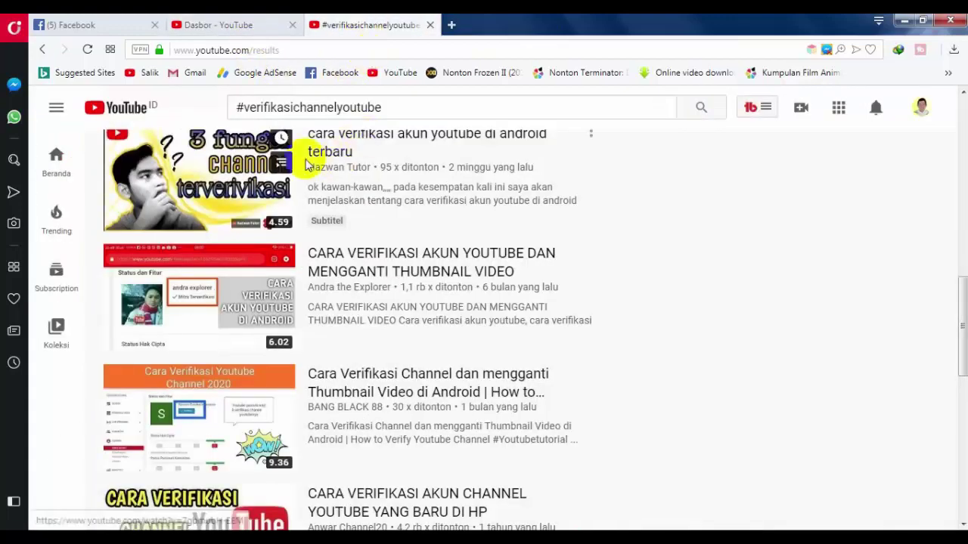
scroll(378, 168, "up", 3)
left_click(230, 27)
scroll(452, 264, "up", 2)
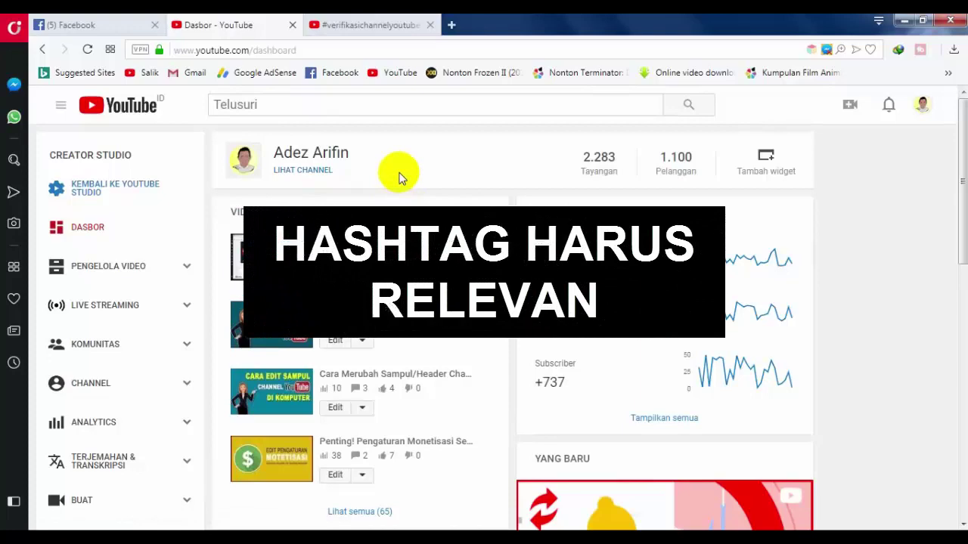
left_click(363, 27)
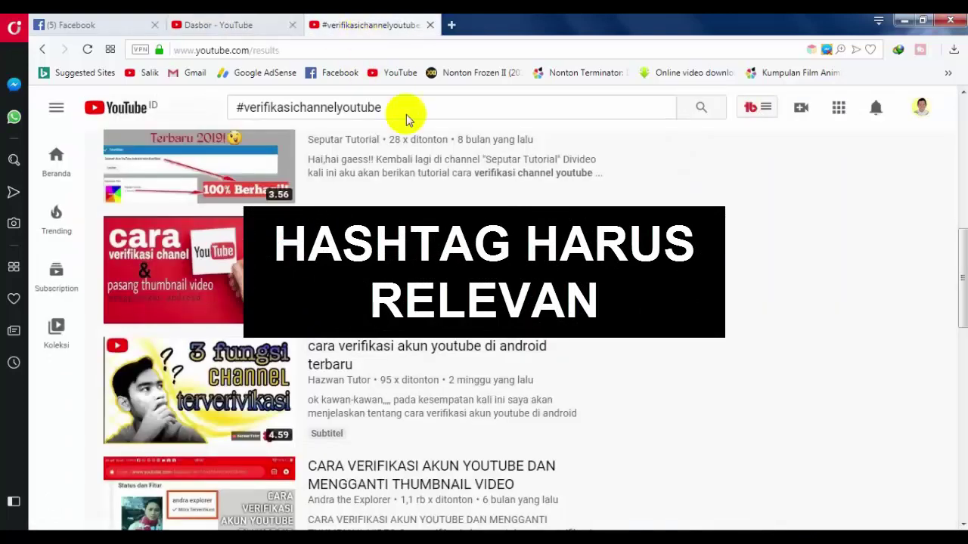
Check how relevant the videos listed under #verifikasichannelyoutube are to the hashtag's topic.
scroll(348, 240, "up", 6)
scroll(348, 240, "down", 5)
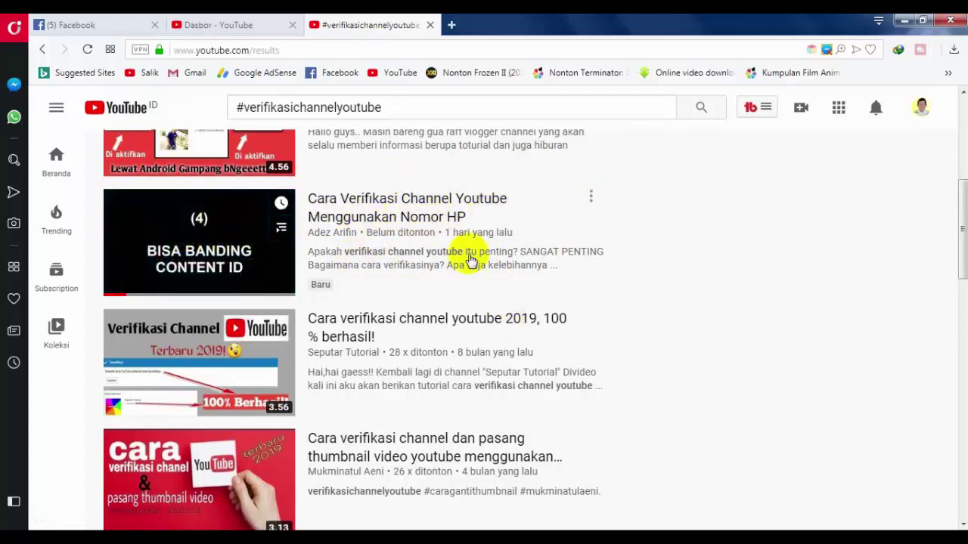
scroll(457, 264, "up", 5)
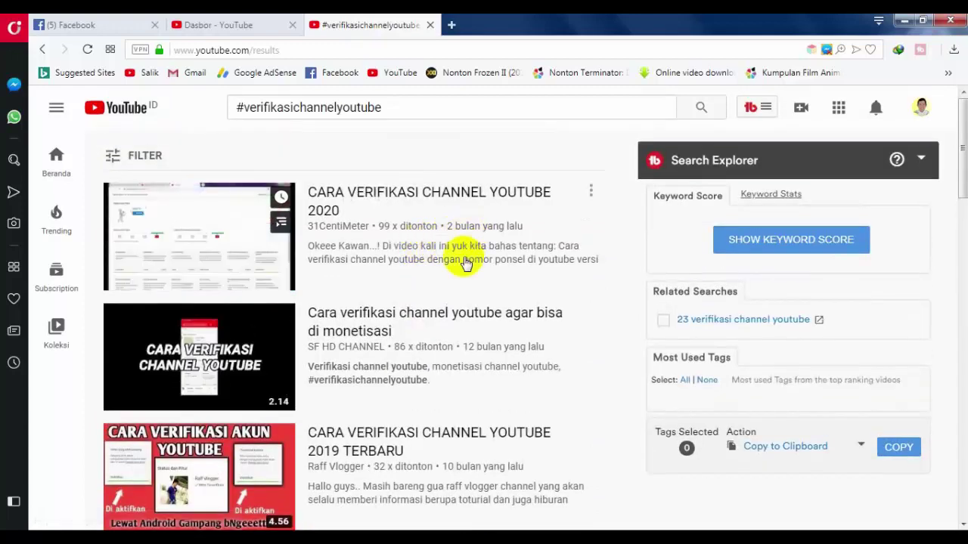
scroll(457, 261, "down", 3)
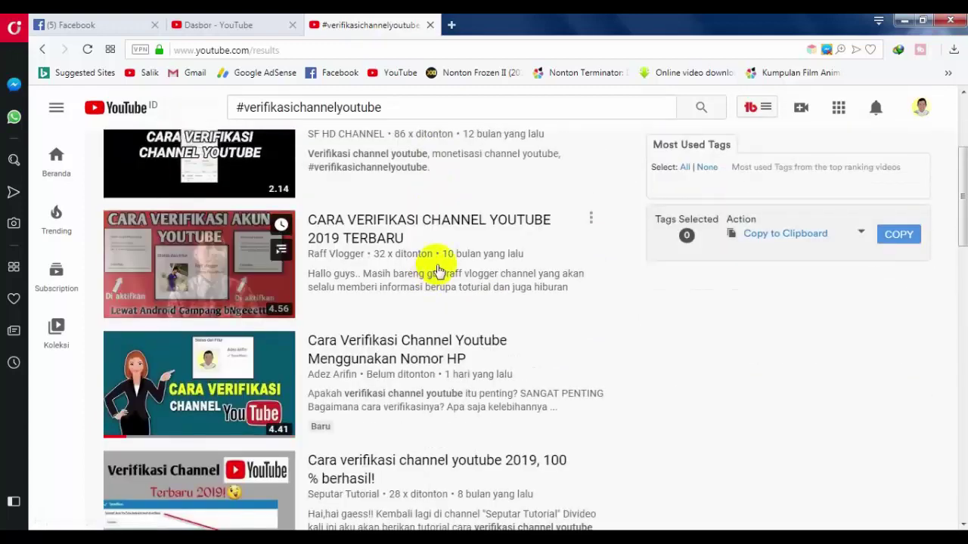
scroll(447, 257, "up", 3)
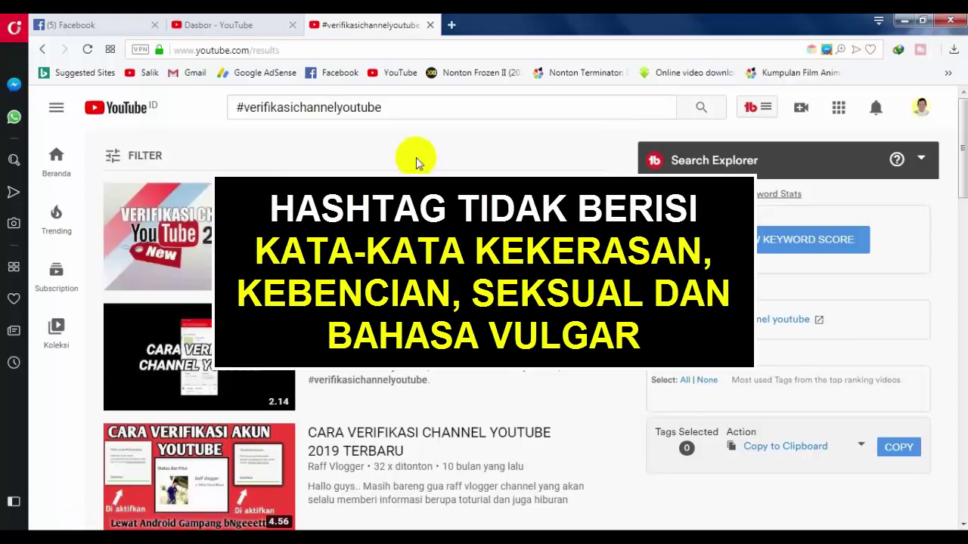
scroll(416, 162, "down", 3)
scroll(408, 189, "up", 3)
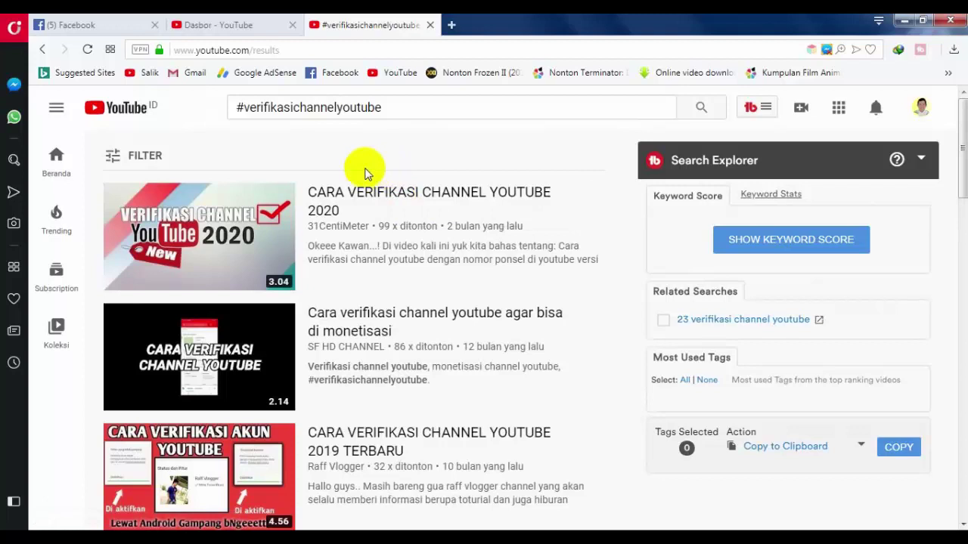
left_click(227, 27)
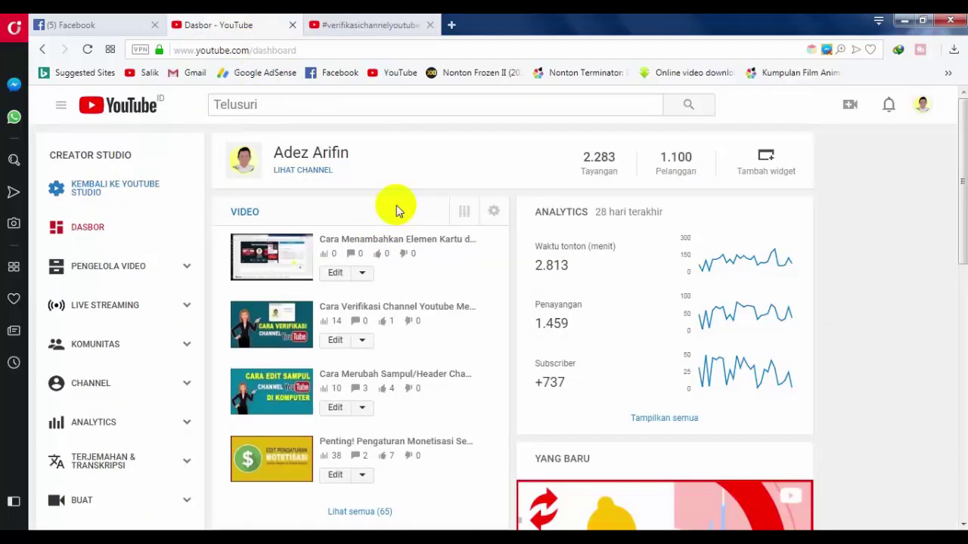
scroll(392, 191, "down", 3)
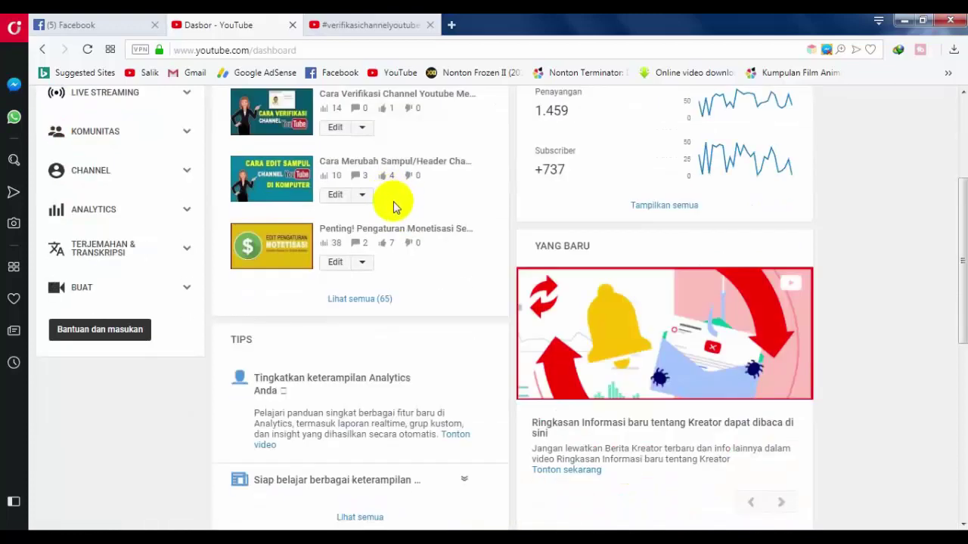
scroll(393, 202, "up", 3)
scroll(341, 281, "down", 5)
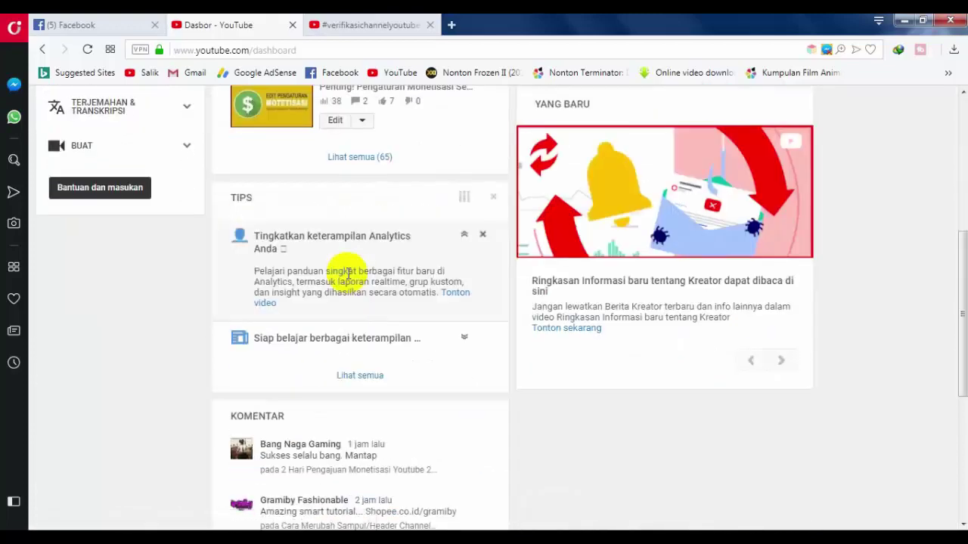
scroll(346, 275, "down", 4)
scroll(345, 276, "up", 8)
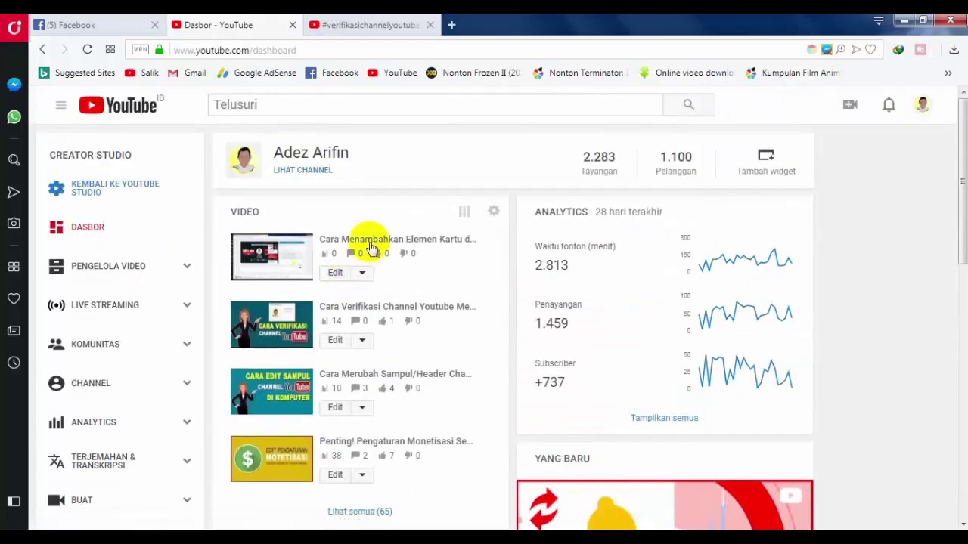
Return from the hashtag results to the watch page of "Cara Verifikasi Channel Youtube Menggunakan Nomor HP" and pause the video.
left_click(367, 25)
mouse_move(230, 272)
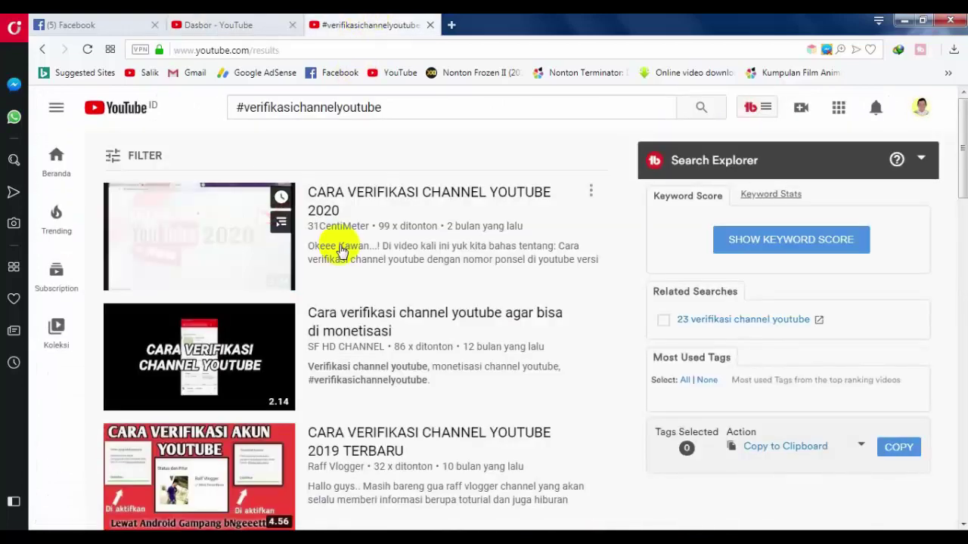
left_click(294, 192)
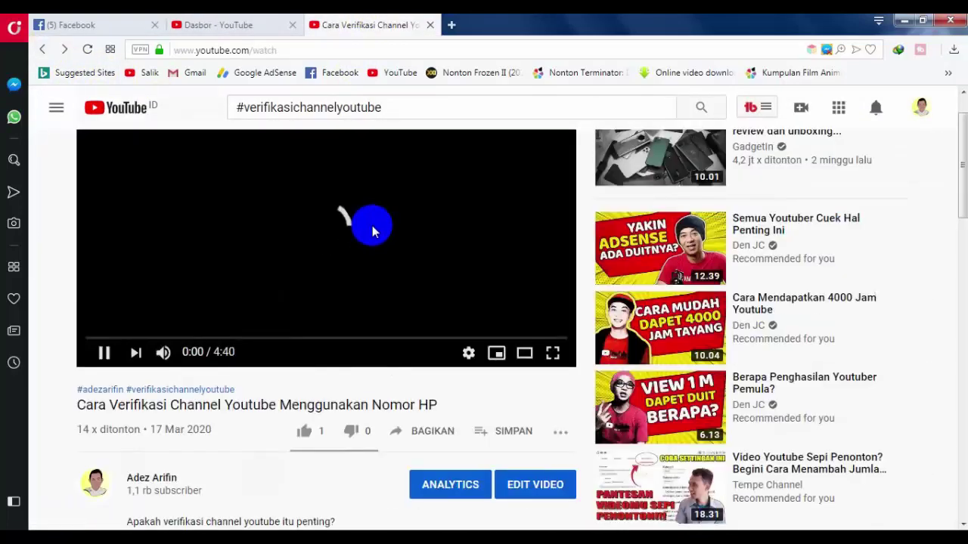
left_click(104, 353)
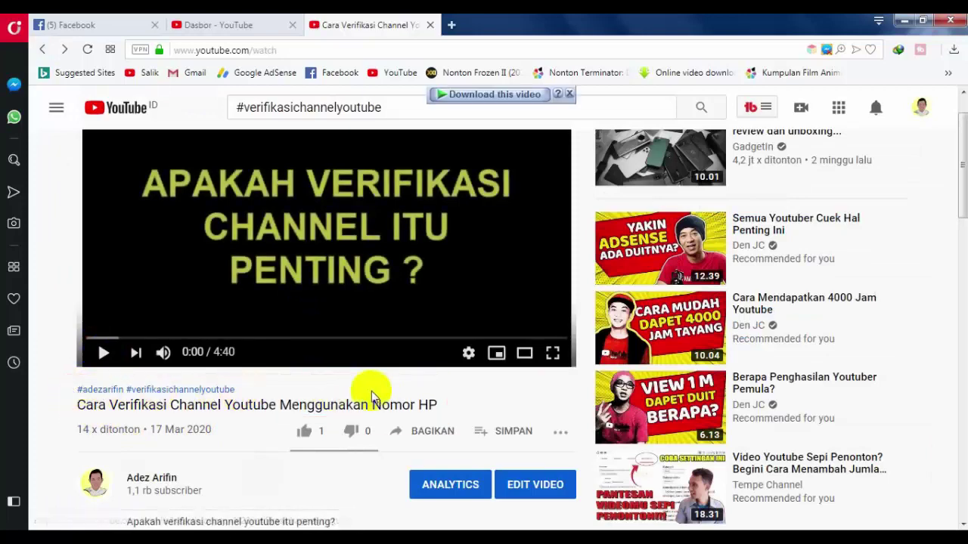
scroll(376, 393, "down", 1)
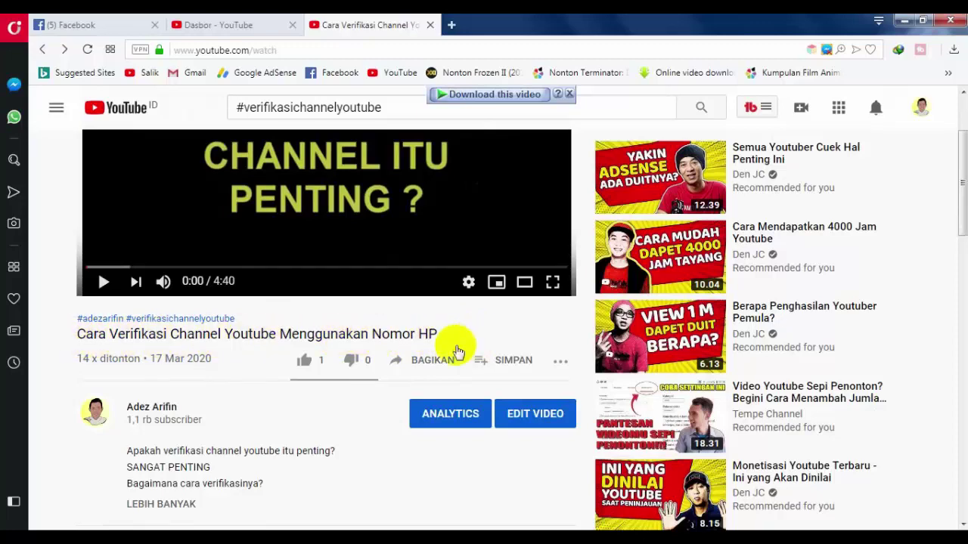
scroll(386, 352, "down", 4)
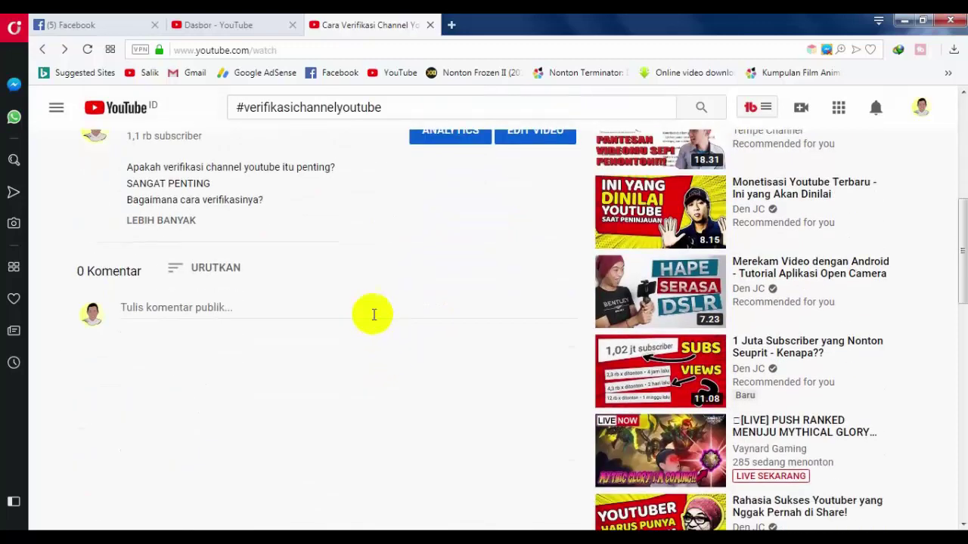
scroll(374, 314, "up", 5)
left_click(230, 25)
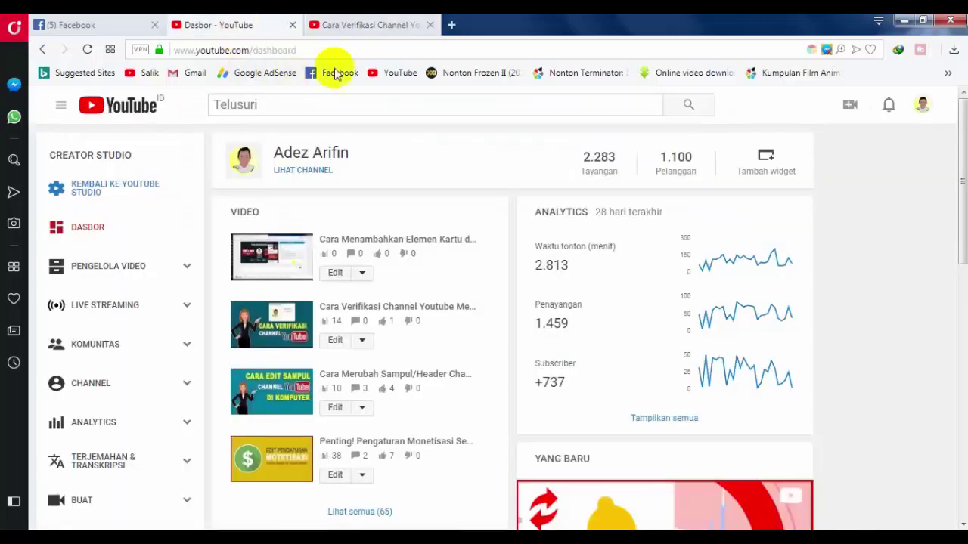
left_click(358, 28)
left_click(202, 26)
left_click(369, 27)
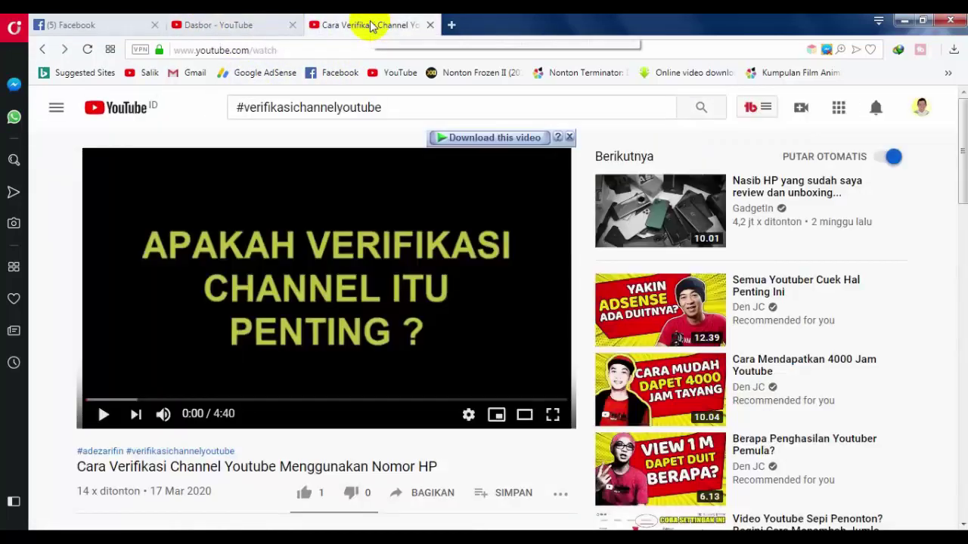
left_click(219, 25)
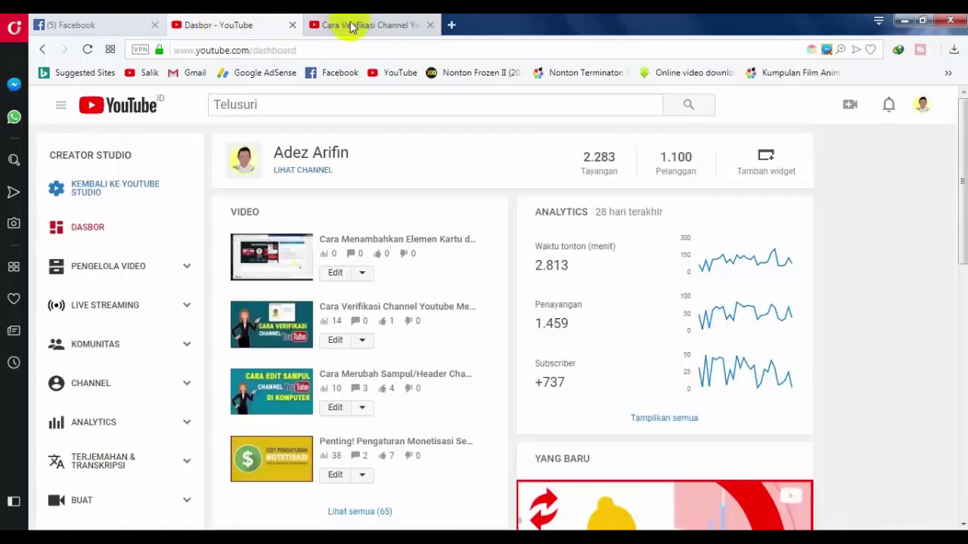
left_click(353, 25)
left_click(217, 26)
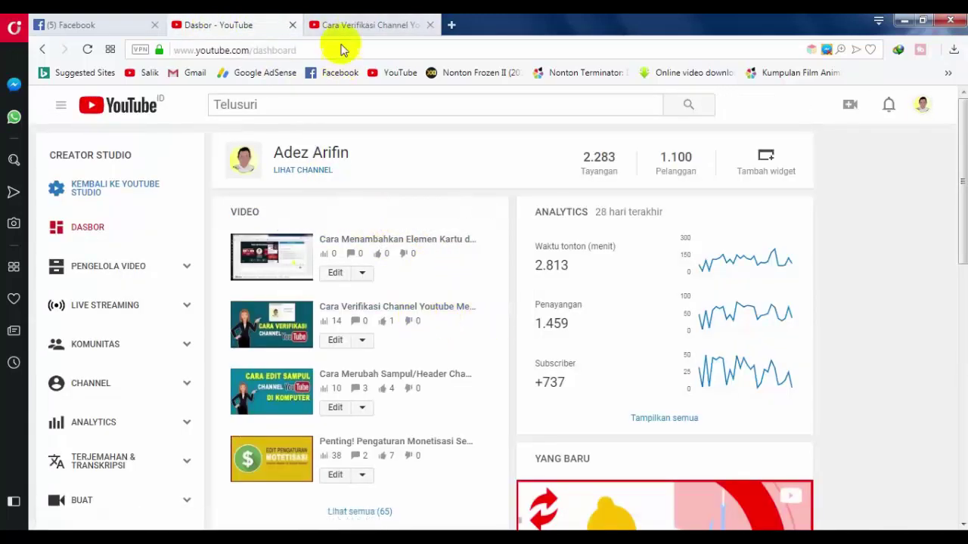
left_click(361, 25)
Expand the video's full description on the watch page and look at the hashtags at its end.
scroll(255, 370, "down", 2)
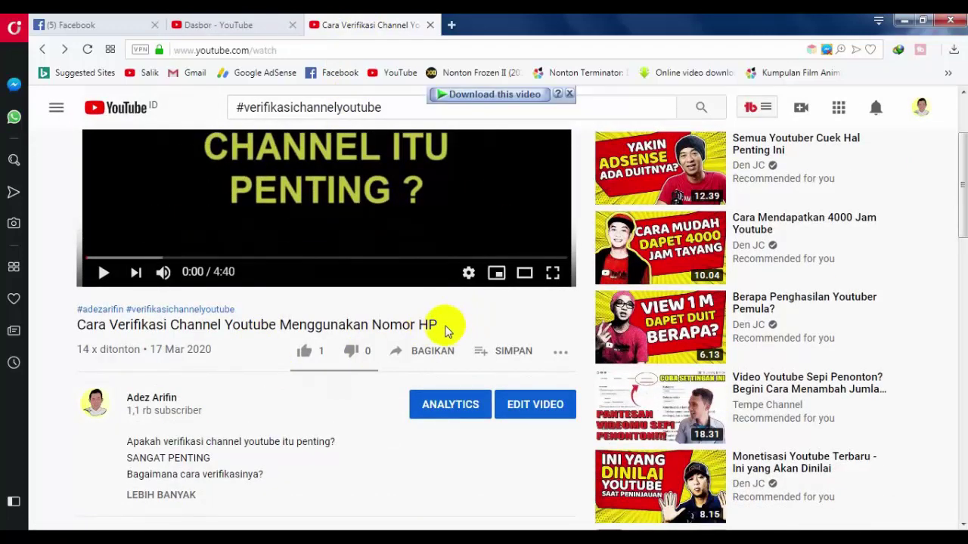
scroll(445, 330, "down", 3)
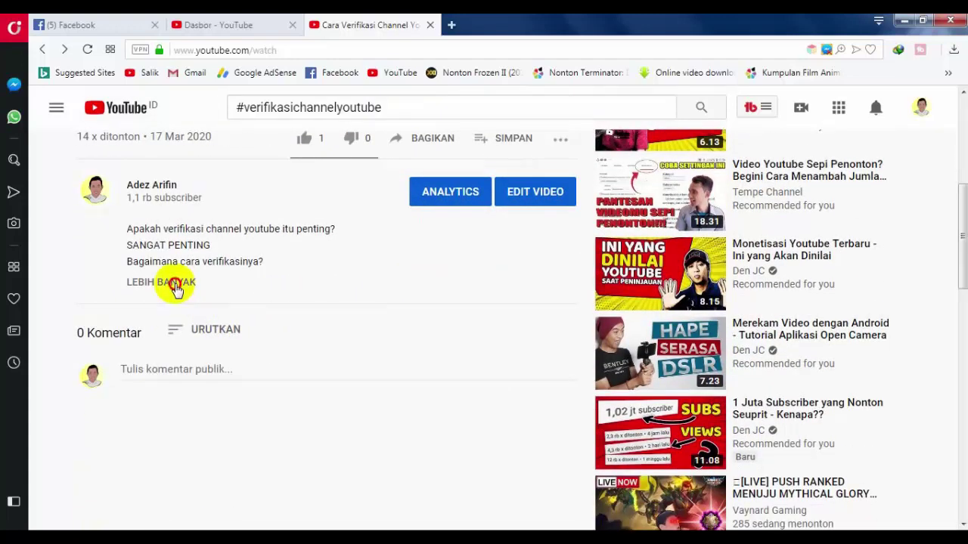
left_click(176, 286)
scroll(403, 313, "down", 3)
scroll(227, 286, "up", 3)
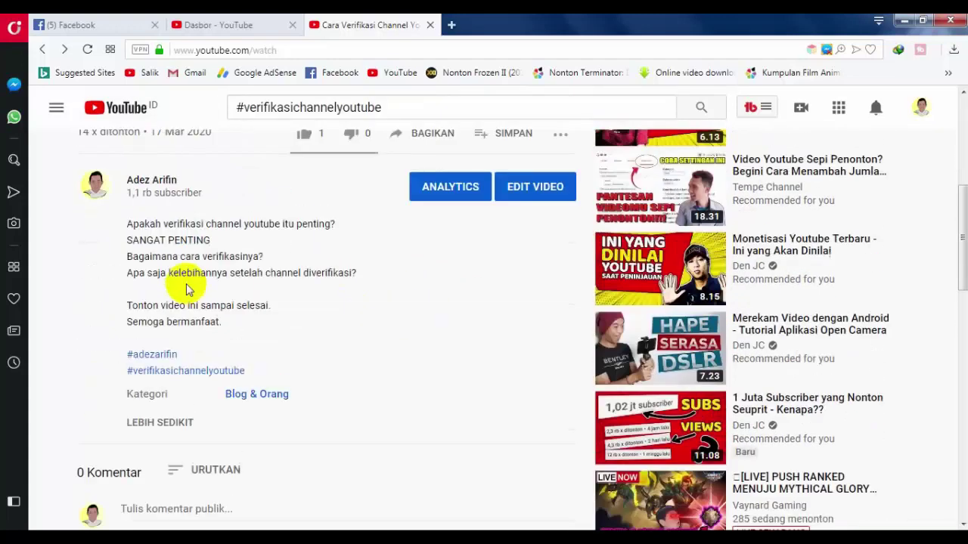
scroll(188, 290, "up", 1)
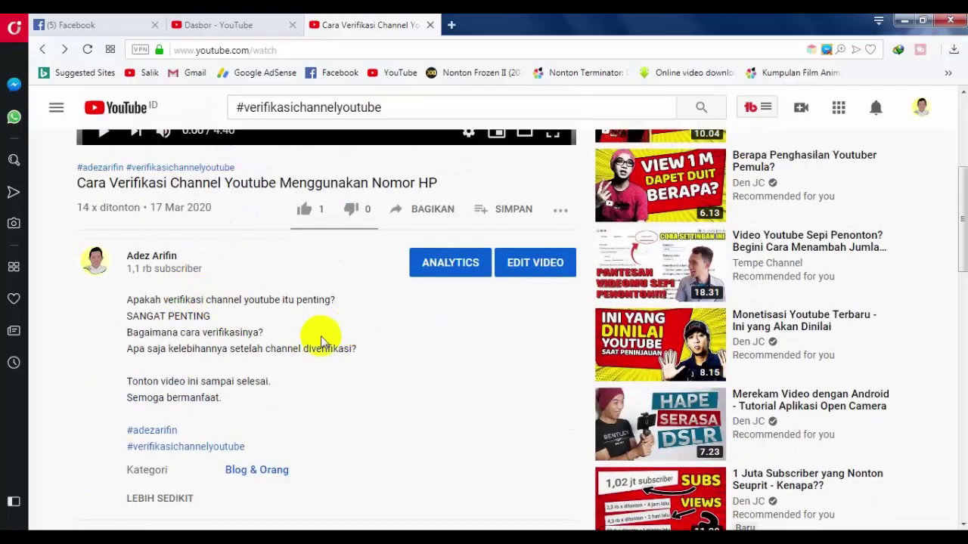
scroll(255, 371, "down", 1)
scroll(209, 356, "down", 3)
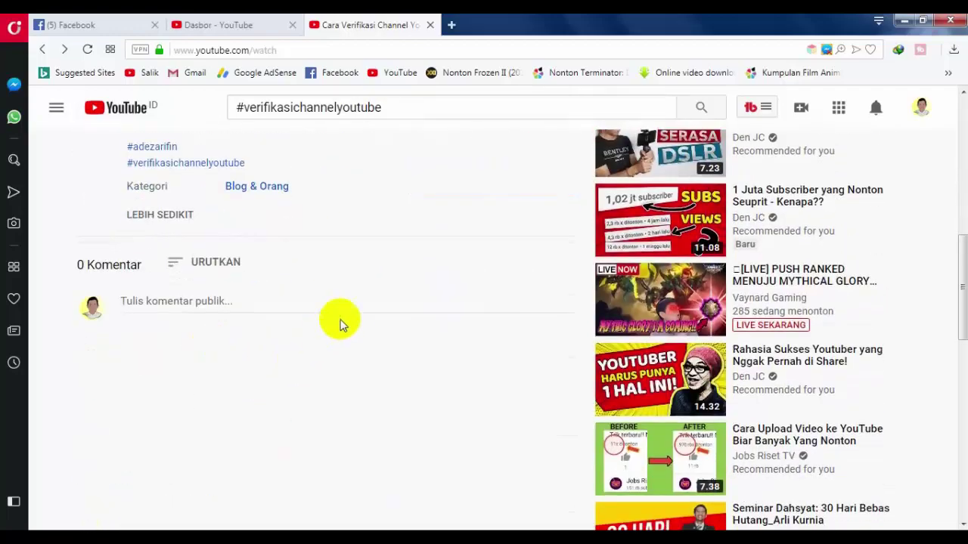
Compare the hashtags shown above the video title with those written at the end of the description.
scroll(340, 323, "up", 5)
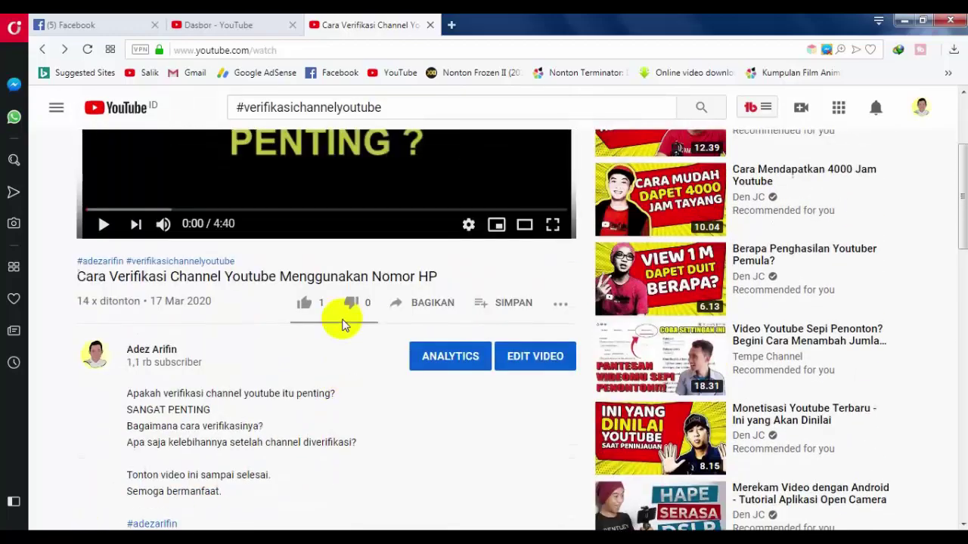
scroll(337, 321, "up", 2)
scroll(333, 324, "down", 5)
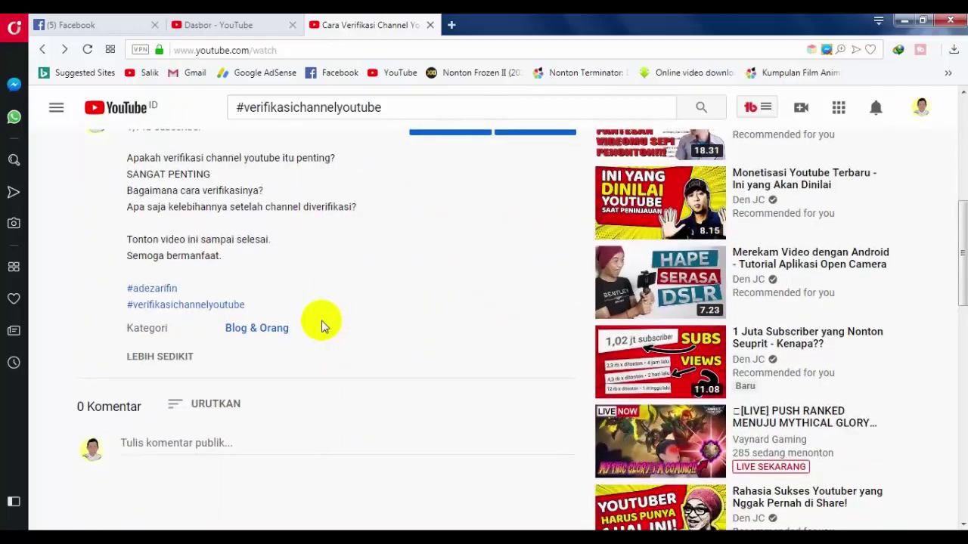
scroll(198, 317, "up", 4)
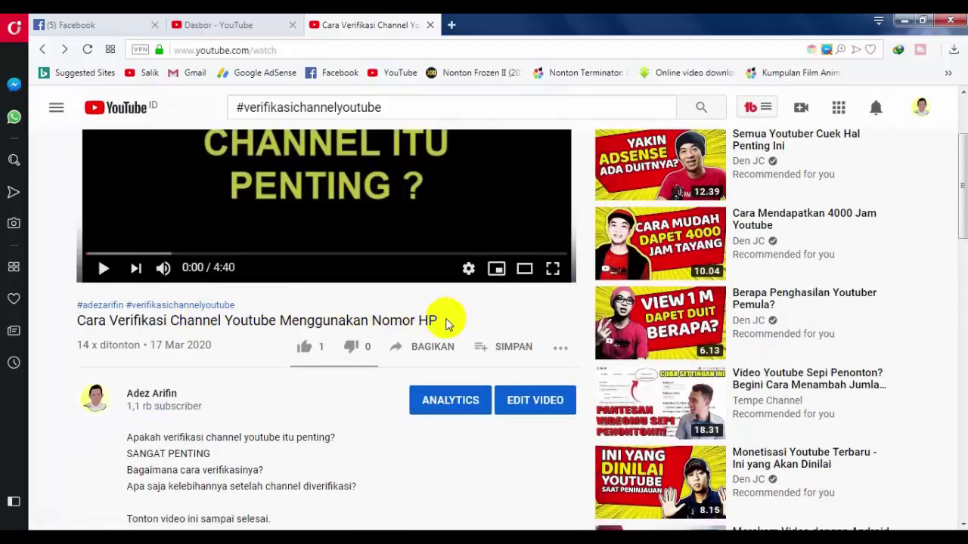
scroll(444, 322, "down", 3)
scroll(422, 324, "up", 5)
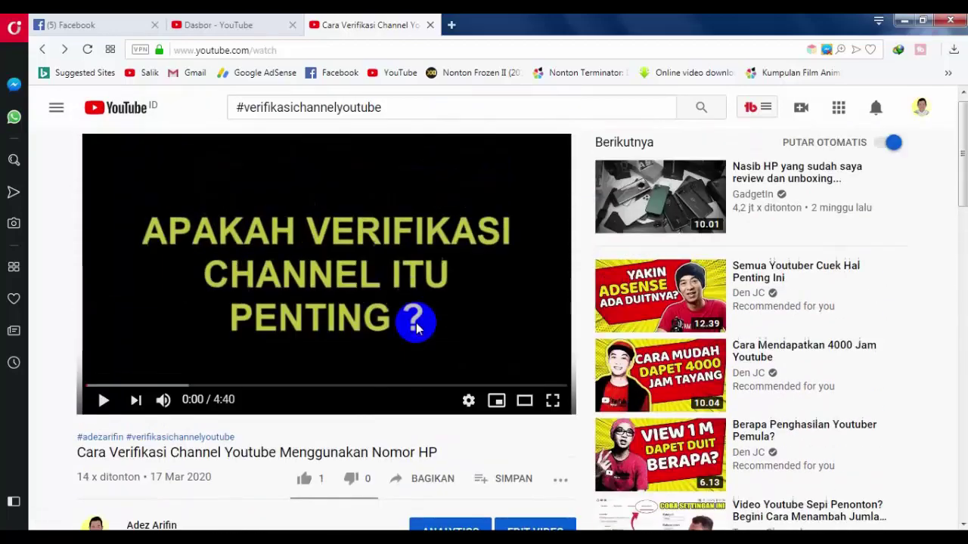
scroll(443, 401, "down", 2)
scroll(325, 318, "down", 4)
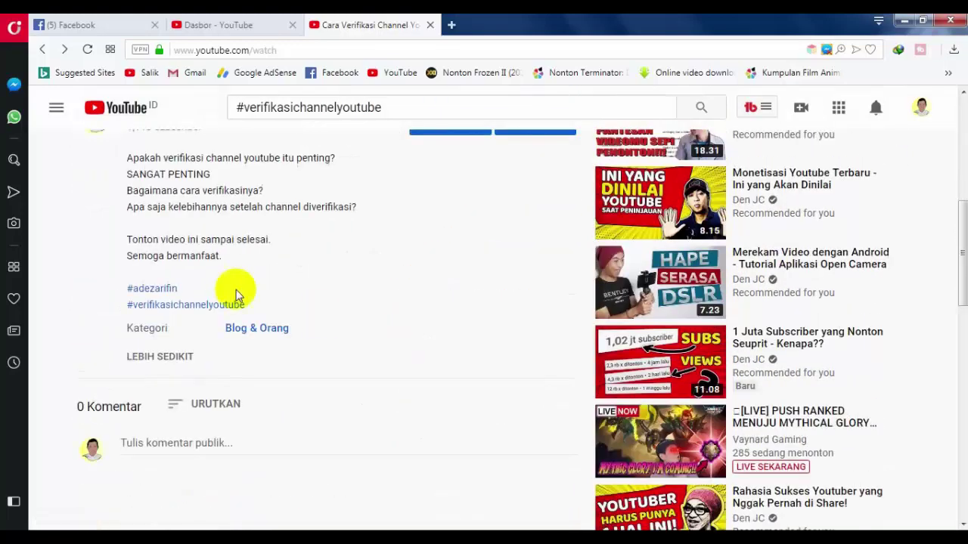
scroll(328, 280, "up", 5)
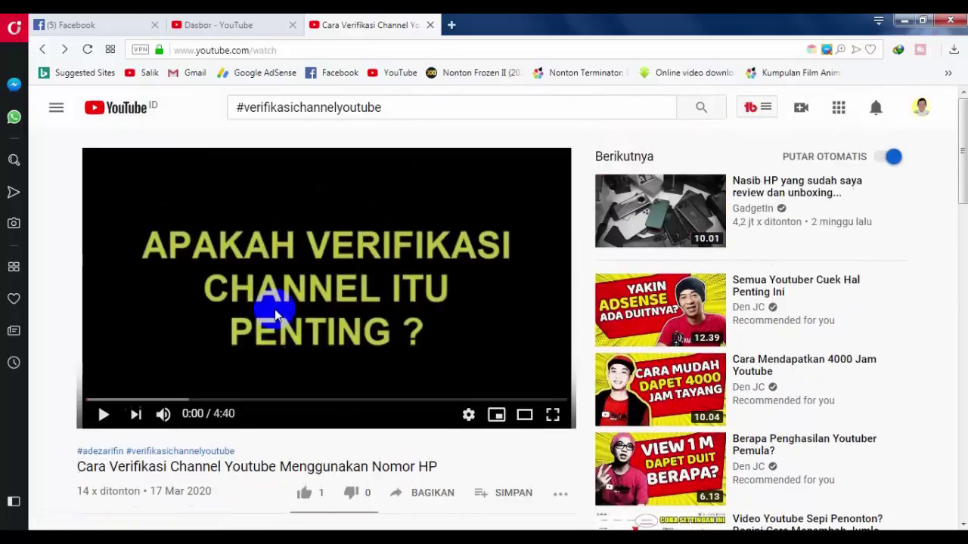
mouse_move(293, 316)
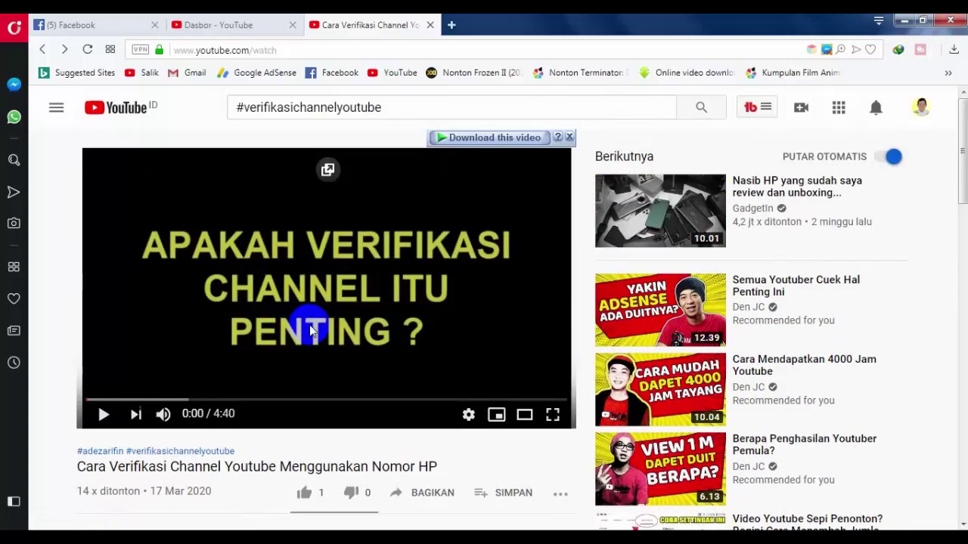
scroll(378, 400, "down", 3)
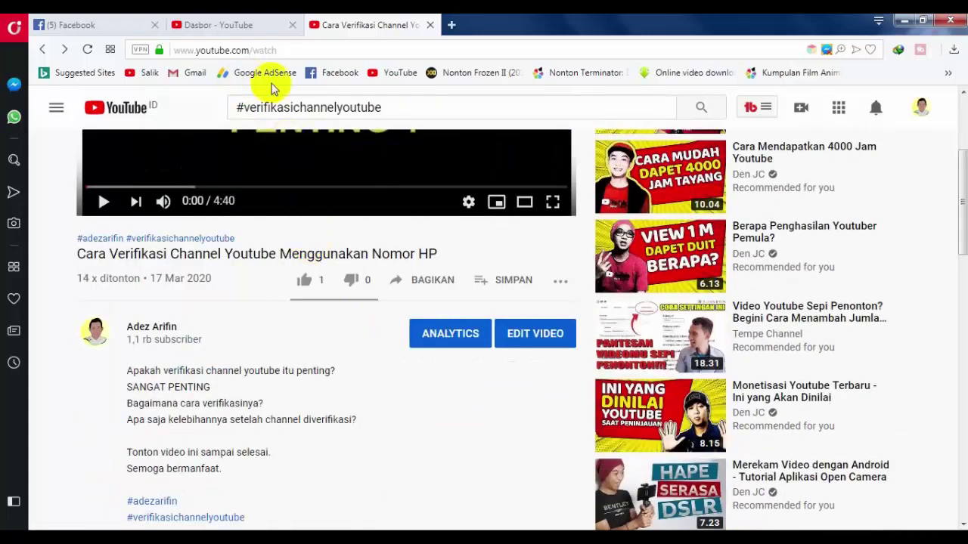
Open the edit page of the "Cara Verifikasi Channel Youtube" video from the dashboard in a new tab and close its watch page.
left_click(237, 27)
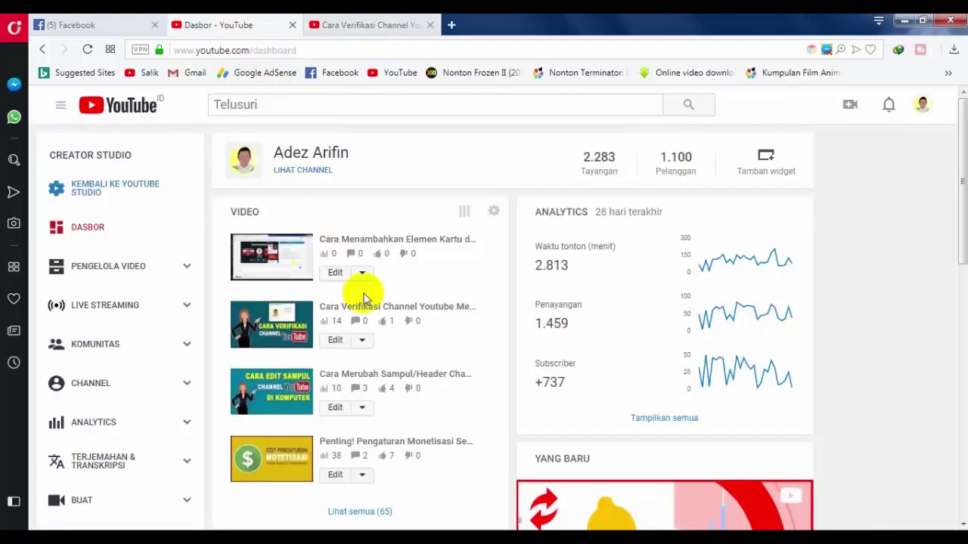
left_click(363, 25)
left_click(201, 25)
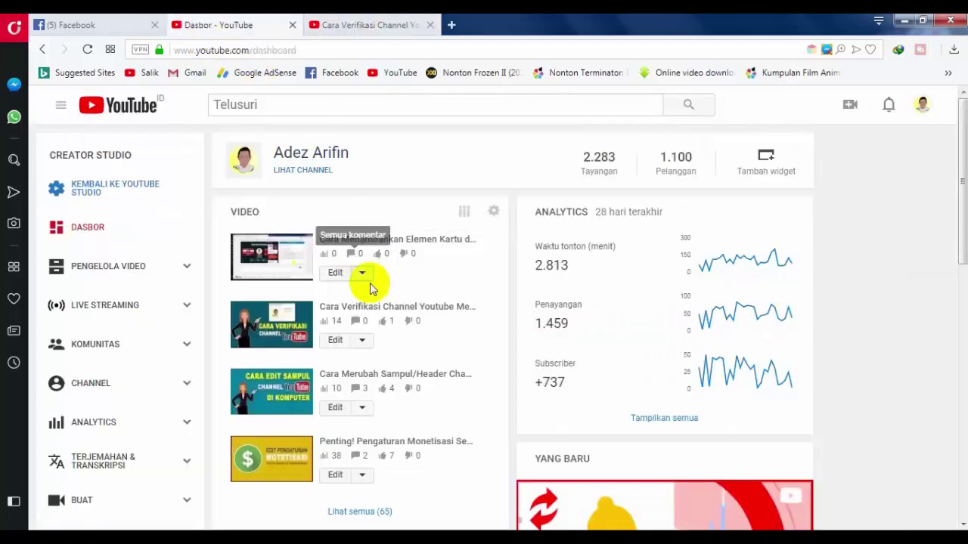
scroll(378, 295, "down", 5)
scroll(408, 302, "up", 5)
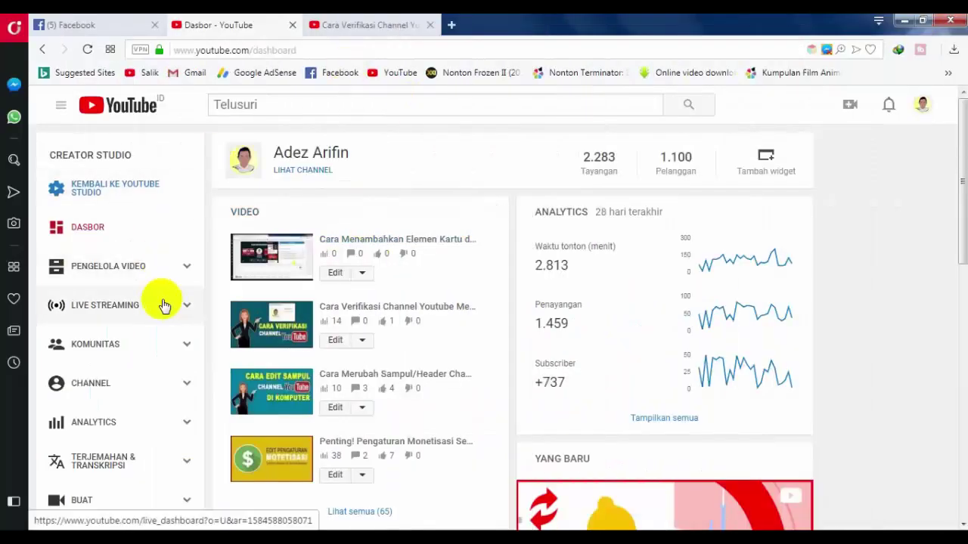
scroll(183, 325, "down", 3)
scroll(368, 260, "up", 3)
scroll(335, 216, "down", 3)
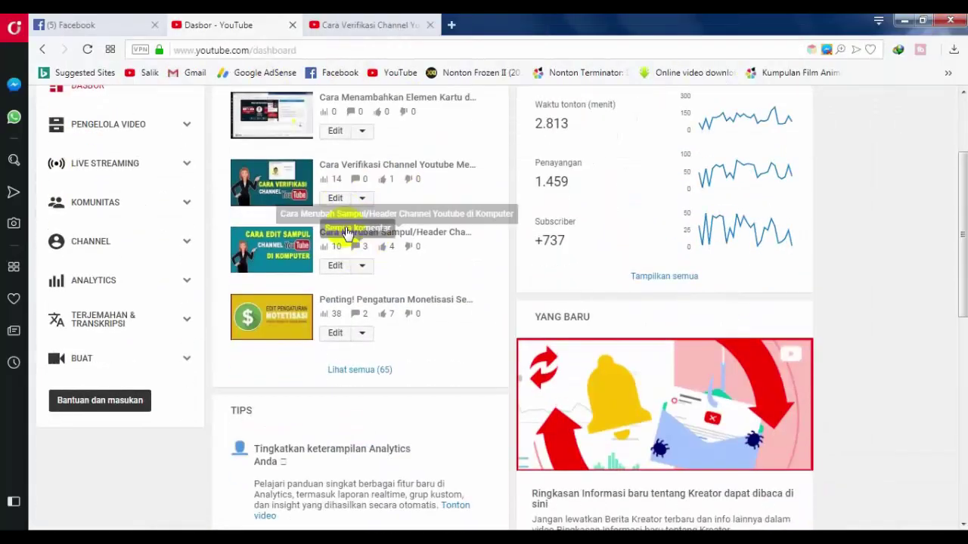
right_click(335, 200)
left_click(363, 208)
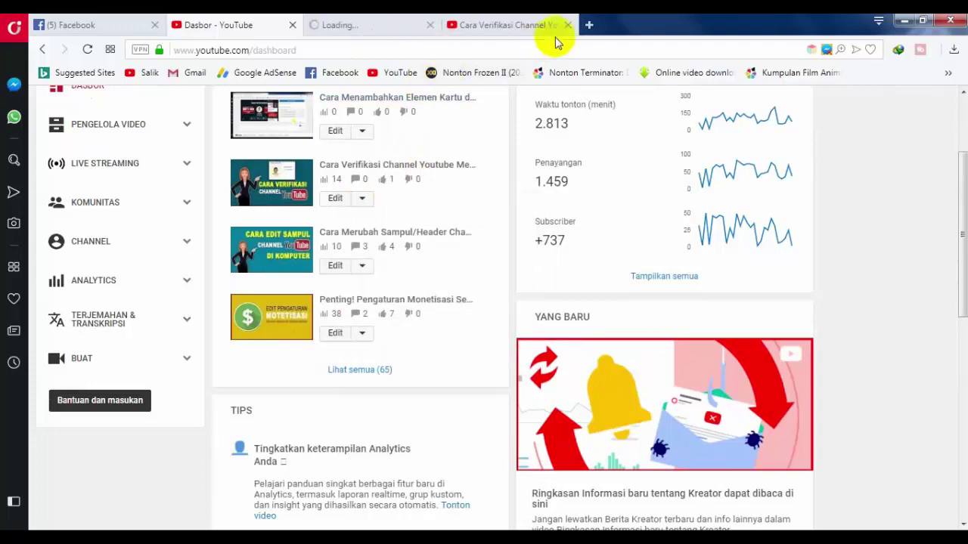
left_click(340, 26)
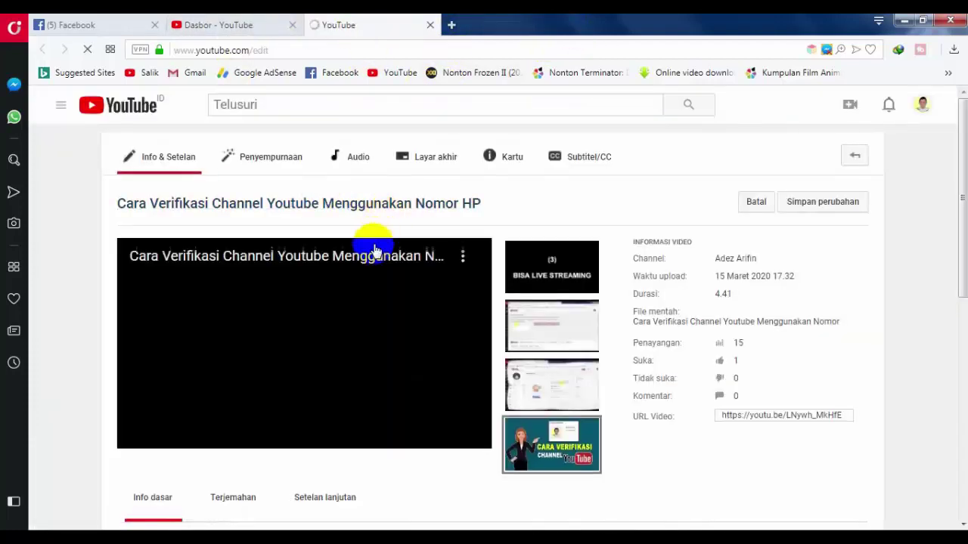
Enlarge the description box on the edit page enough to show the hashtags at the end of the text.
scroll(374, 250, "down", 4)
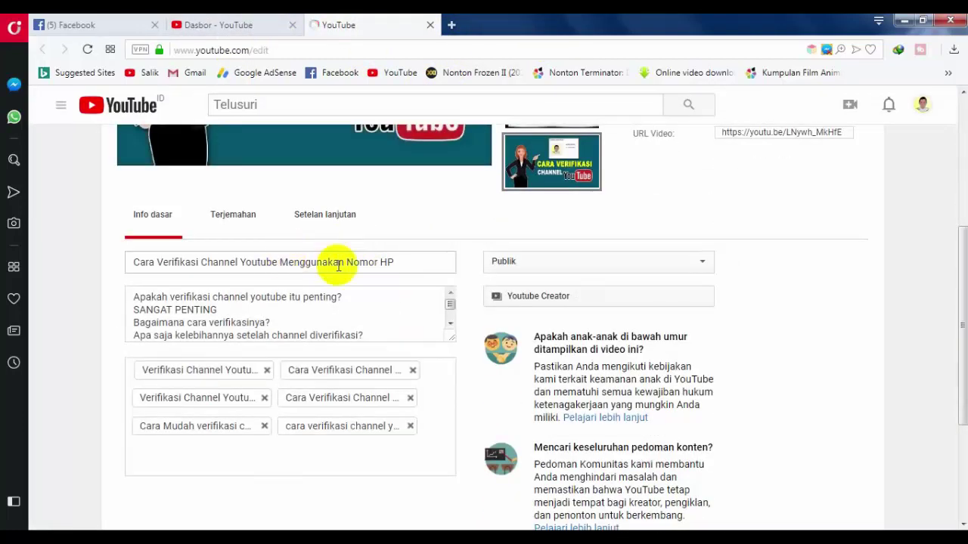
scroll(401, 273, "down", 3)
scroll(402, 190, "up", 2)
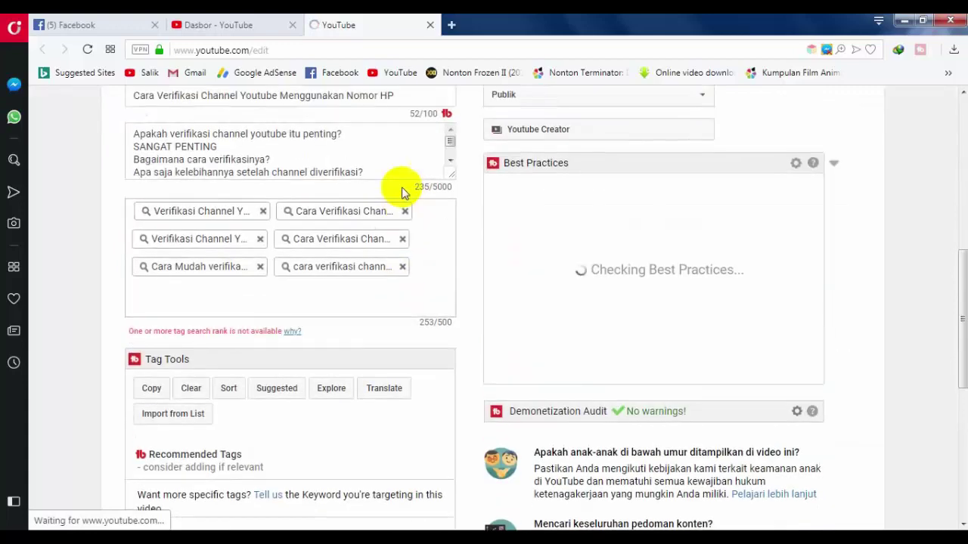
left_click(402, 221)
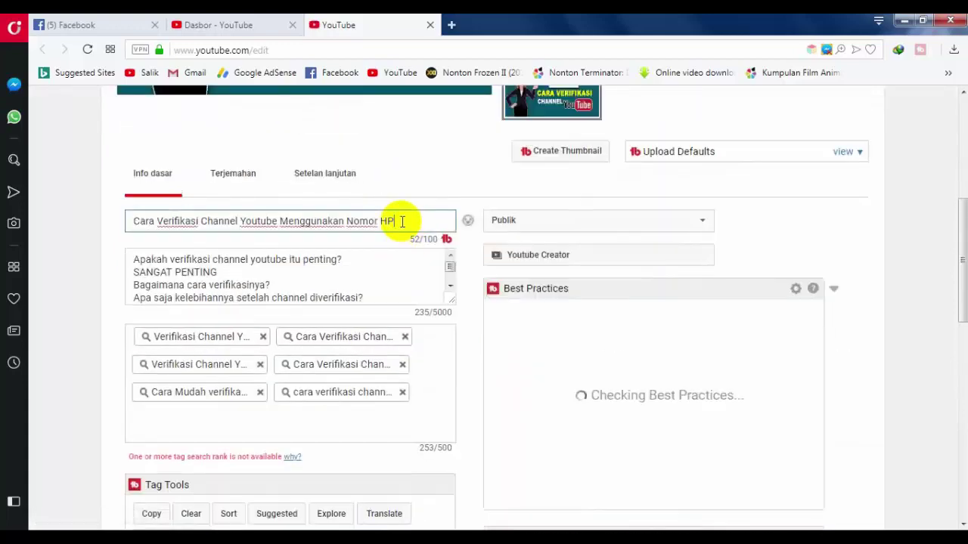
scroll(389, 231, "down", 3)
scroll(280, 233, "up", 2)
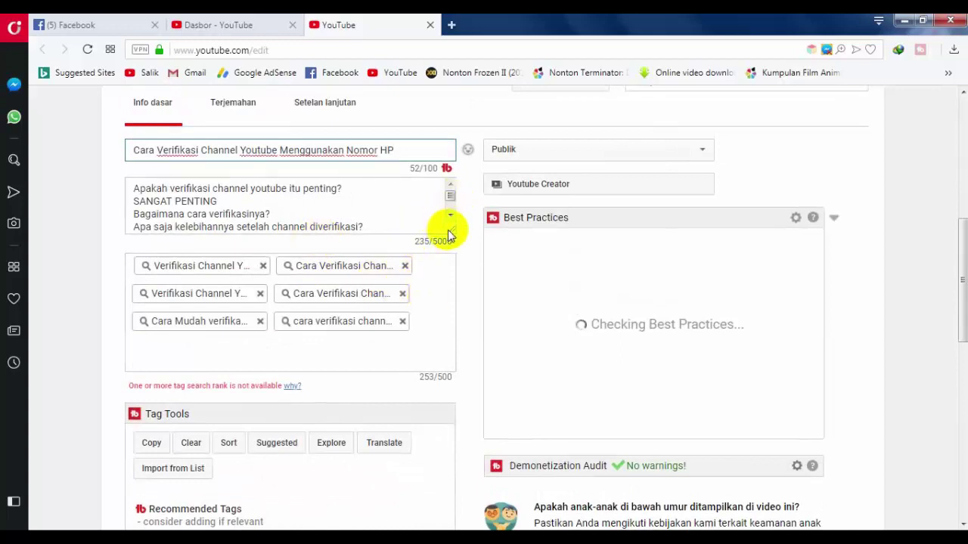
left_click_drag(449, 227, 449, 347)
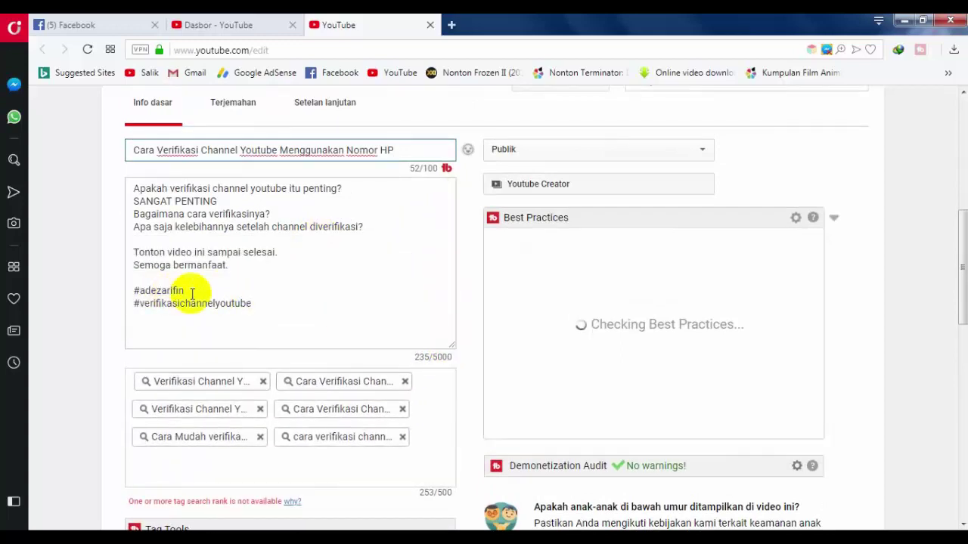
Put the two hashtags at the end of the description on a single line, separated by a space.
left_click_drag(187, 289, 134, 289)
left_click_drag(251, 303, 144, 303)
left_click(257, 304)
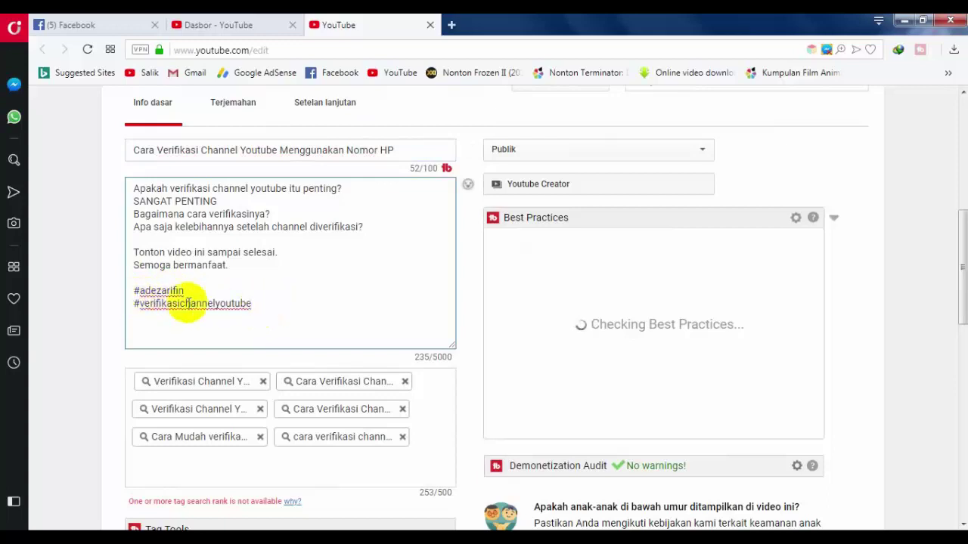
left_click_drag(253, 304, 130, 300)
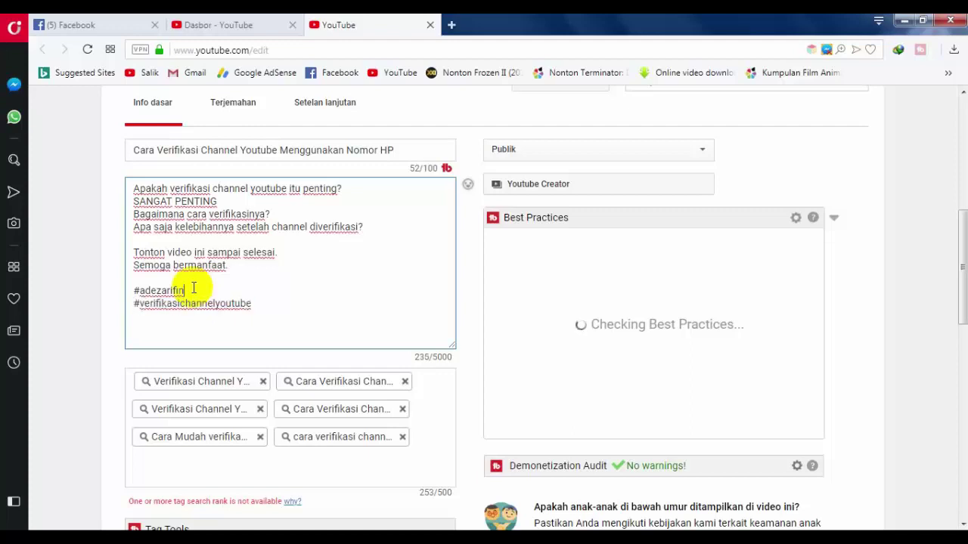
key("Delete")
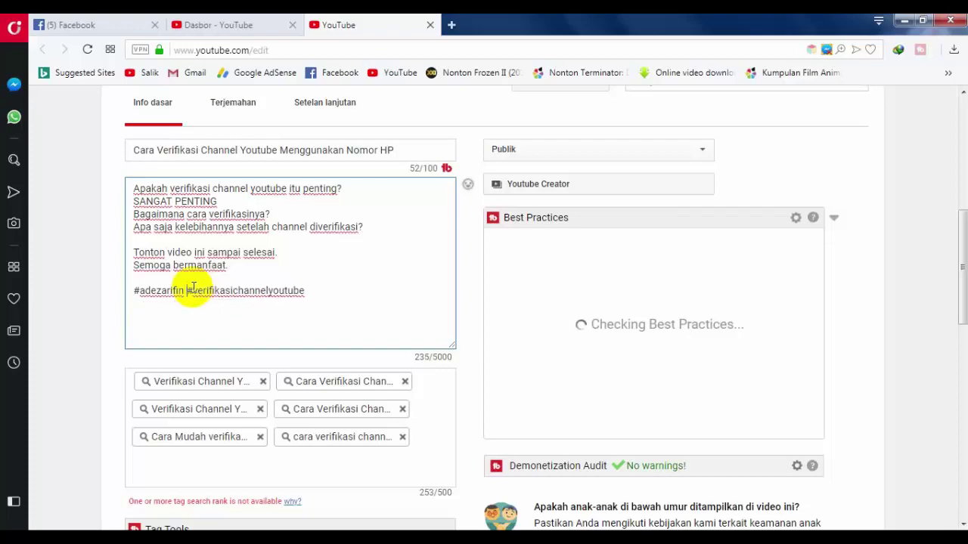
Try to paste the description's hashtag line at the end of the video title, and undo the paste.
scroll(325, 292, "up", 3)
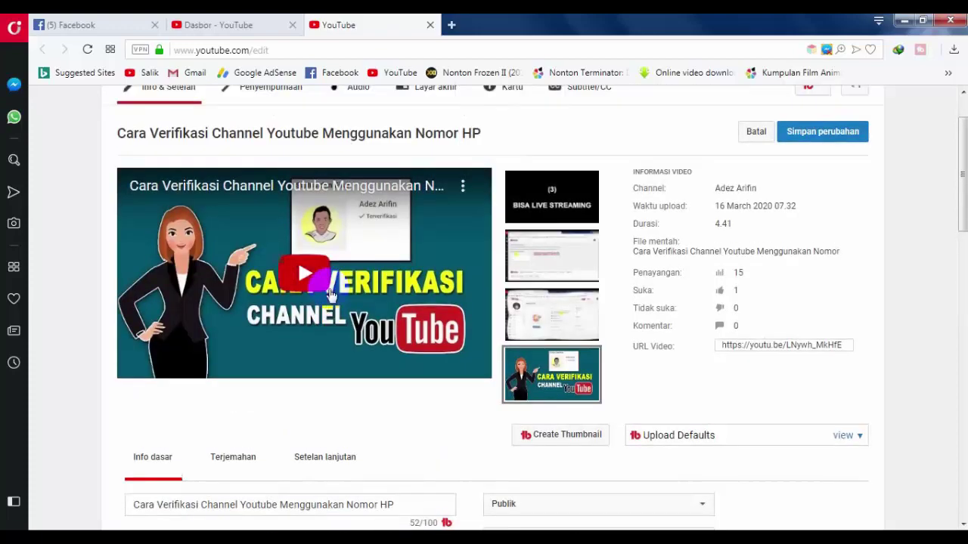
scroll(317, 294, "down", 1)
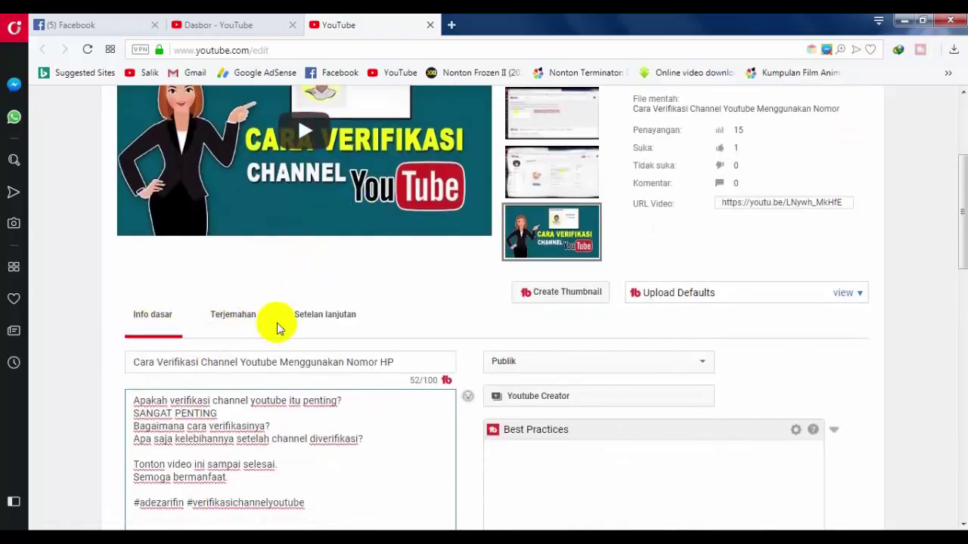
scroll(277, 325, "down", 3)
left_click_drag(305, 220, 108, 222)
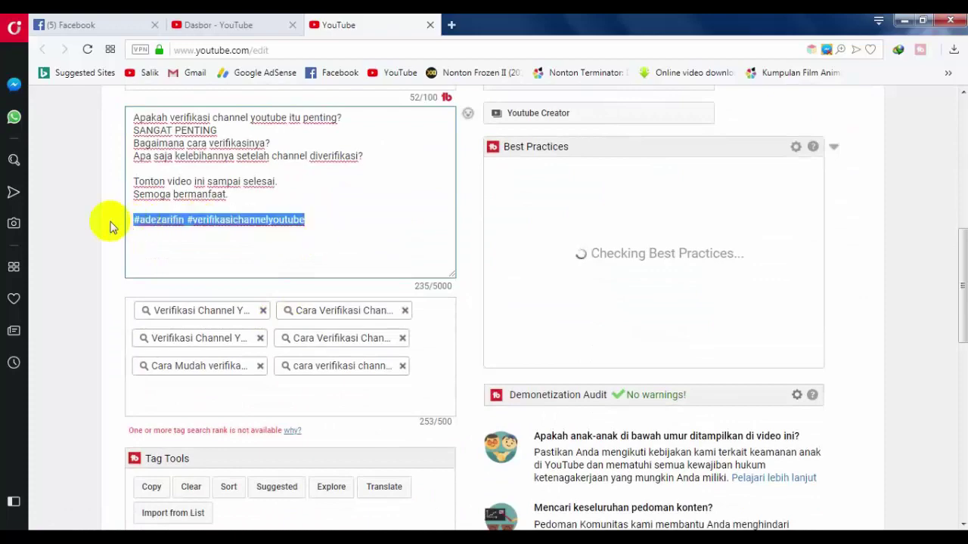
scroll(335, 242, "up", 1)
scroll(335, 242, "up", 1)
left_click(408, 291)
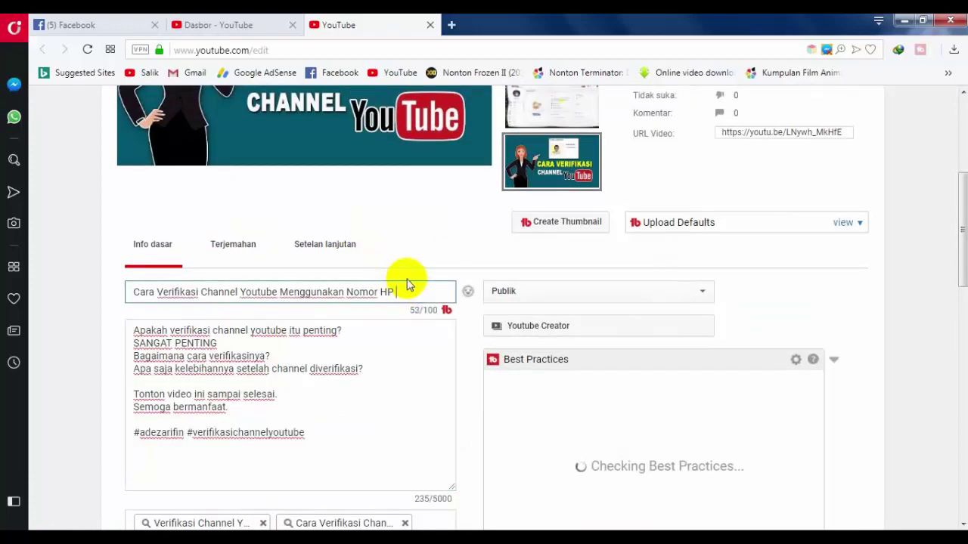
type("https://www.youtube.com/channel/UC_dYc5atGanCwYQbhLGDbg")
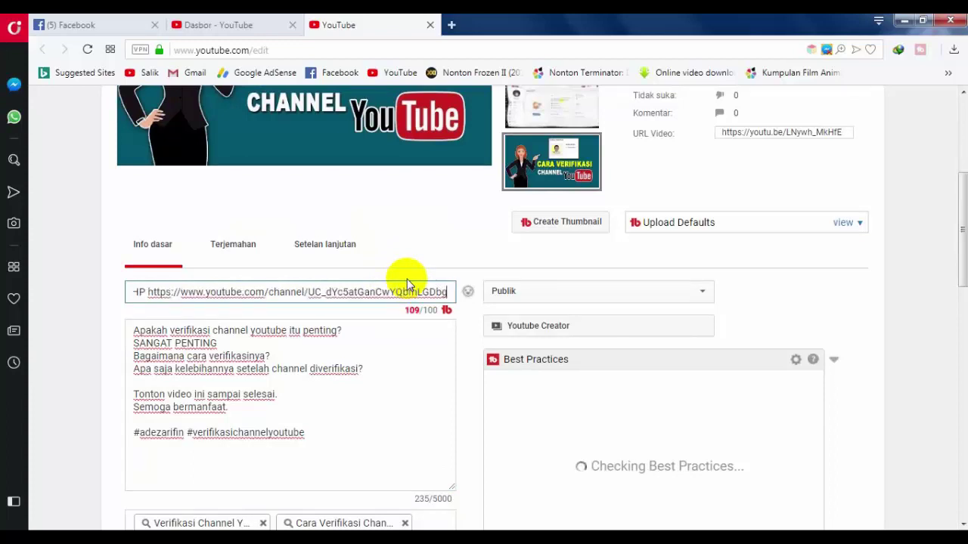
key("ctrl+z")
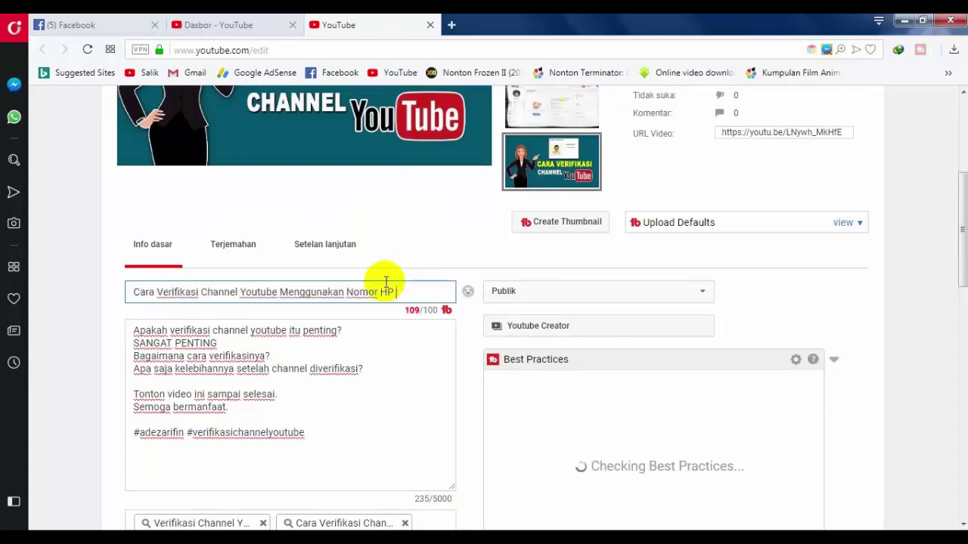
Copy the hashtag line from the description and paste it at the end of the video title.
left_click_drag(328, 432, 103, 431)
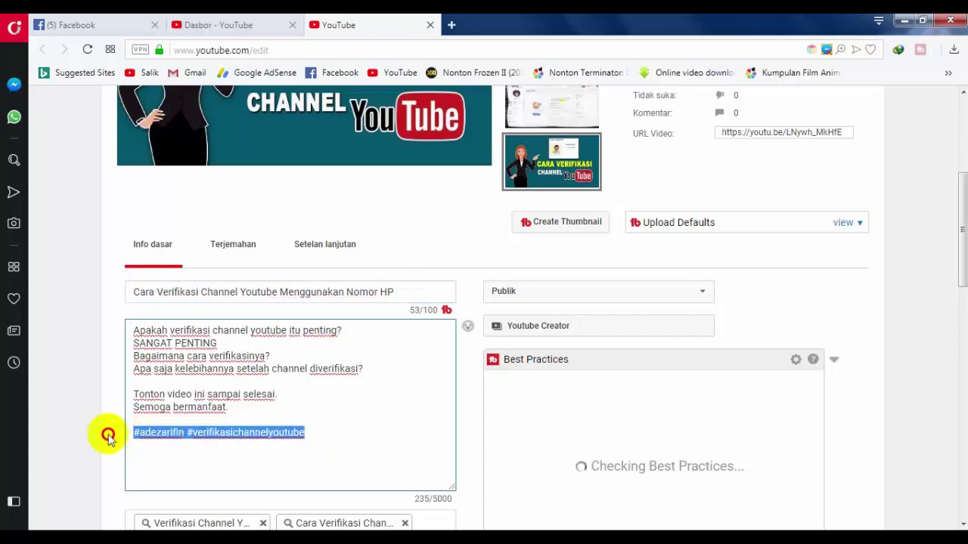
right_click(189, 437)
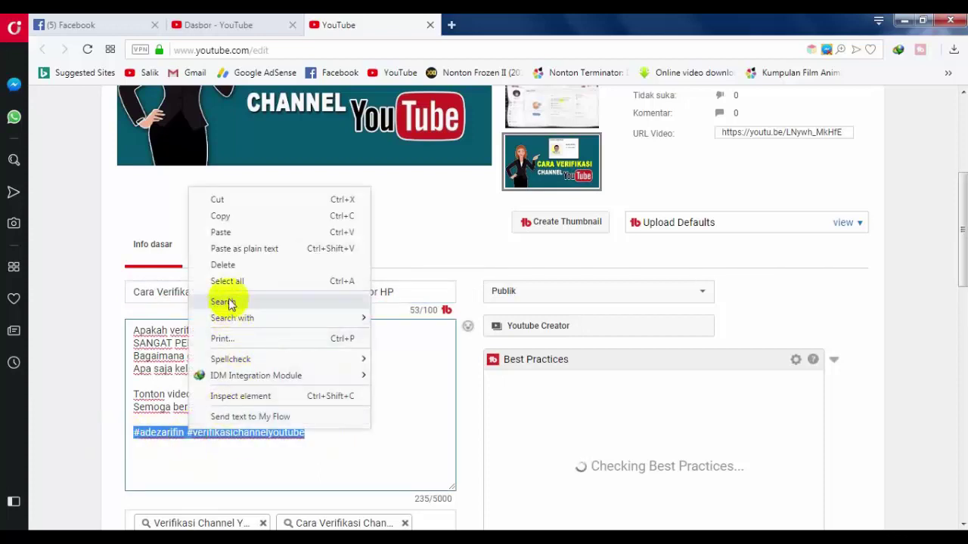
left_click(220, 216)
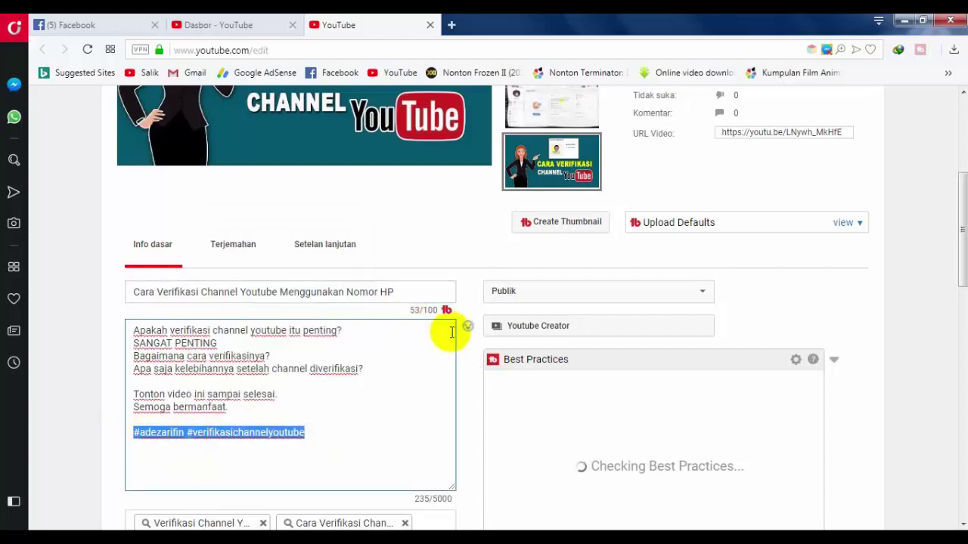
left_click(421, 292)
right_click(425, 294)
left_click(454, 353)
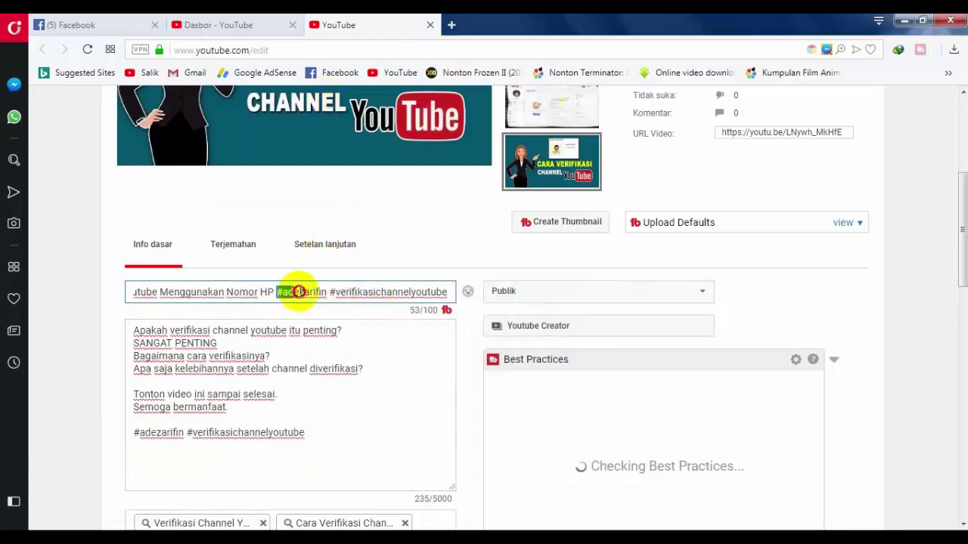
Delete the two pasted hashtags from the end of the video title.
left_click_drag(298, 292, 478, 293)
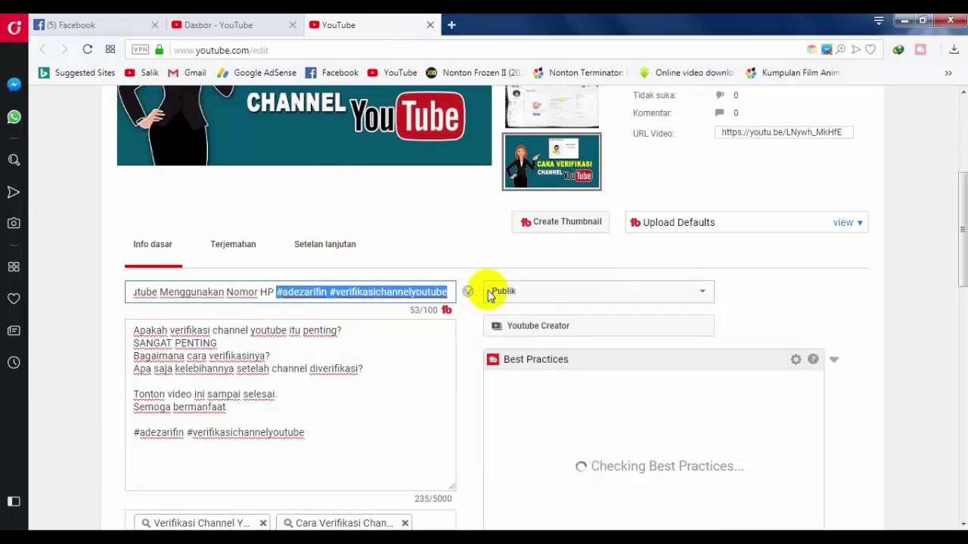
key("BackSpace")
scroll(340, 348, "down", 2)
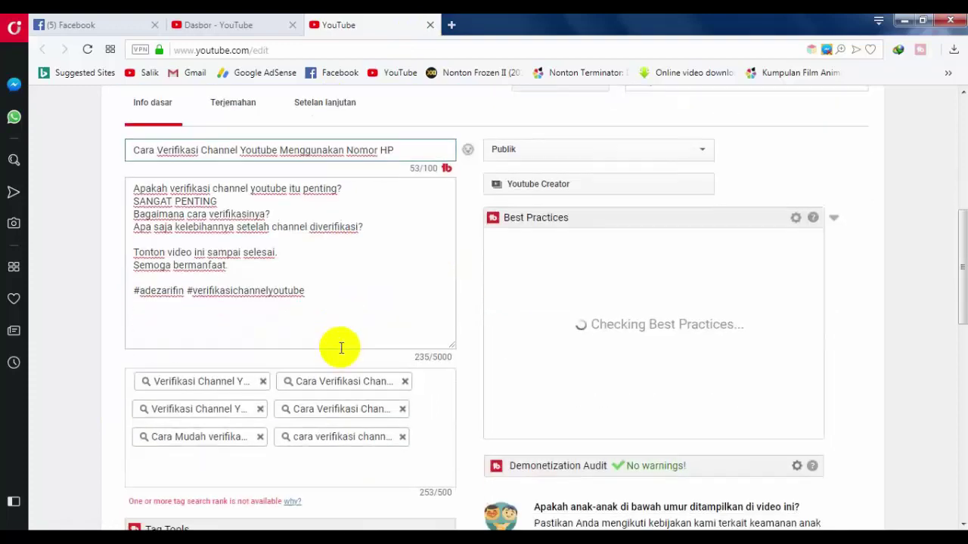
Examine the hashtag line in the description and the end of the title as the two possible places for hashtags.
scroll(341, 348, "up", 1)
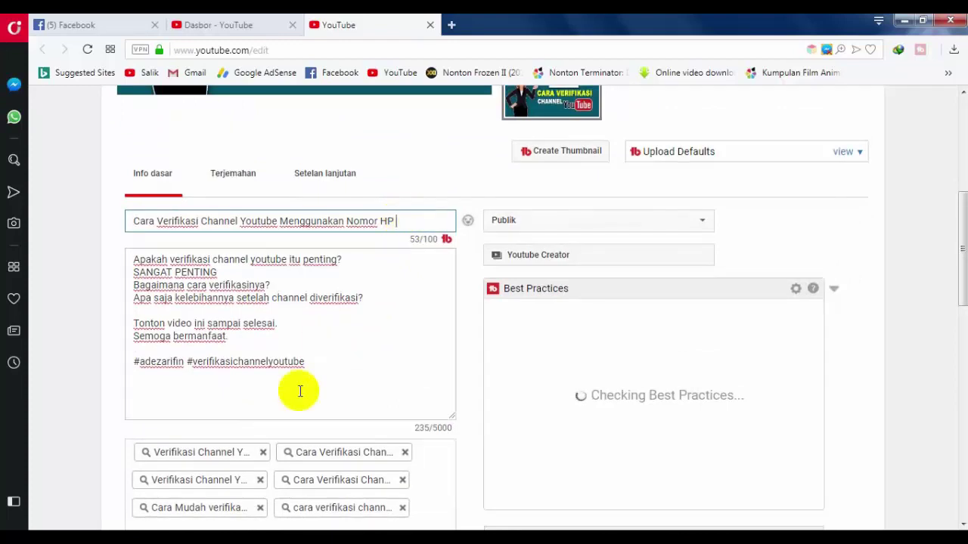
left_click_drag(306, 361, 114, 363)
left_click(338, 360)
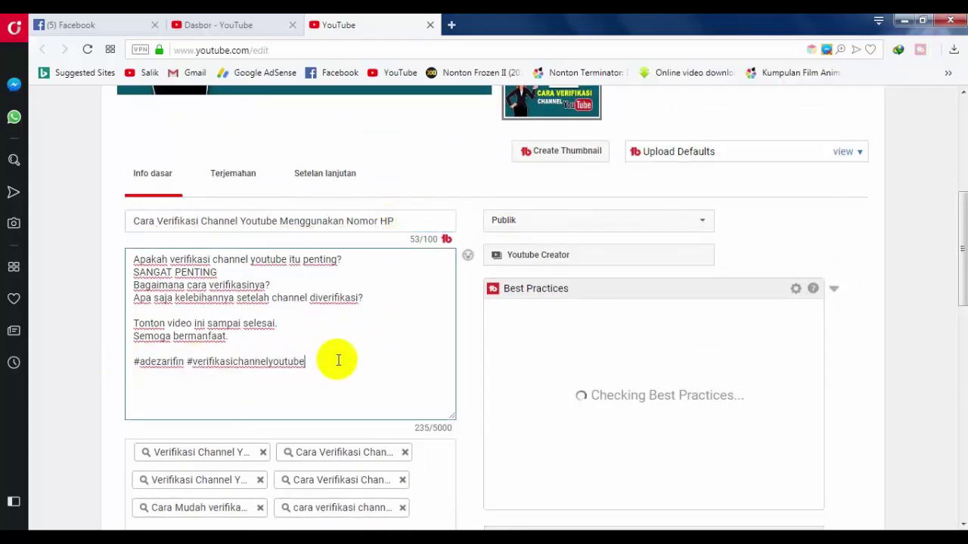
scroll(320, 362, "down", 2)
left_click_drag(305, 220, 113, 220)
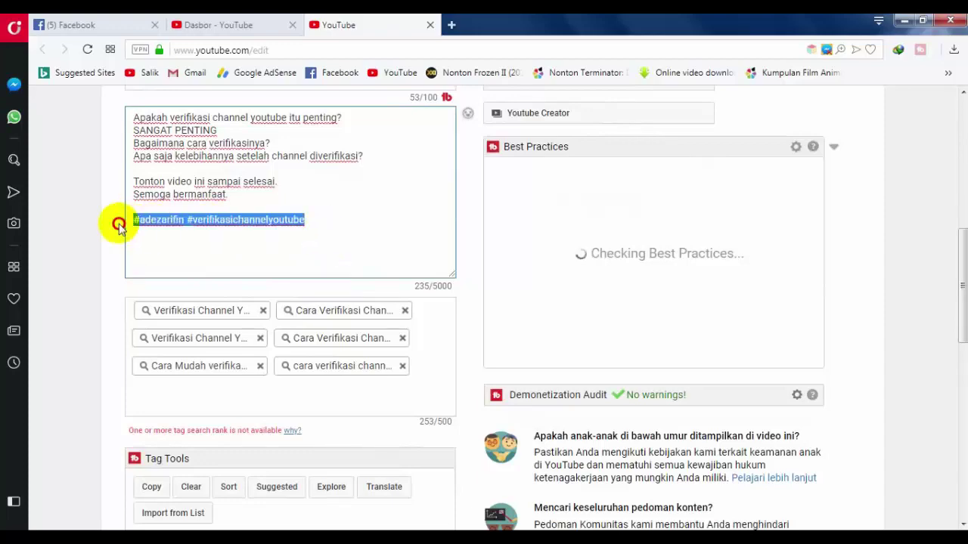
scroll(378, 238, "up", 2)
left_click(415, 219)
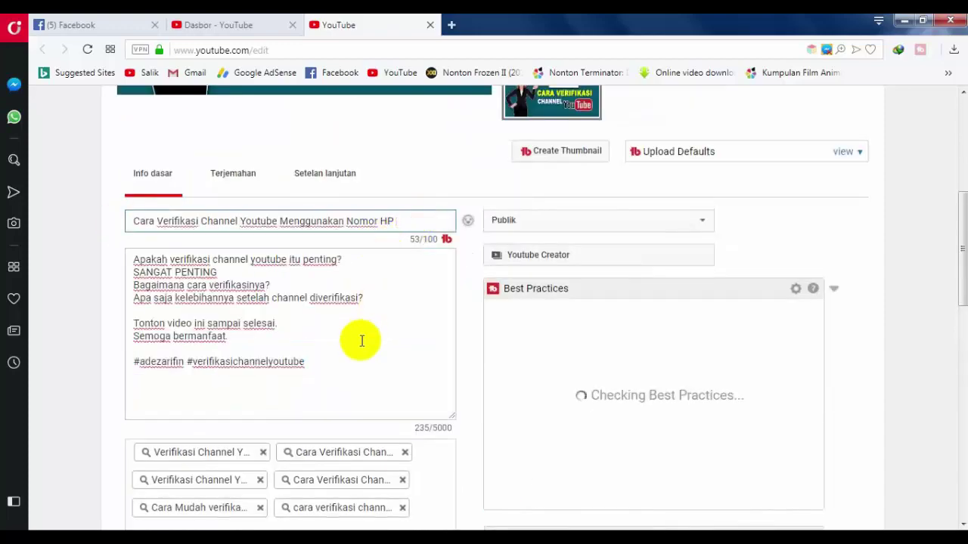
left_click(345, 350)
scroll(189, 373, "down", 1)
scroll(250, 352, "up", 3)
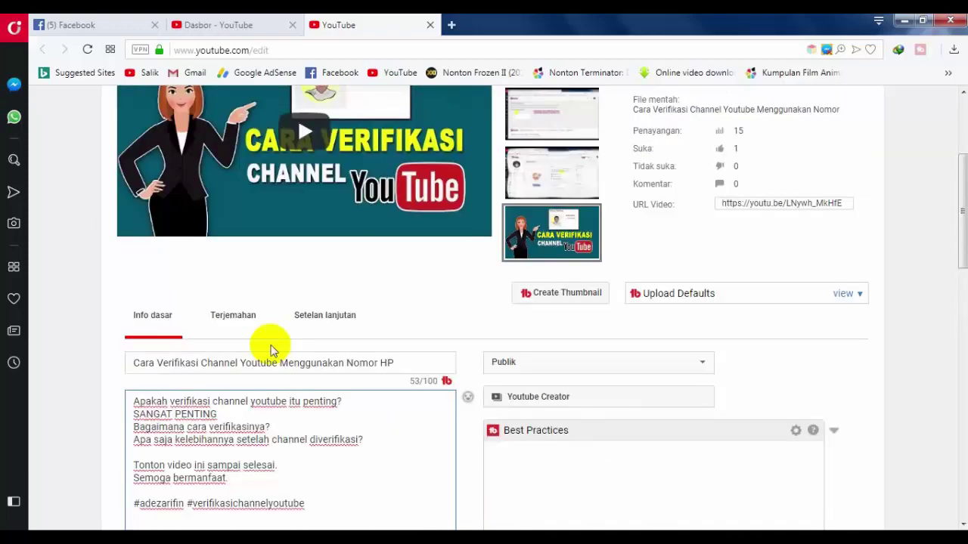
scroll(356, 357, "down", 2)
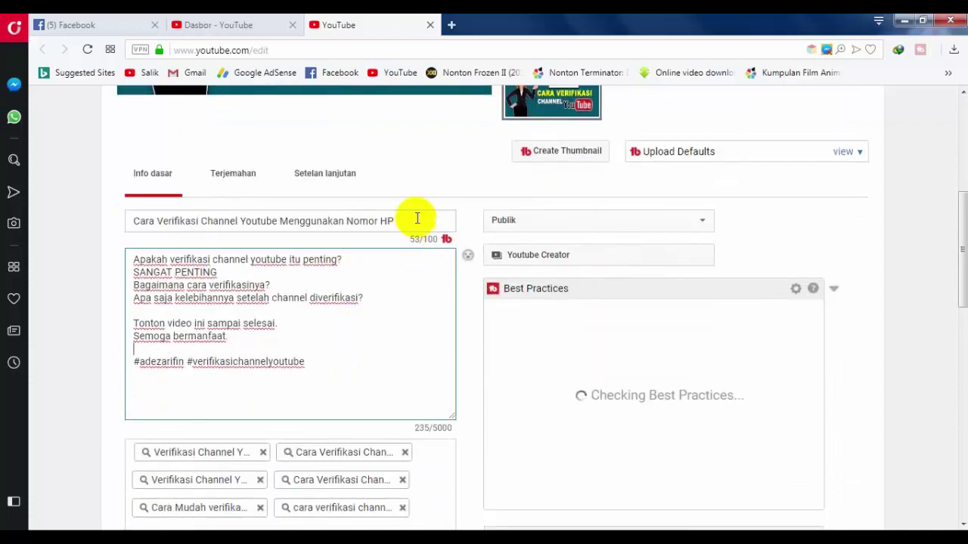
Highlight the whole video title and the description's hashtag line to compare their wording.
left_click_drag(402, 220, 84, 217)
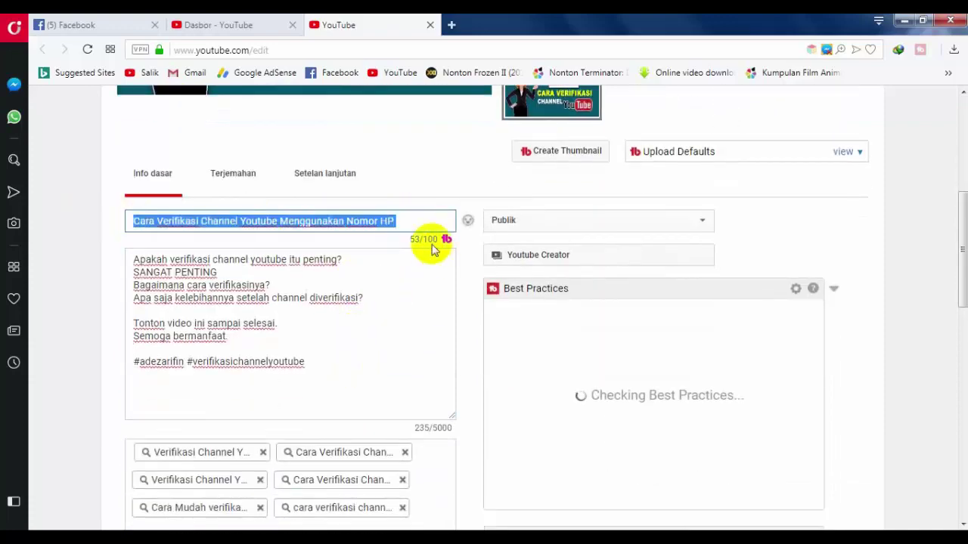
left_click(412, 218)
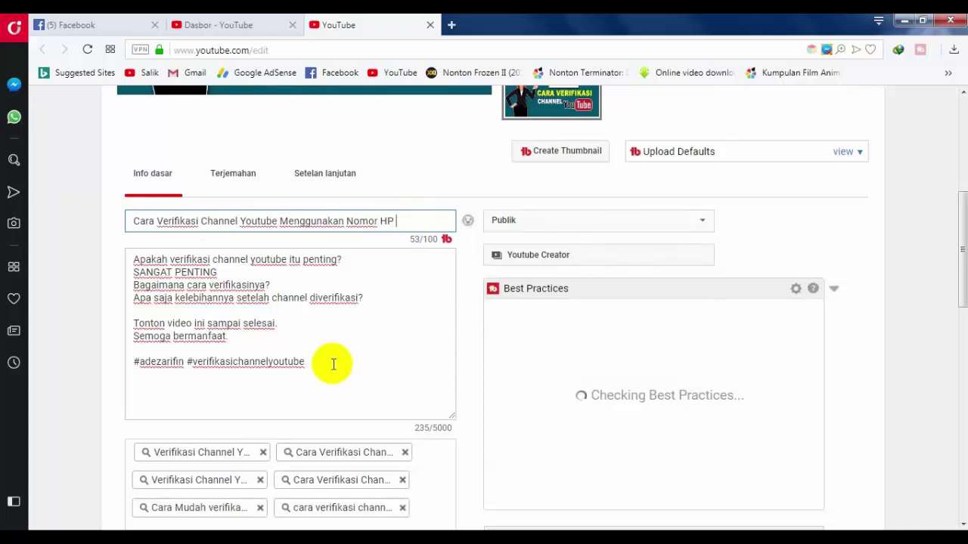
left_click_drag(324, 359, 136, 360)
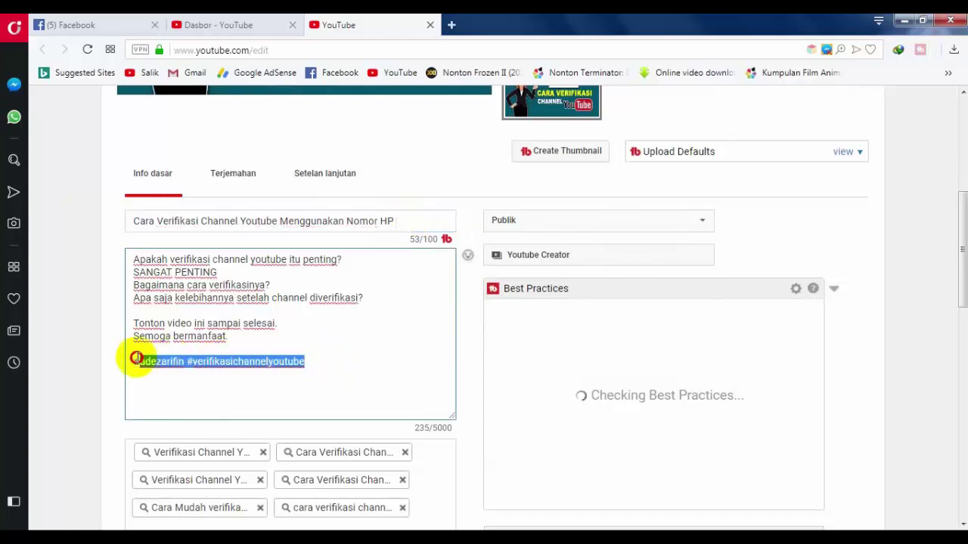
left_click(316, 350)
scroll(322, 360, "down", 1)
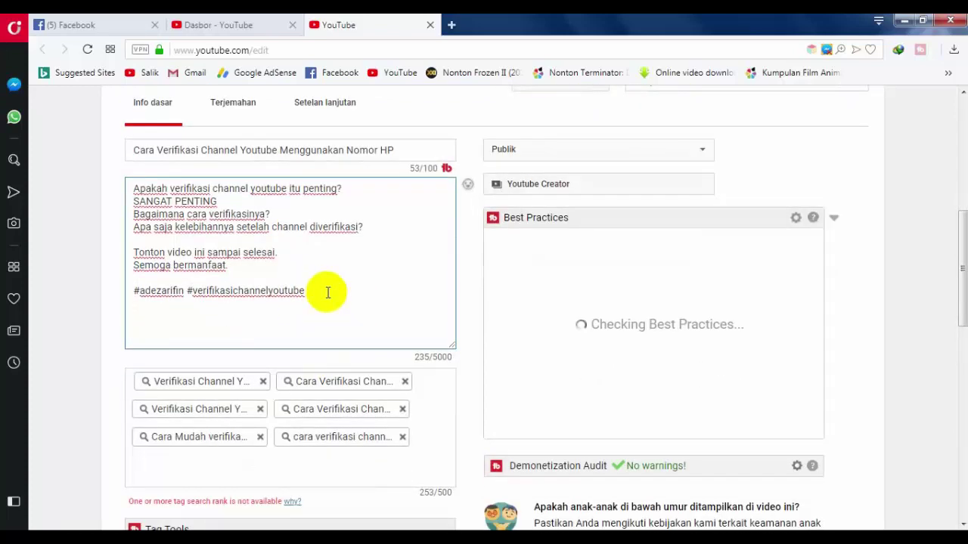
scroll(344, 316, "down", 2)
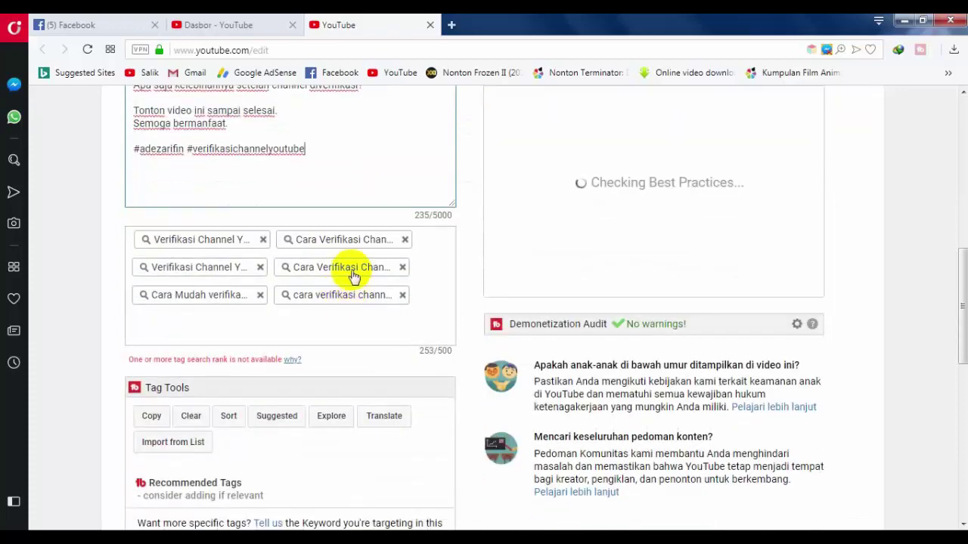
scroll(348, 272, "up", 3)
scroll(325, 351, "down", 2)
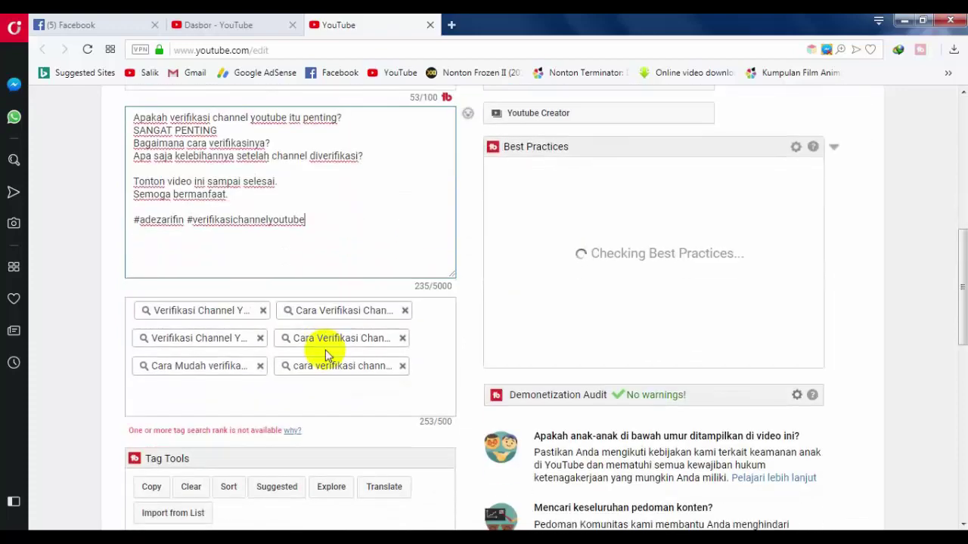
scroll(319, 246, "up", 3)
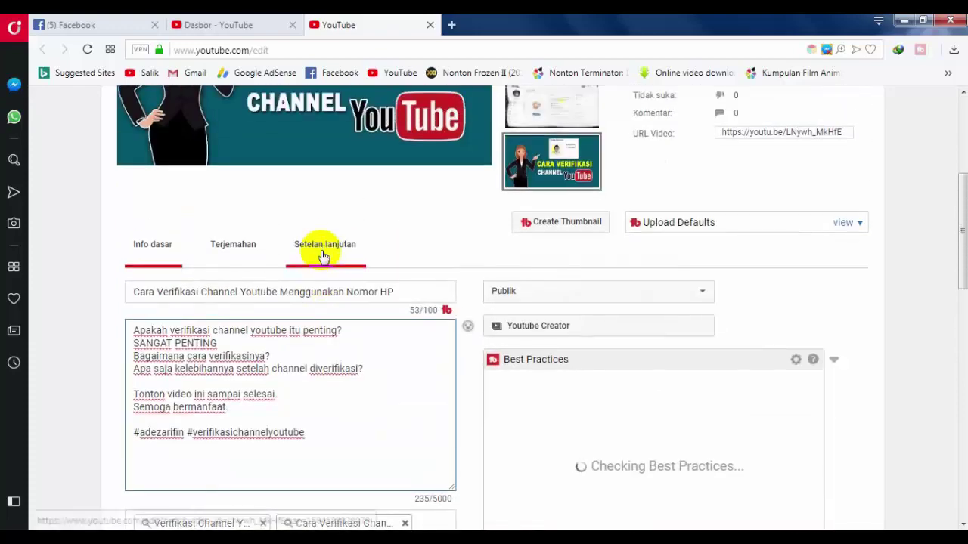
scroll(348, 378, "down", 2)
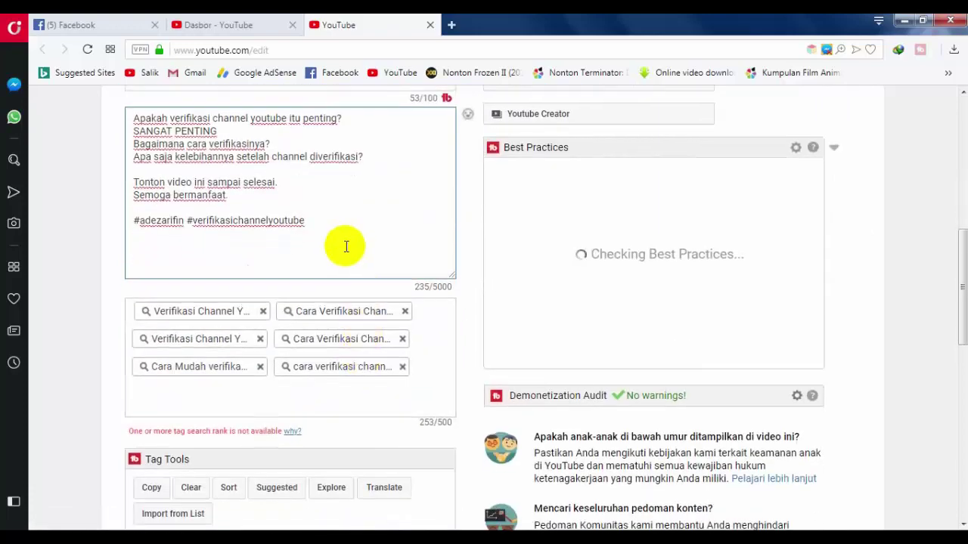
scroll(348, 244, "up", 3)
scroll(411, 298, "down", 6)
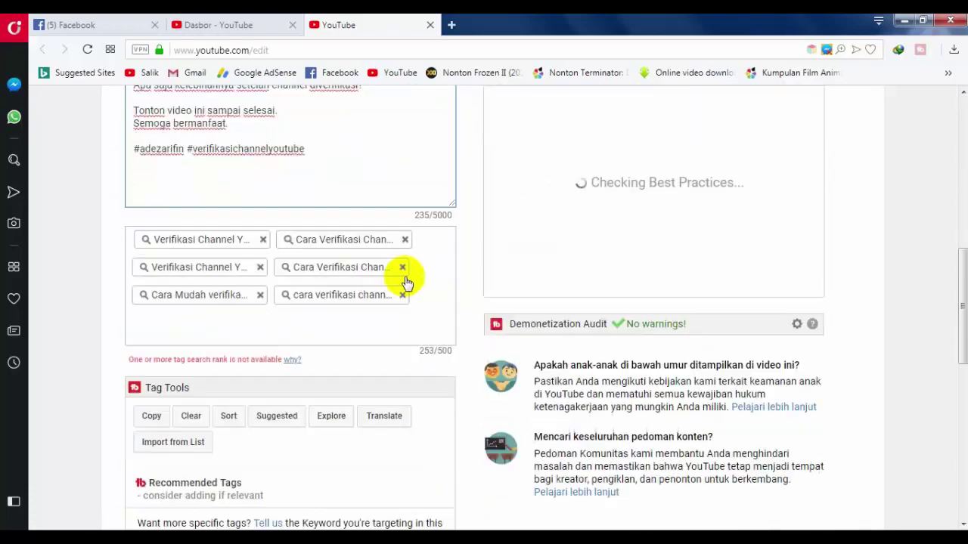
Copy the hashtag line from the end of the video description.
scroll(404, 280, "up", 5)
scroll(397, 268, "down", 1)
scroll(396, 266, "down", 1)
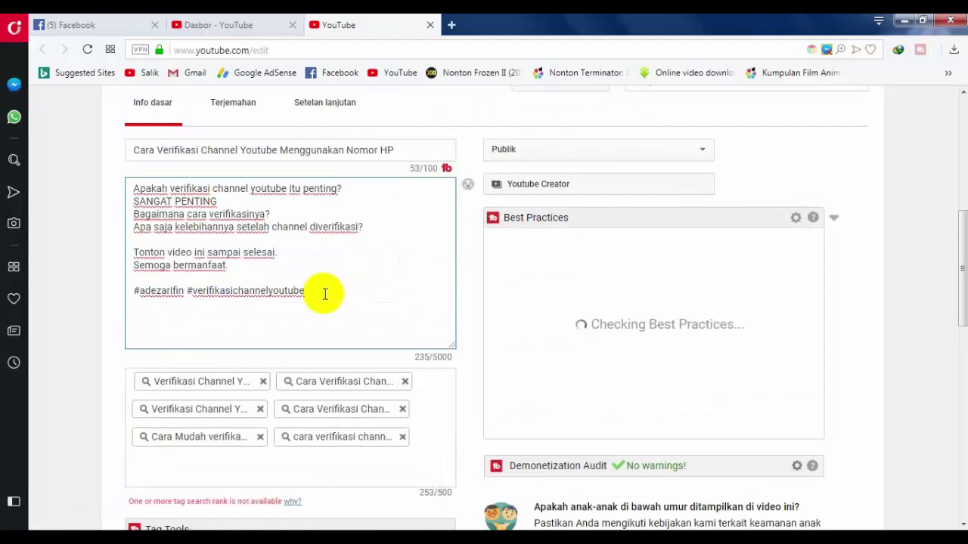
left_click_drag(325, 293, 119, 292)
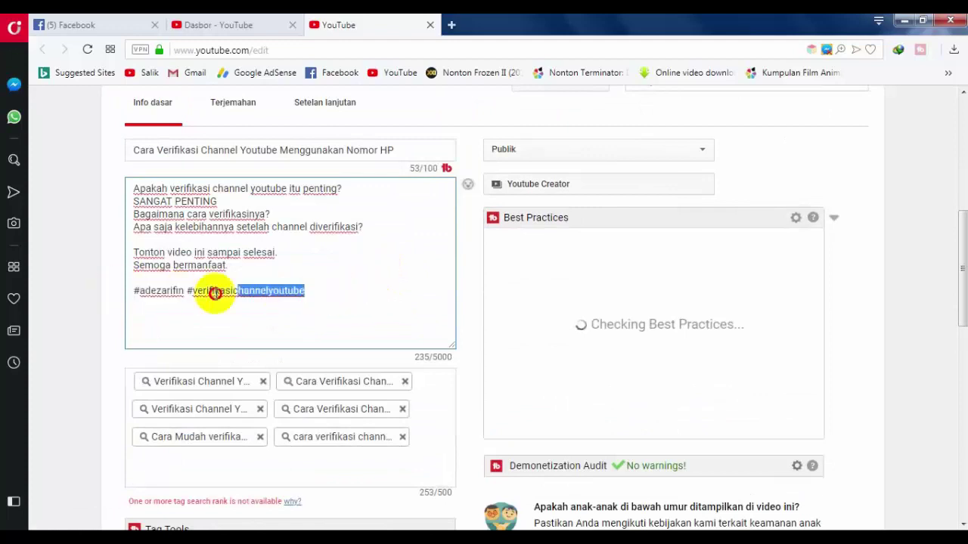
left_click_drag(215, 293, 113, 291)
left_click_drag(193, 288, 133, 278)
key("ctrl+c")
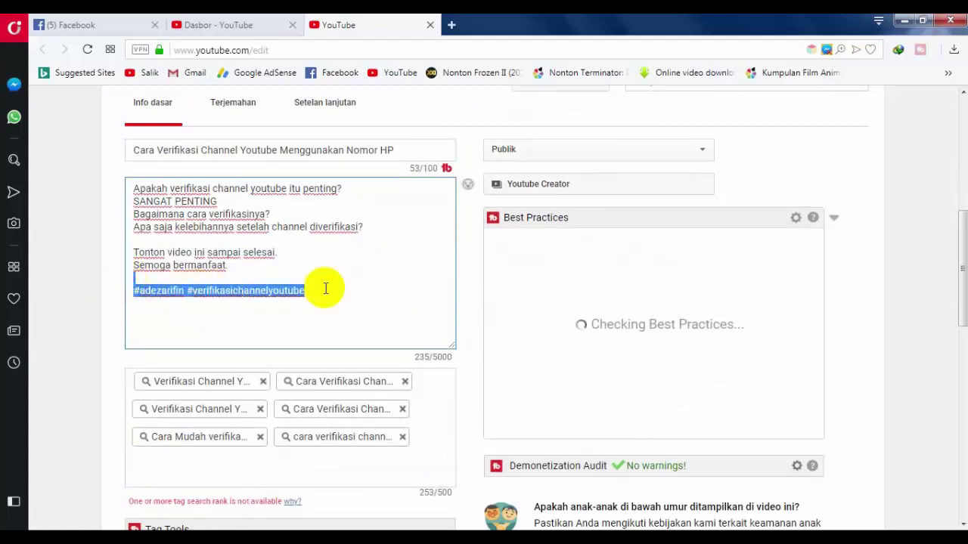
Return to the end of the video title and save the changes to the video.
left_click(371, 288)
scroll(372, 285, "up", 2)
left_click(413, 218)
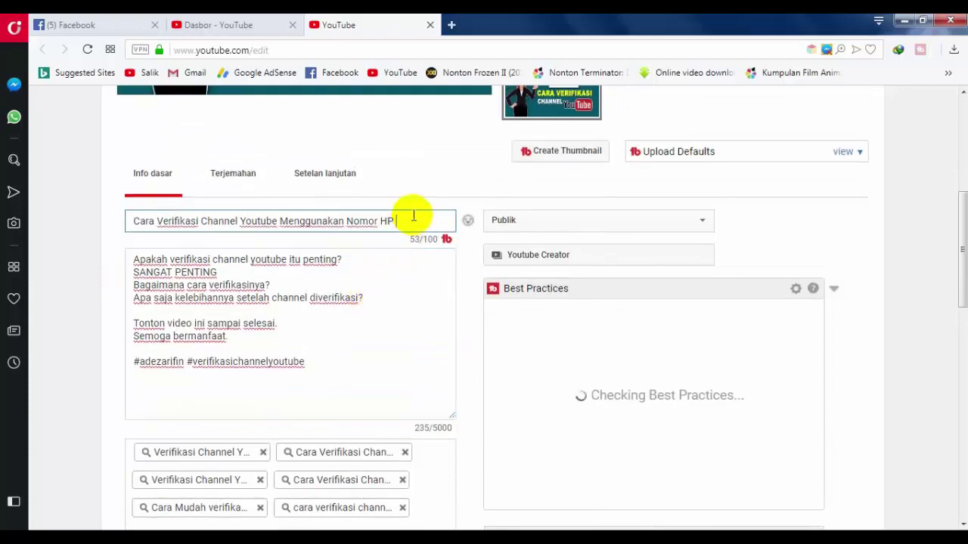
scroll(342, 221, "up", 4)
scroll(400, 313, "down", 3)
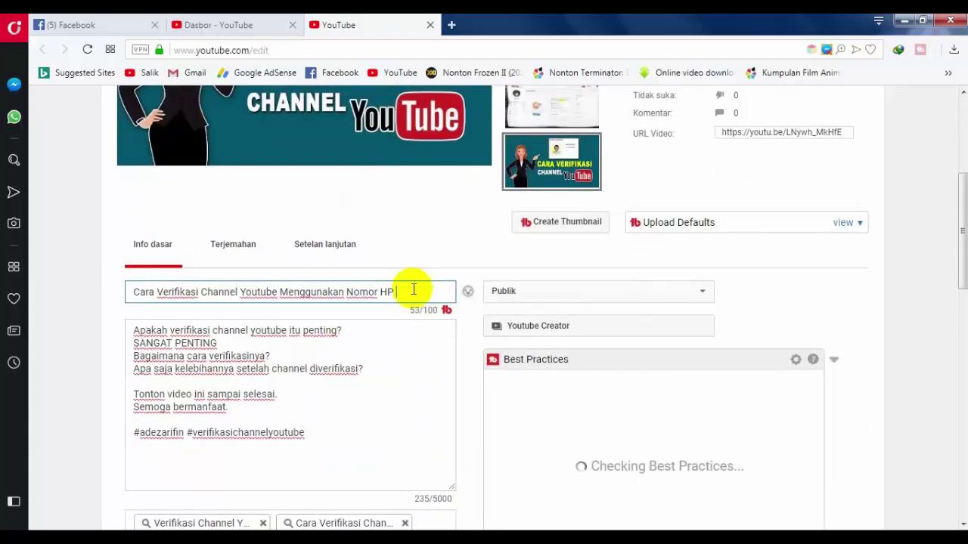
scroll(412, 319, "up", 4)
scroll(774, 231, "down", 3)
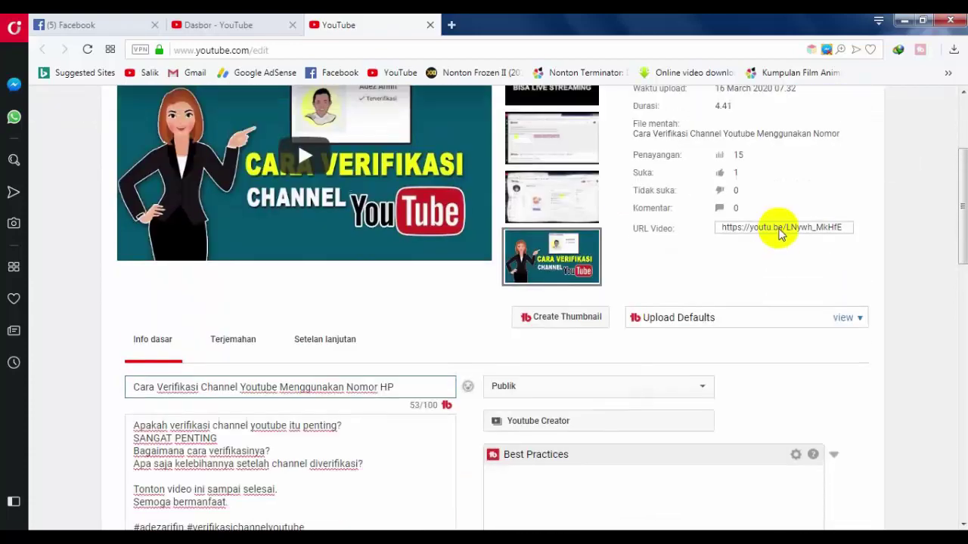
scroll(773, 231, "up", 3)
scroll(392, 369, "down", 5)
scroll(389, 378, "up", 4)
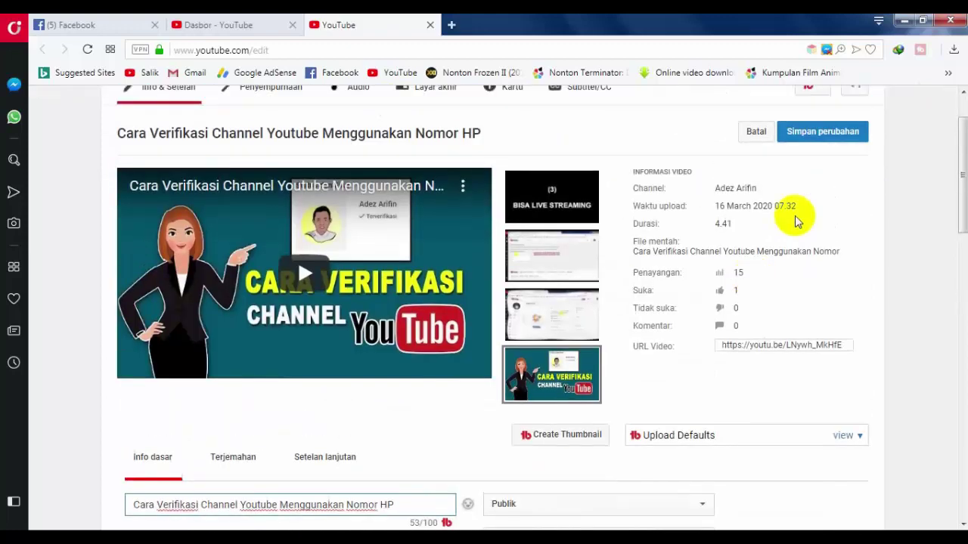
scroll(384, 368, "down", 2)
scroll(713, 183, "up", 3)
left_click(821, 204)
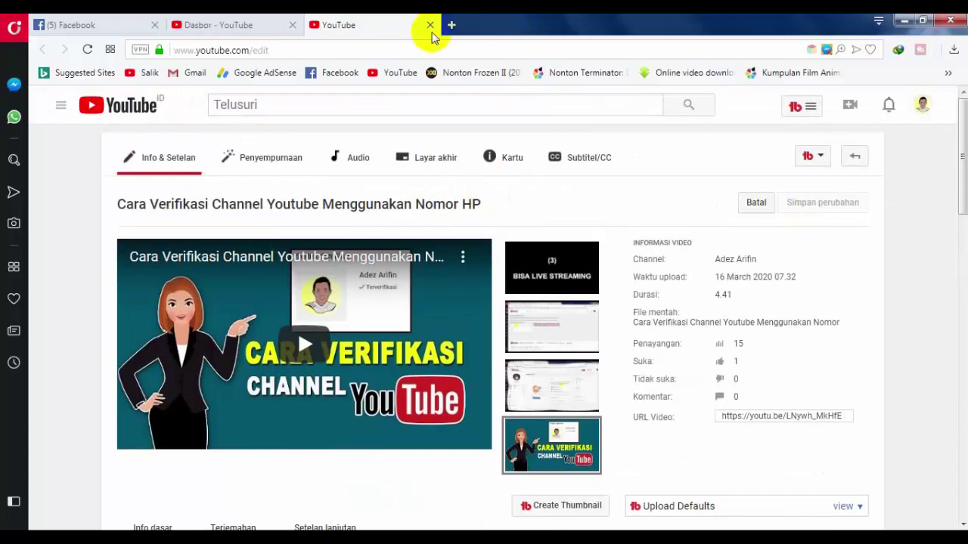
Open the video list in the other tab's video manager and select the video "Cara Verifikasi Channel Youtube Menggunakan Nomor HP".
left_click(208, 26)
scroll(477, 255, "up", 3)
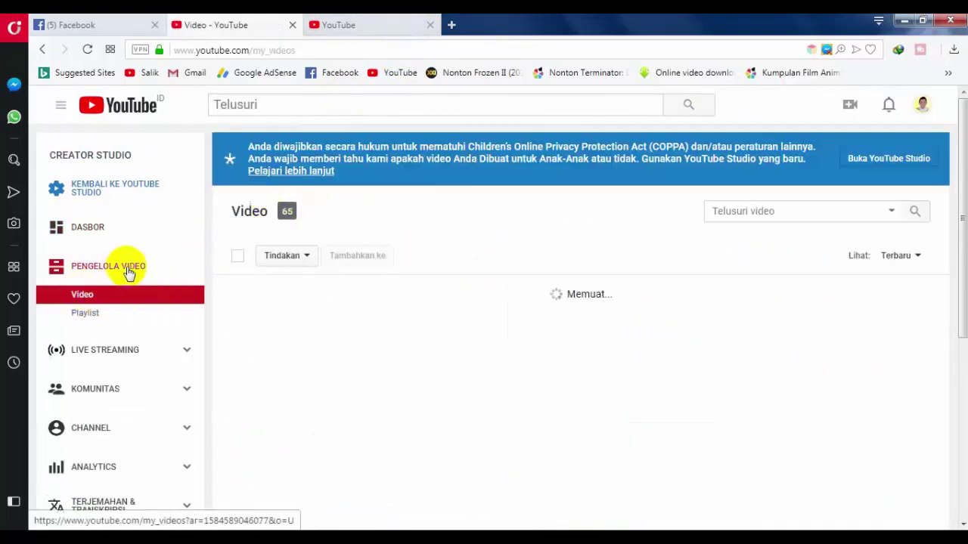
scroll(378, 265, "down", 2)
scroll(441, 263, "up", 2)
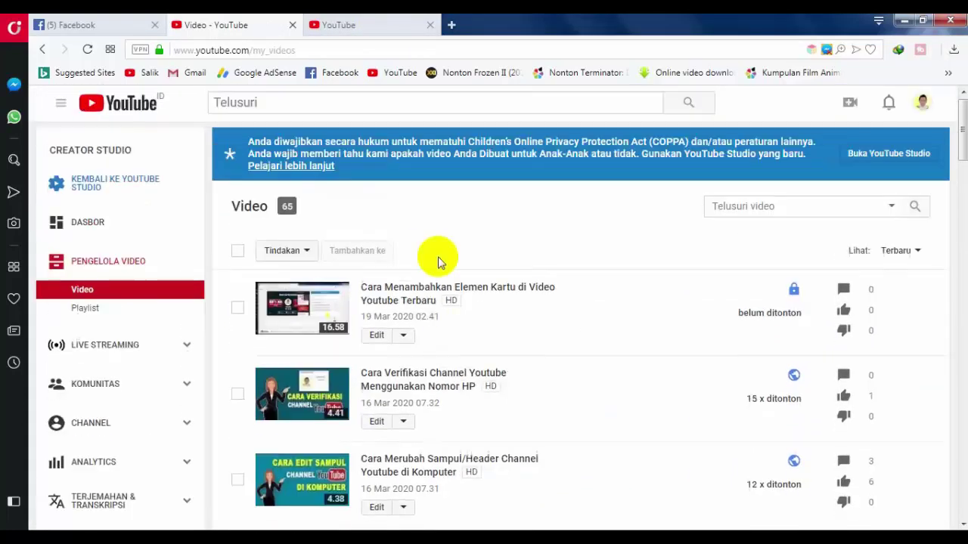
scroll(441, 262, "down", 3)
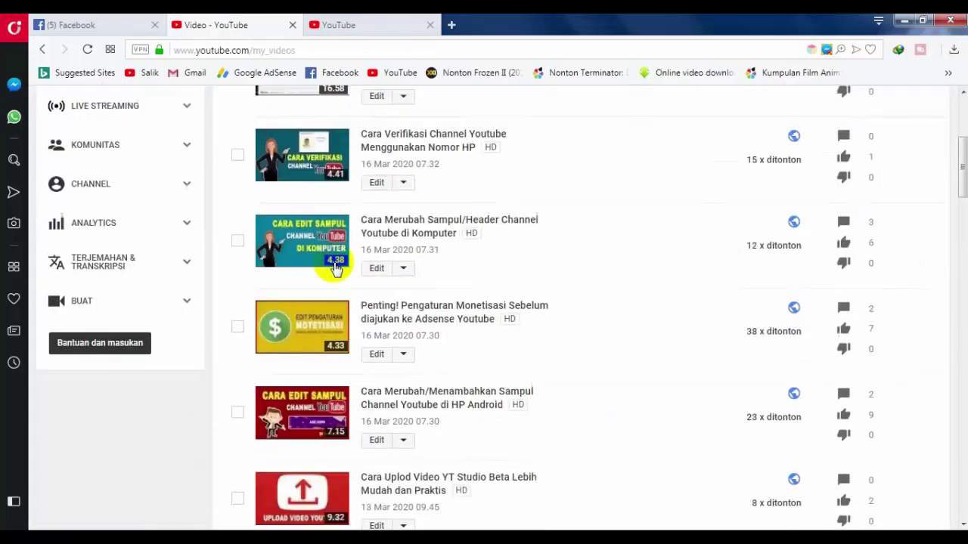
left_click(238, 156)
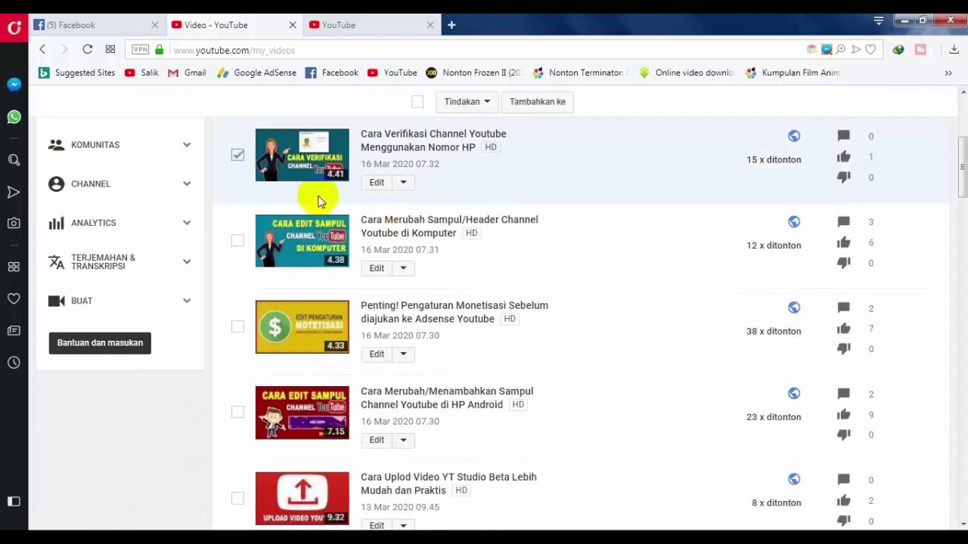
Start a bulk title edit for the selected video and set its mode to "Tambahkan ke akhir".
left_click(489, 106)
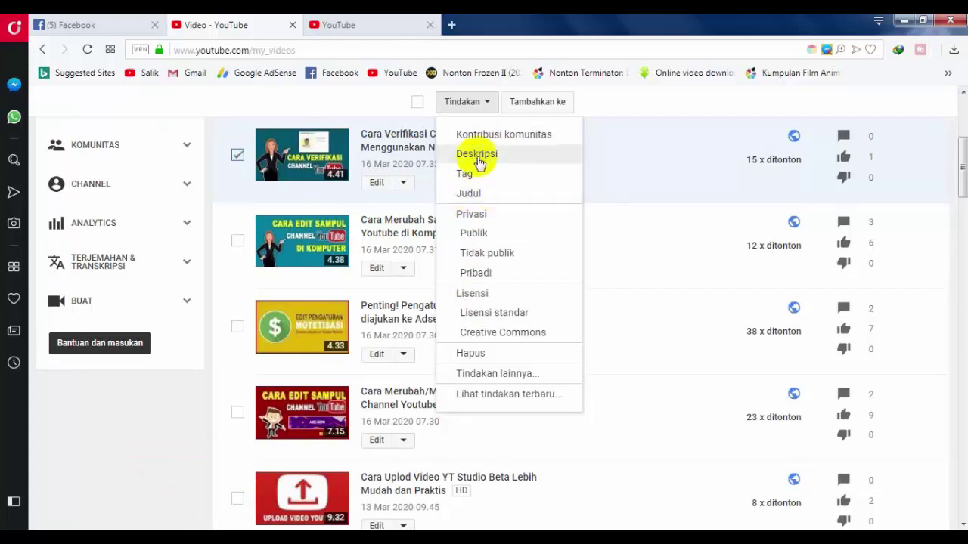
left_click(472, 195)
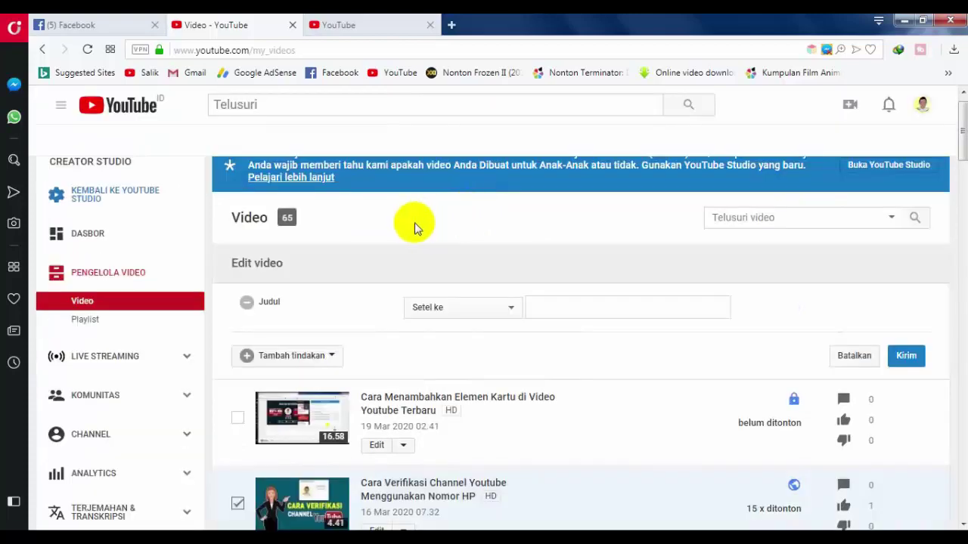
left_click(893, 199)
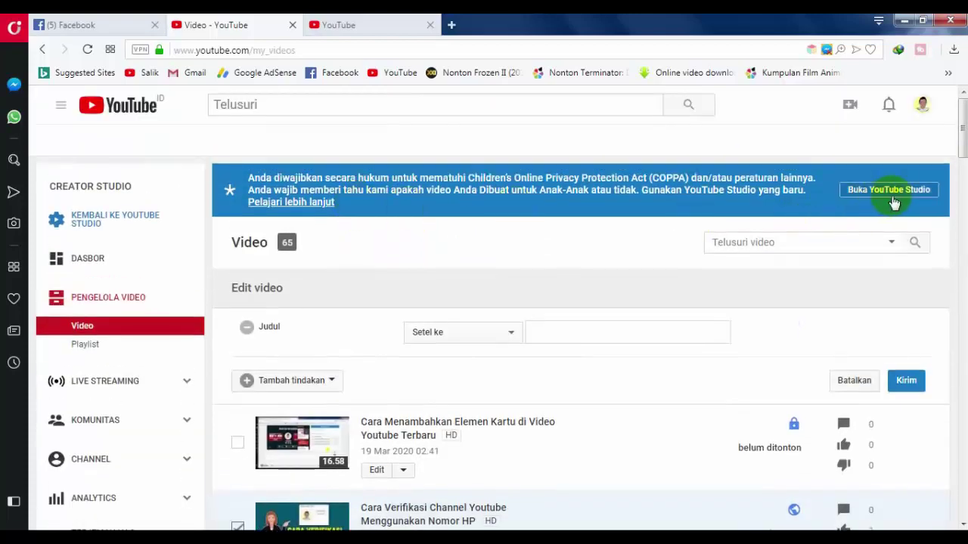
scroll(503, 209, "down", 2)
scroll(406, 201, "up", 1)
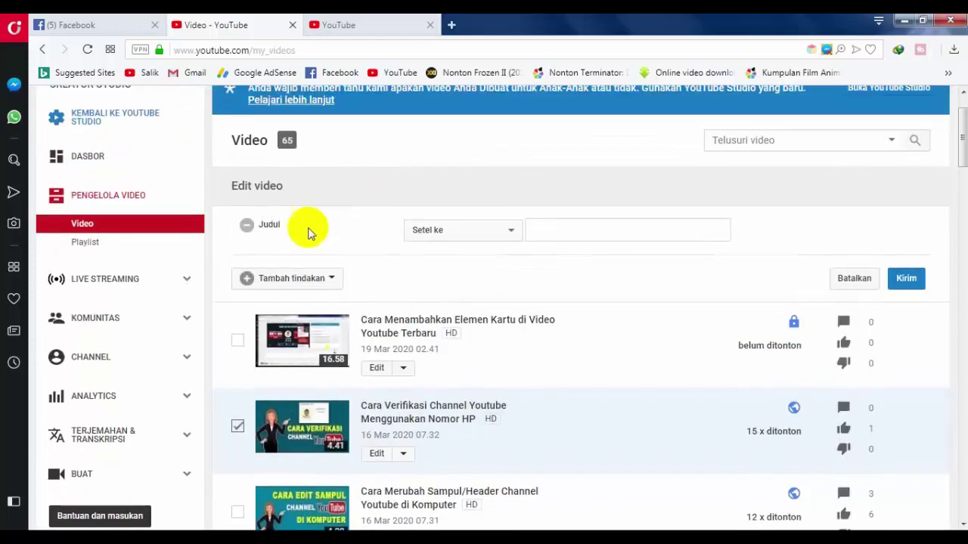
left_click(512, 235)
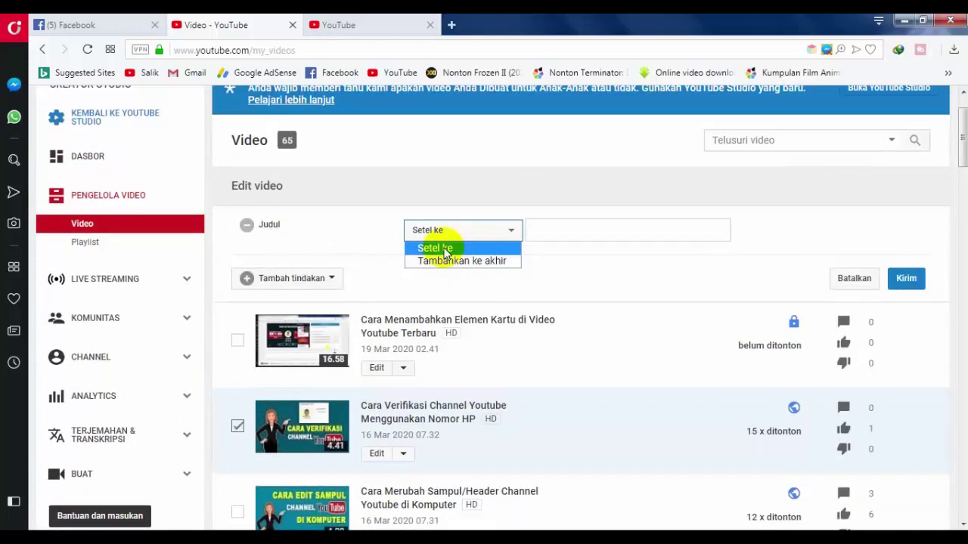
left_click(484, 262)
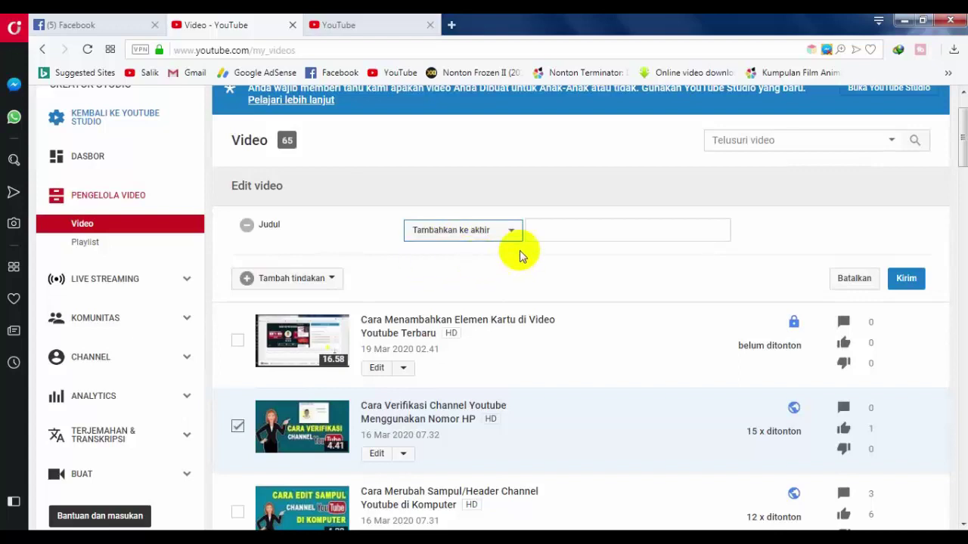
Paste the copied hashtags as the text to append to the title, review the entry and cancel the bulk title edit.
left_click(570, 232)
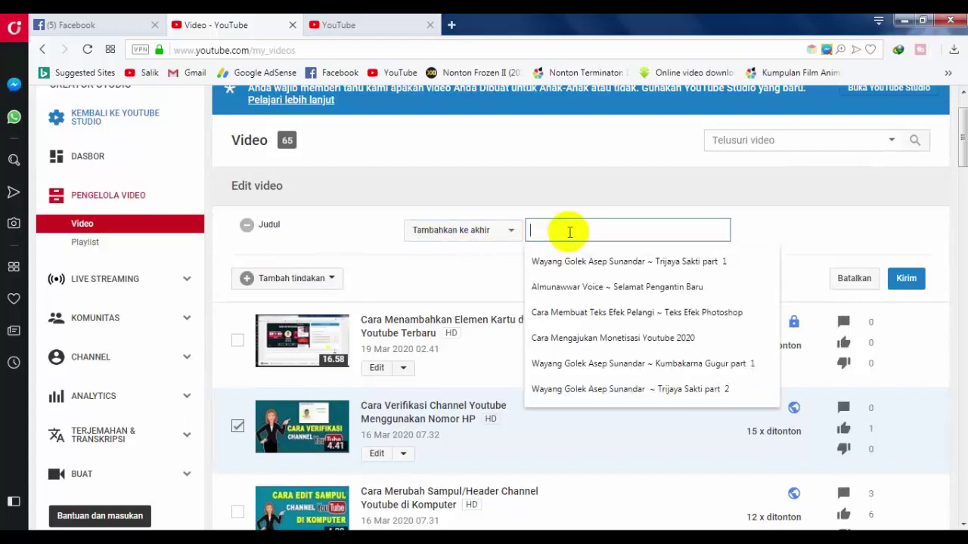
left_click(791, 223)
left_click(586, 230)
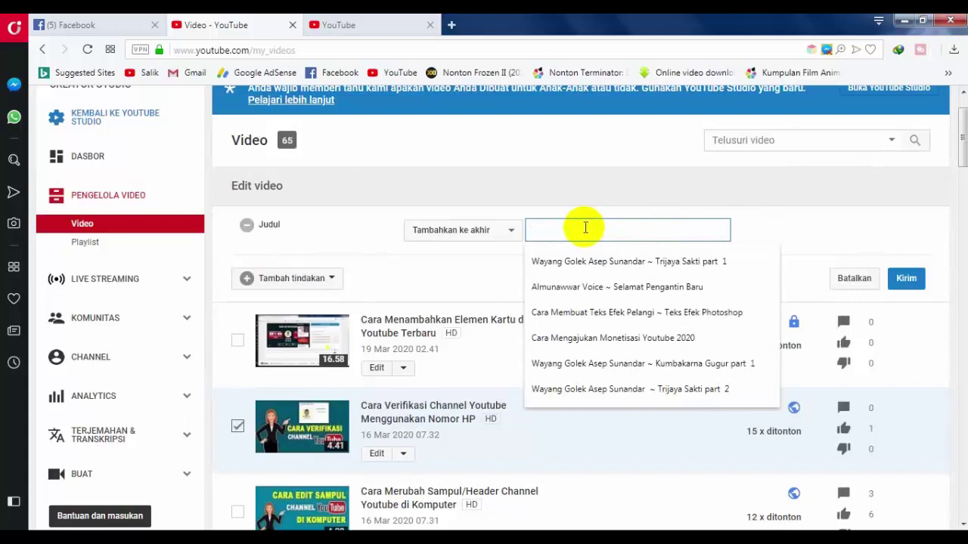
key("ctrl+v")
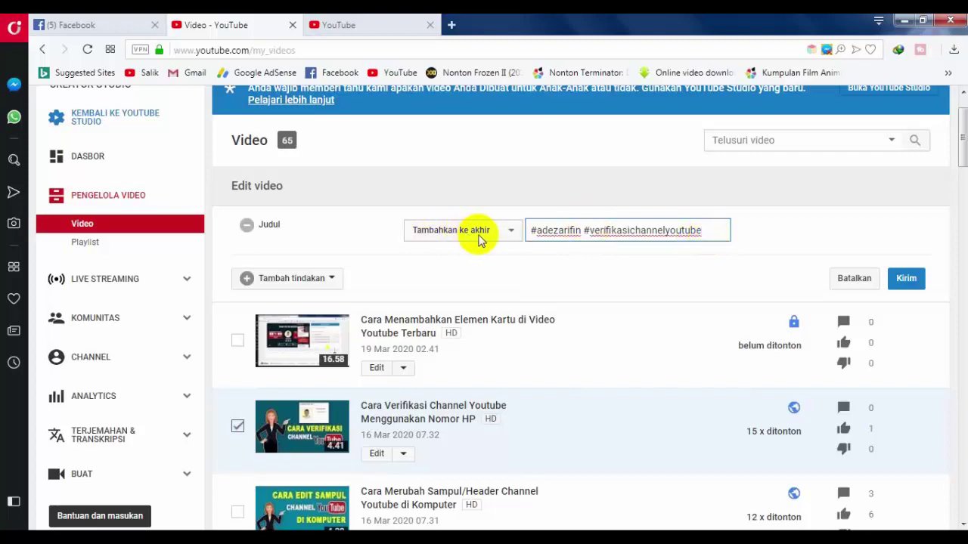
scroll(815, 238, "up", 2)
scroll(809, 243, "down", 2)
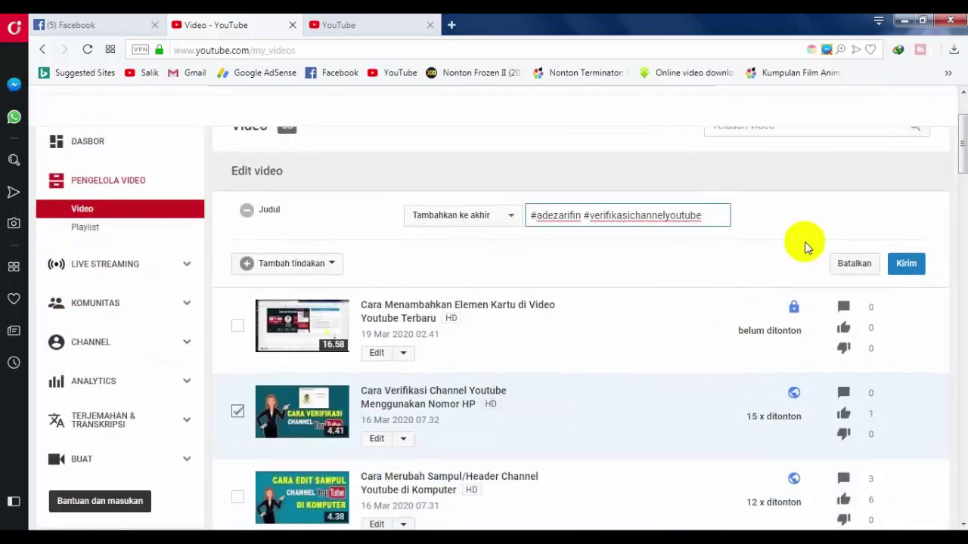
scroll(807, 247, "down", 2)
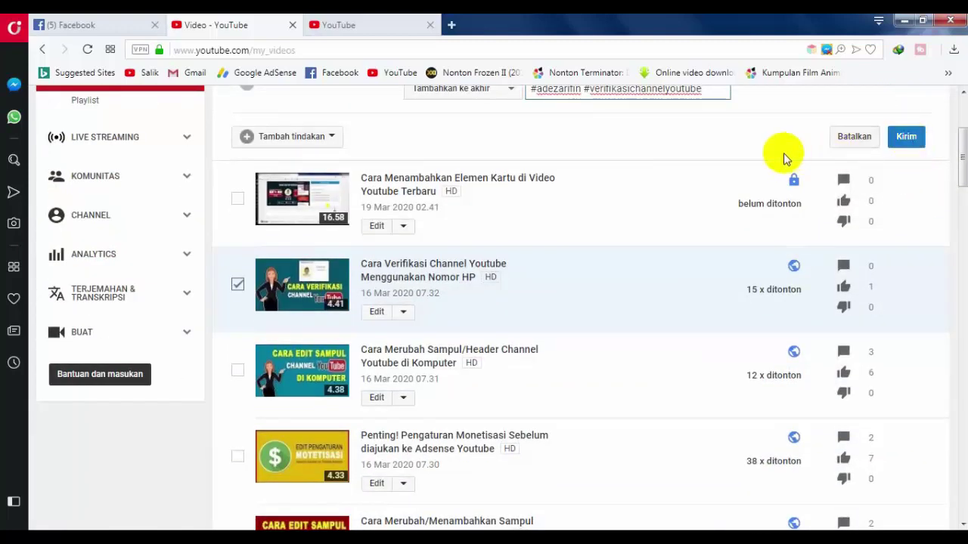
scroll(784, 155, "up", 1)
left_click(612, 217)
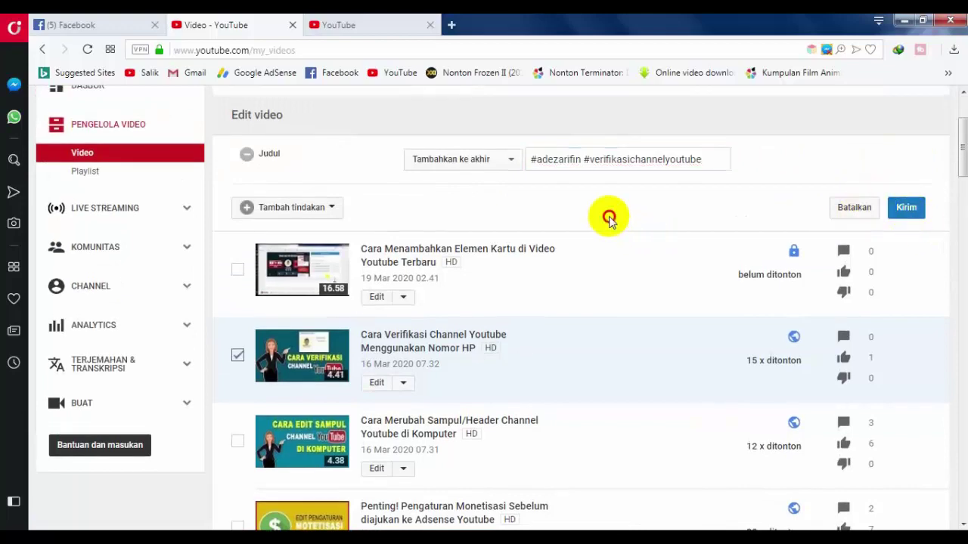
scroll(590, 219, "up", 2)
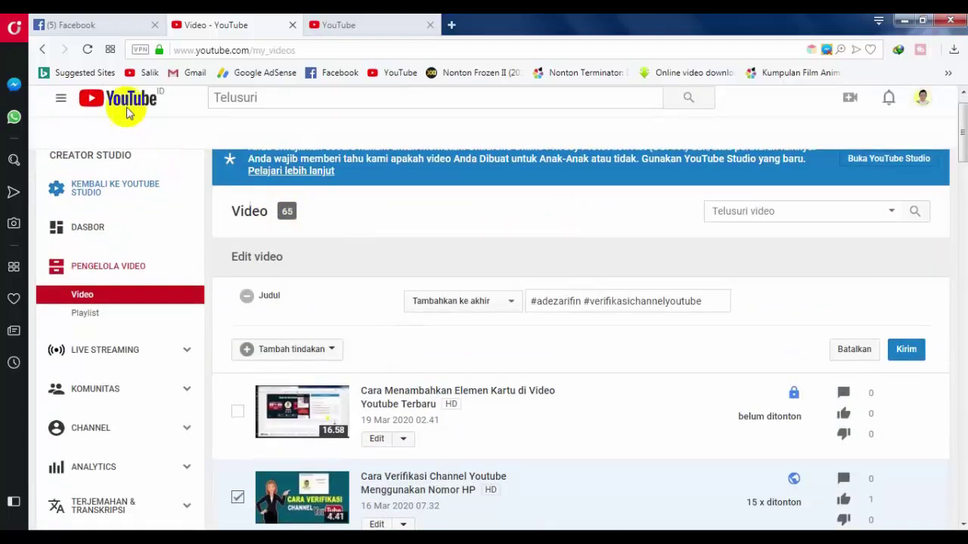
scroll(848, 310, "down", 2)
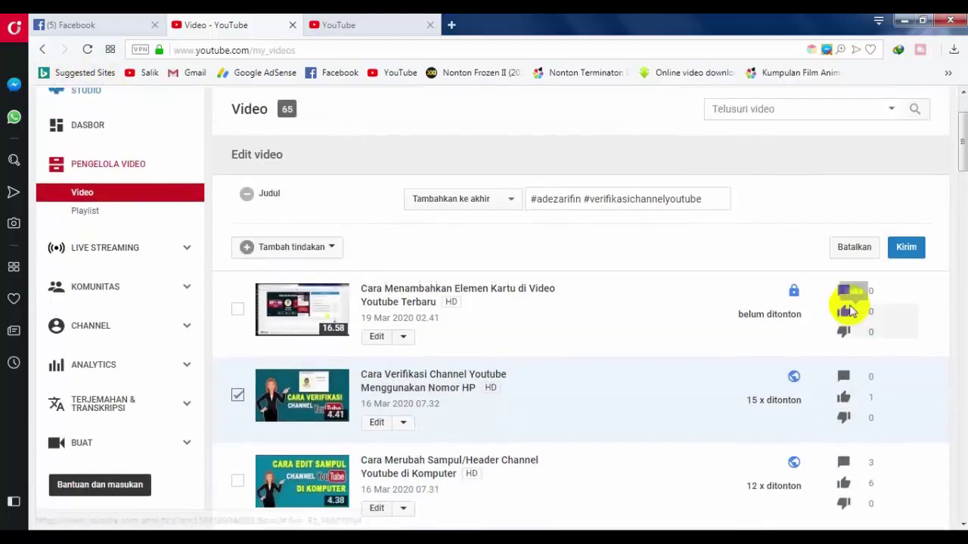
left_click(852, 247)
scroll(401, 233, "down", 1)
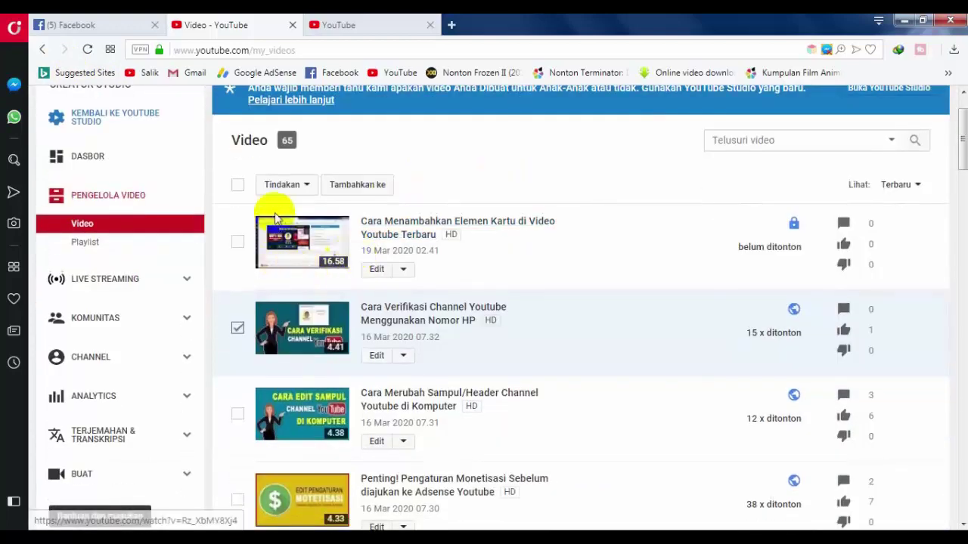
Start a bulk description edit for the selected video in "Tambahkan ke akhir" mode and paste the copied hashtags as its text.
left_click(307, 185)
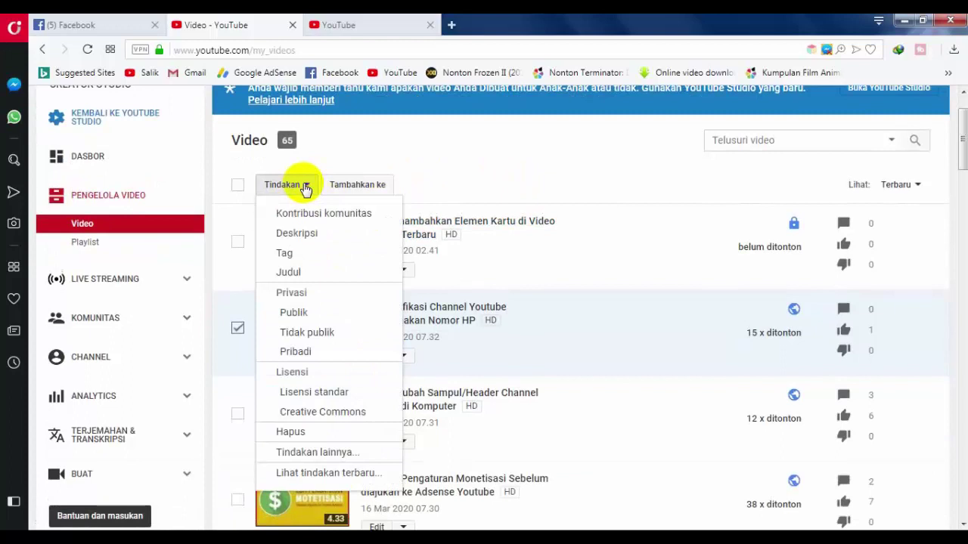
left_click(308, 236)
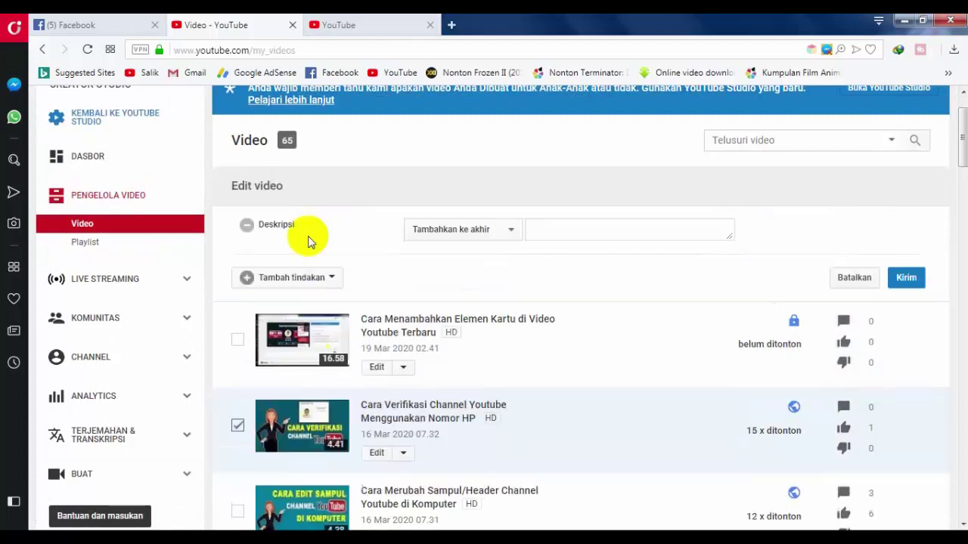
left_click(509, 232)
left_click(483, 251)
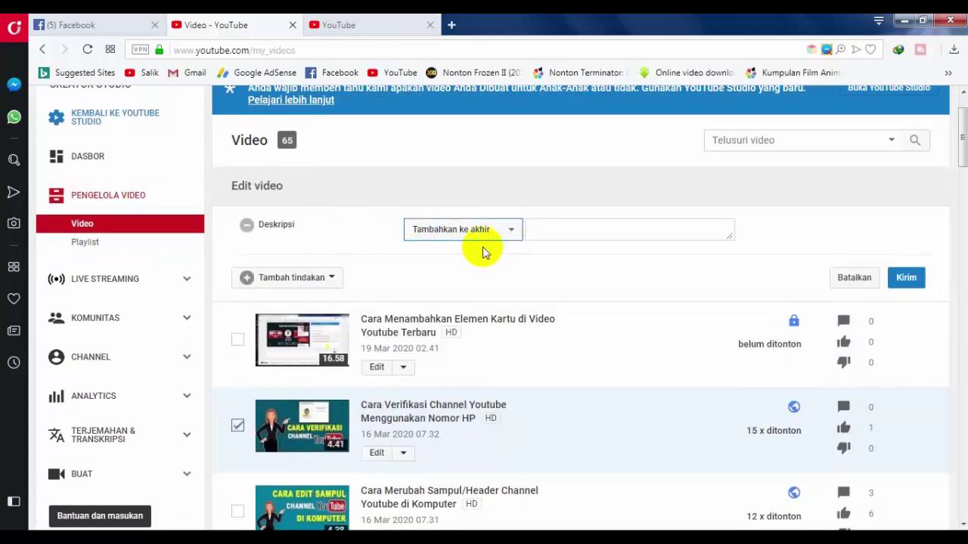
left_click(509, 236)
left_click(489, 252)
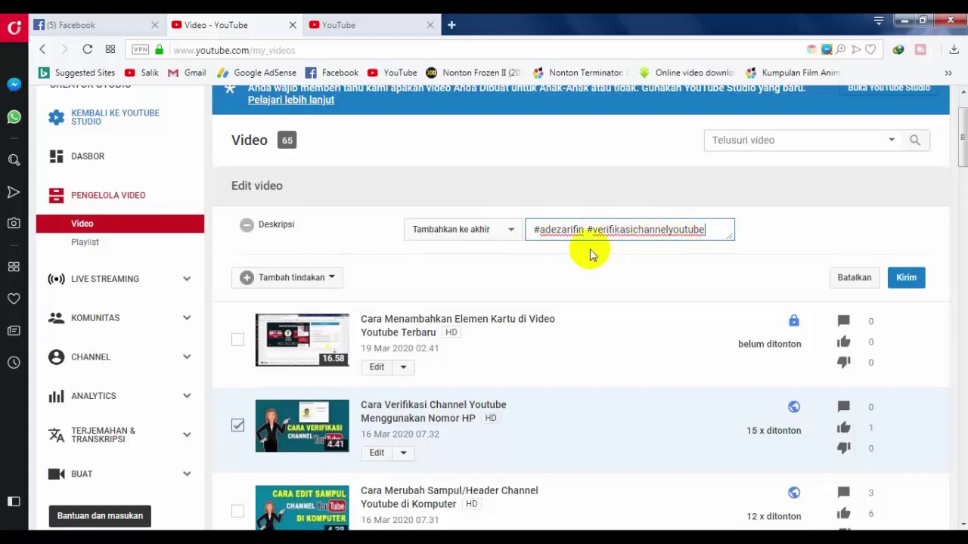
Submit the bulk description edit for the selected video, acknowledging that the update cannot be reverted or cancelled once started.
scroll(597, 261, "down", 1)
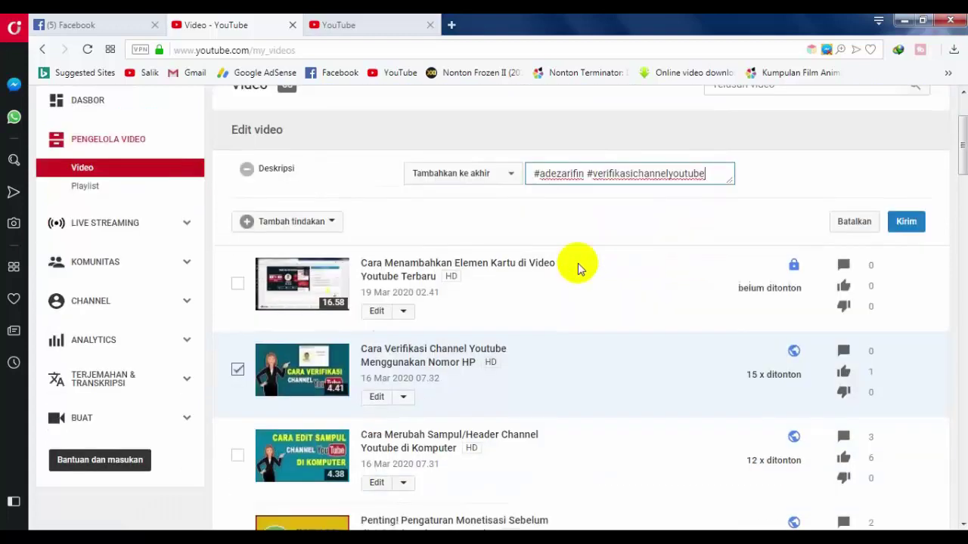
scroll(839, 224, "up", 2)
scroll(897, 319, "down", 2)
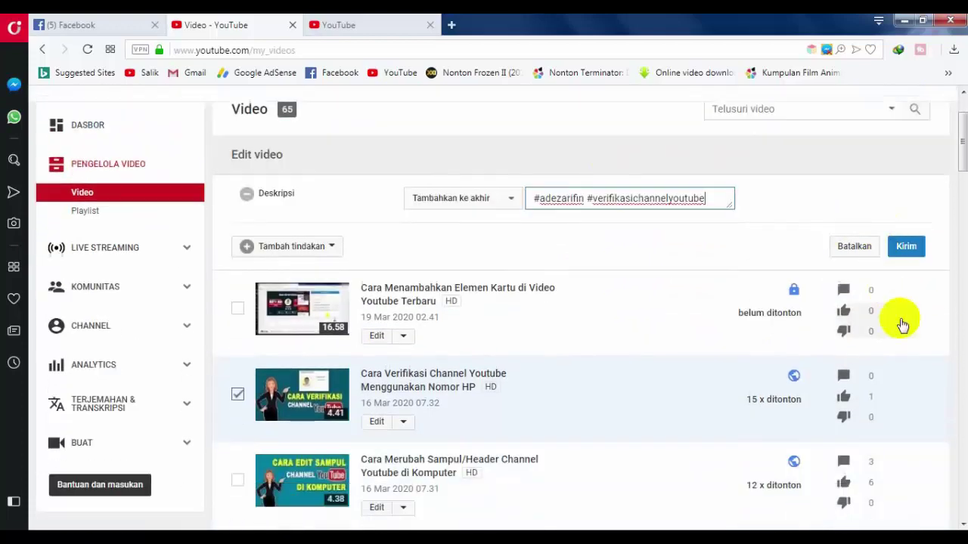
left_click(907, 249)
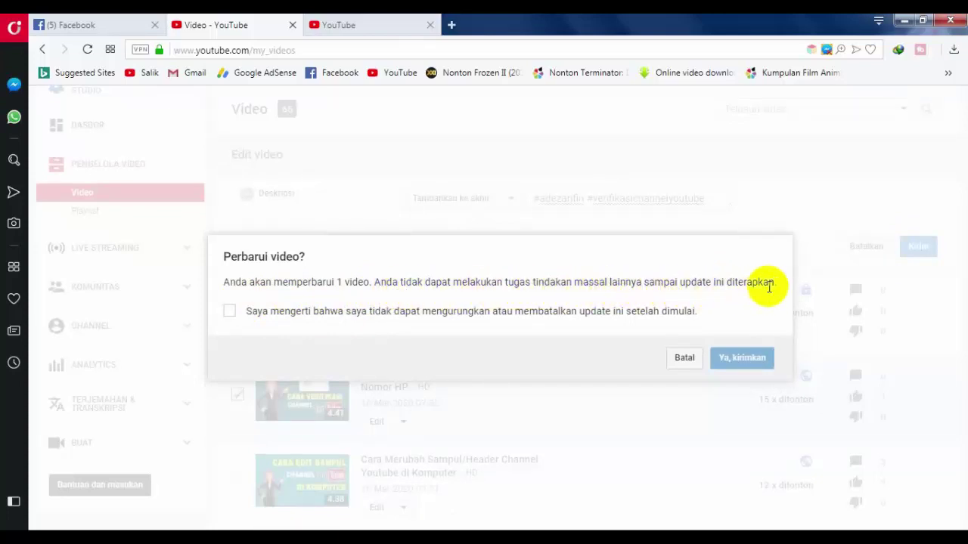
left_click(230, 311)
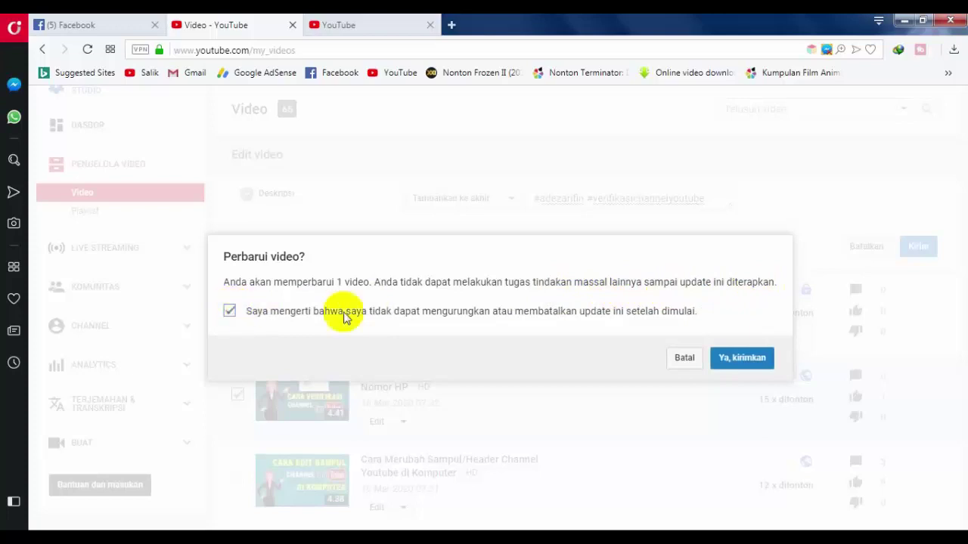
left_click(759, 361)
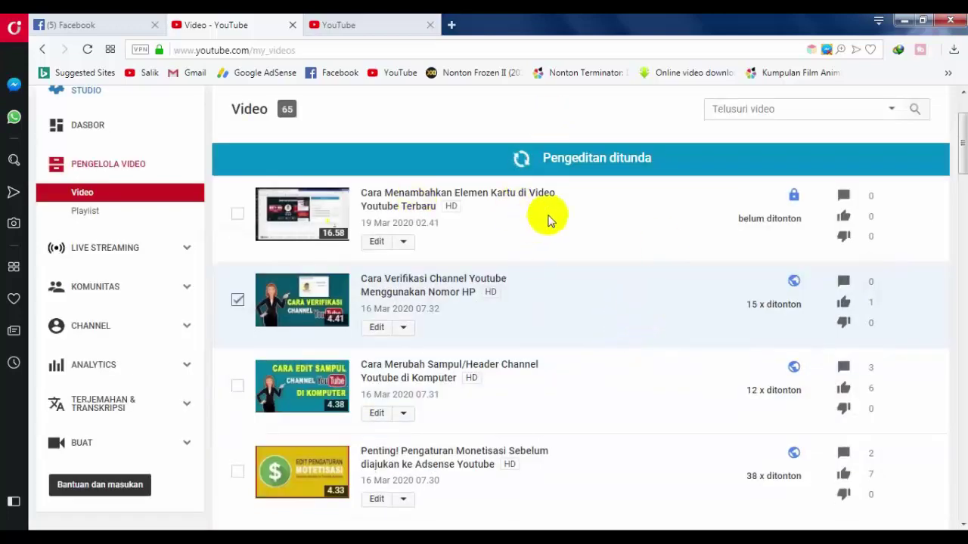
Open the edit page of "Cara Verifikasi Channel Youtube Menggunakan Nomor HP" from the video list in a new tab and close the old YouTube tab.
scroll(533, 270, "up", 2)
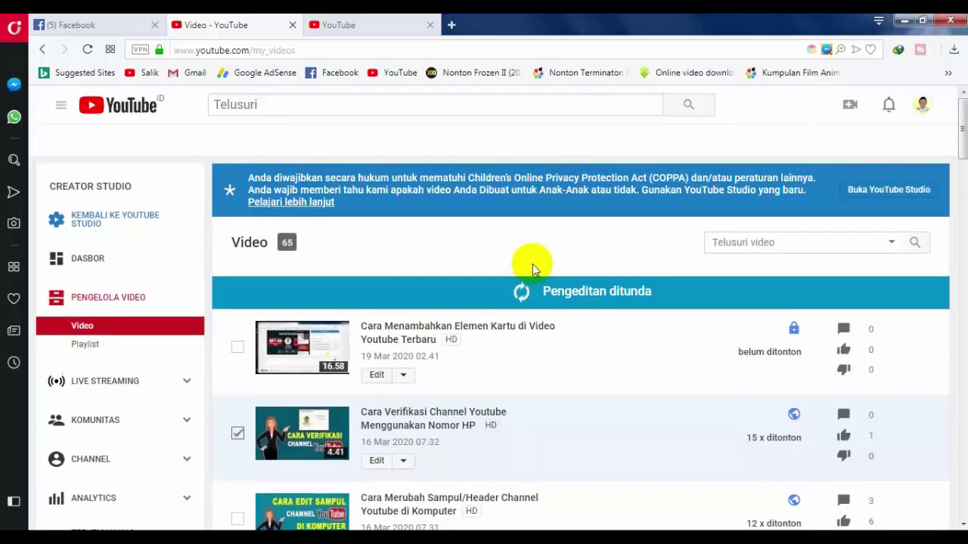
scroll(531, 270, "down", 3)
scroll(531, 270, "down", 1)
scroll(529, 270, "up", 4)
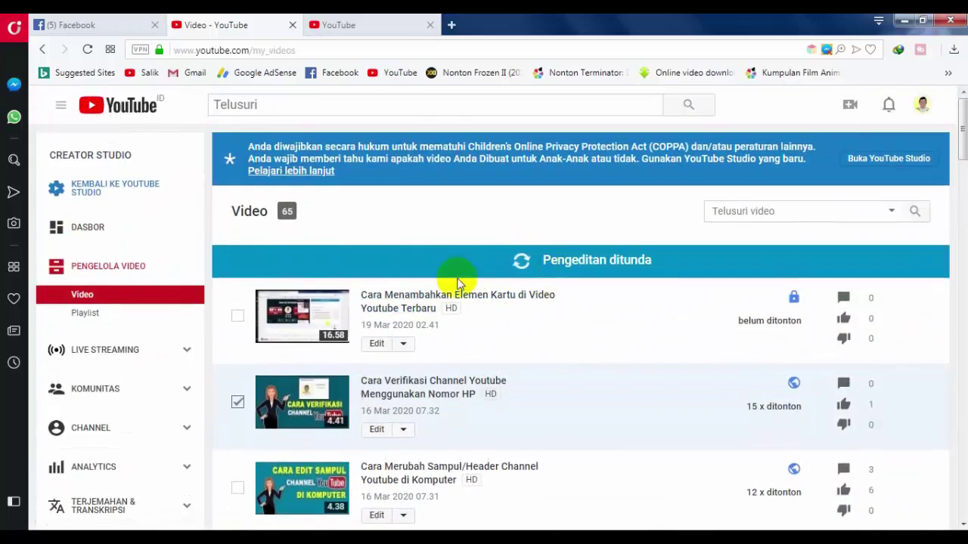
scroll(217, 312, "down", 3)
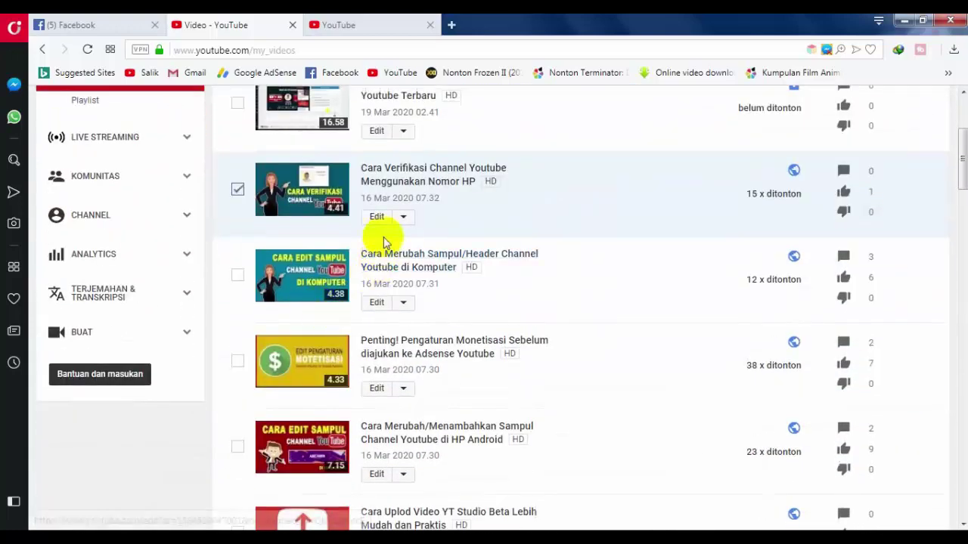
scroll(614, 287, "up", 2)
scroll(613, 288, "up", 1)
scroll(454, 280, "down", 3)
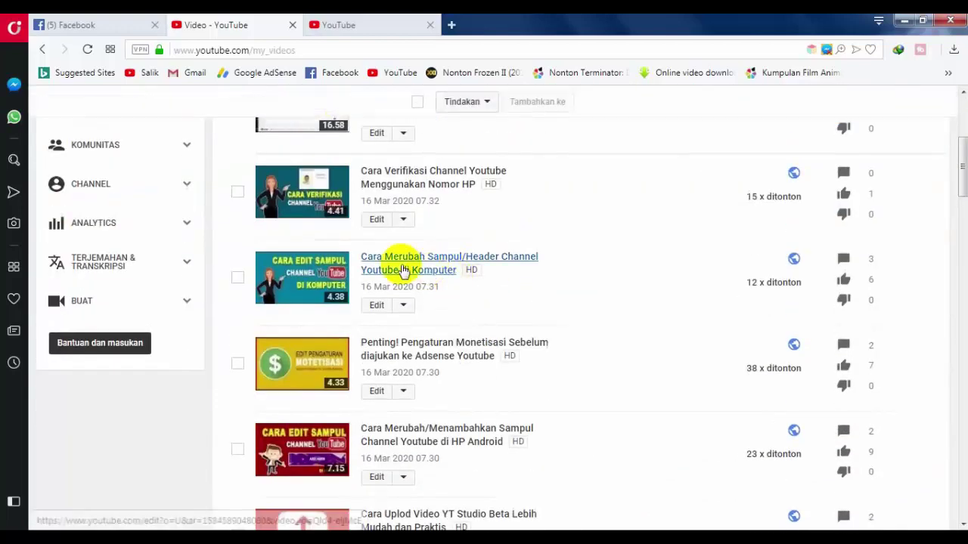
right_click(382, 224)
left_click(410, 231)
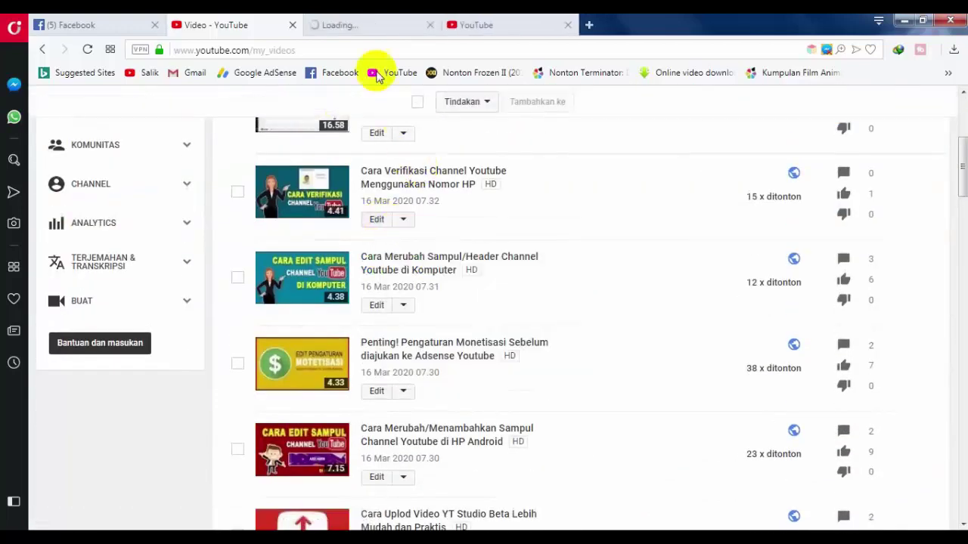
left_click(362, 34)
left_click(568, 25)
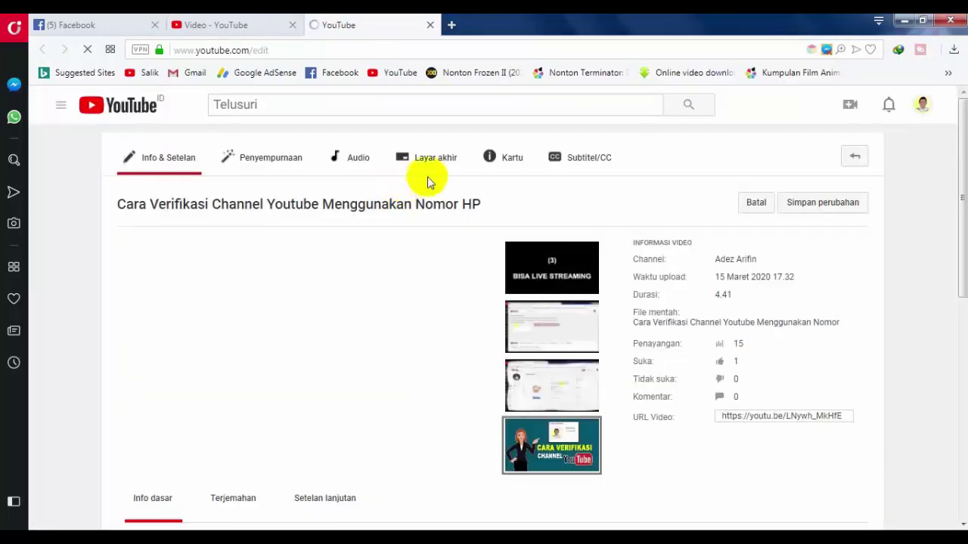
Delete the duplicate pair of hashtags at the end of the description and put a blank line above the remaining pair.
scroll(409, 261, "down", 4)
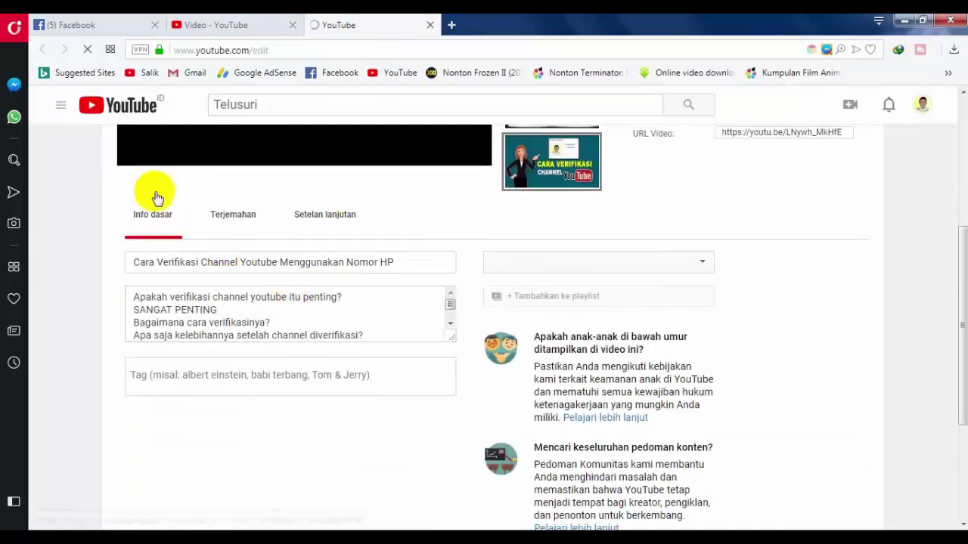
scroll(460, 275, "down", 2)
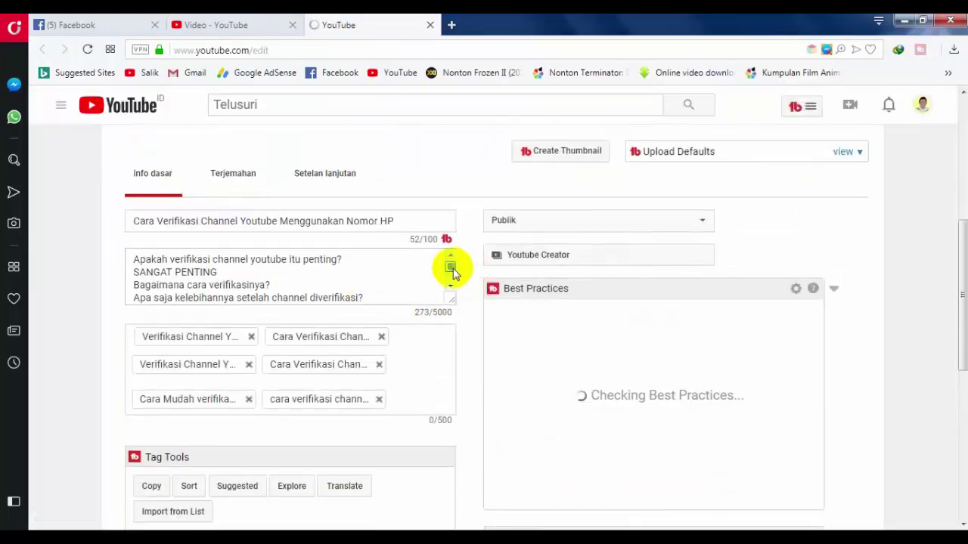
left_click_drag(449, 266, 453, 279)
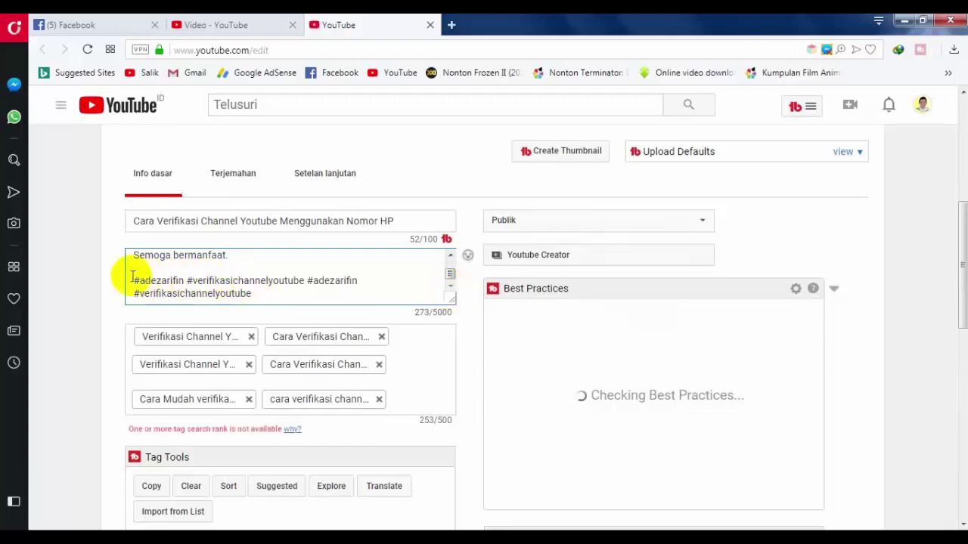
left_click_drag(131, 279, 298, 281)
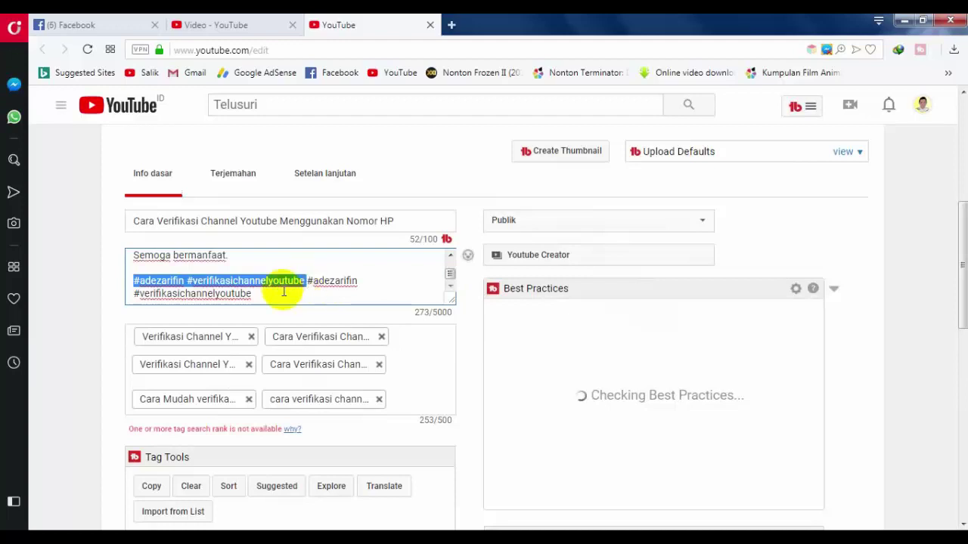
left_click_drag(259, 295, 134, 296)
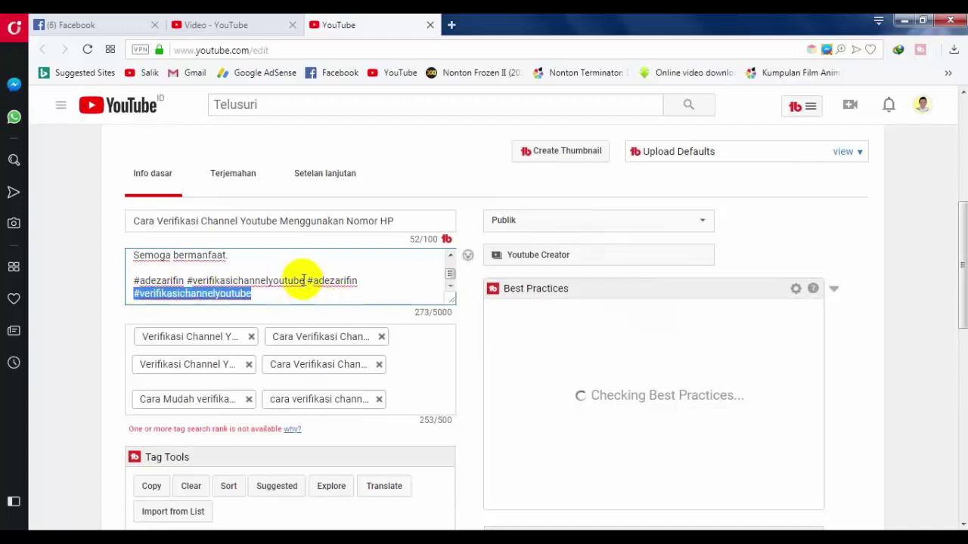
left_click_drag(303, 280, 132, 269)
key("BackSpace")
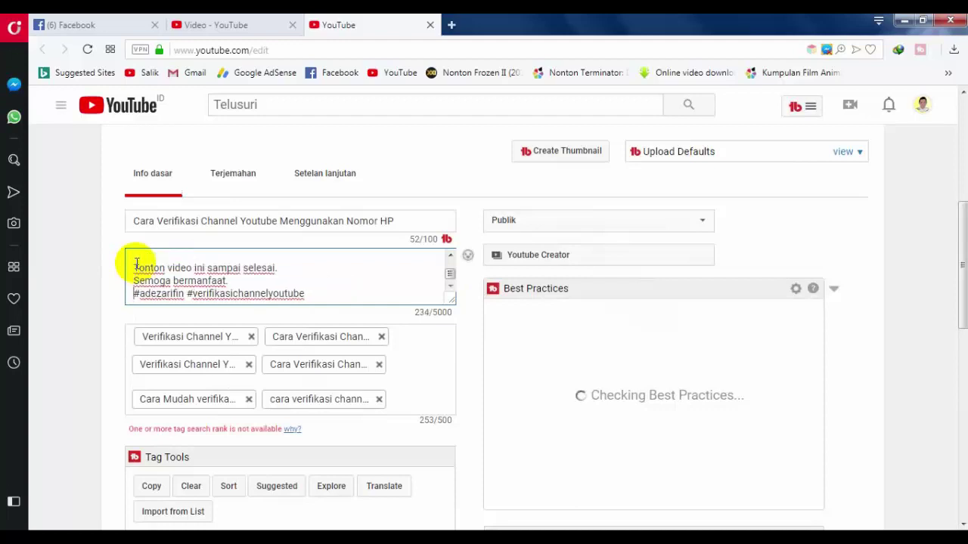
key("Return")
scroll(346, 292, "up", 3)
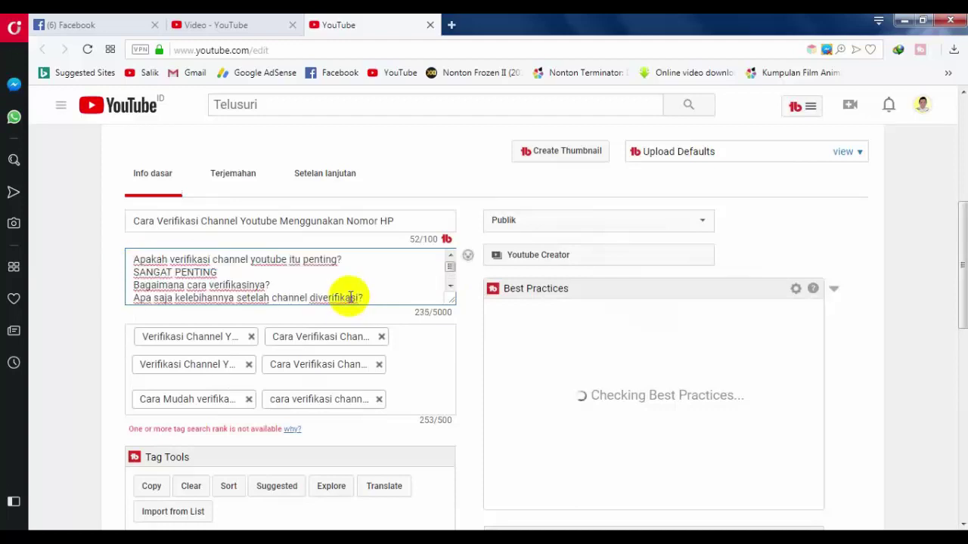
scroll(350, 296, "down", 3)
scroll(360, 252, "up", 3)
scroll(361, 253, "down", 3)
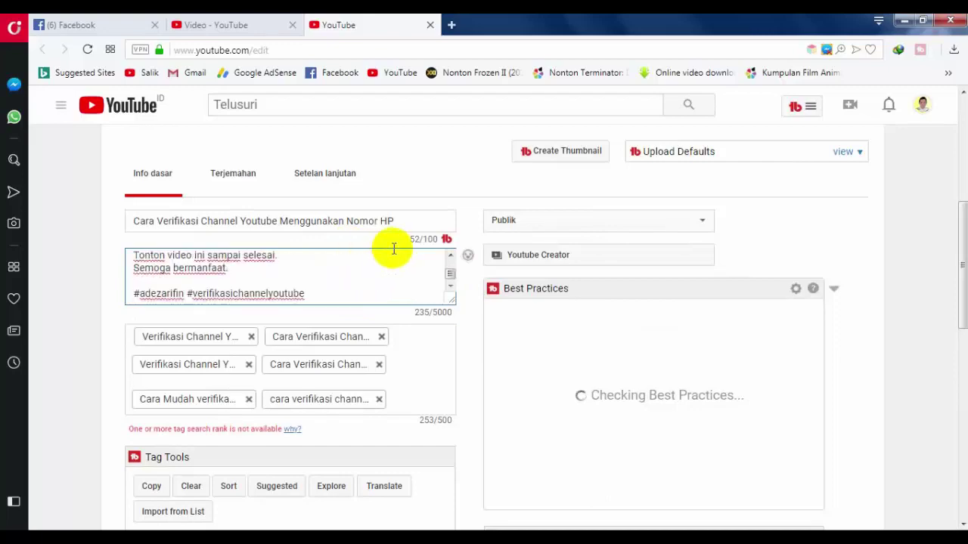
Review the title and description of the video and save the changes.
left_click(409, 220)
scroll(407, 223, "up", 2)
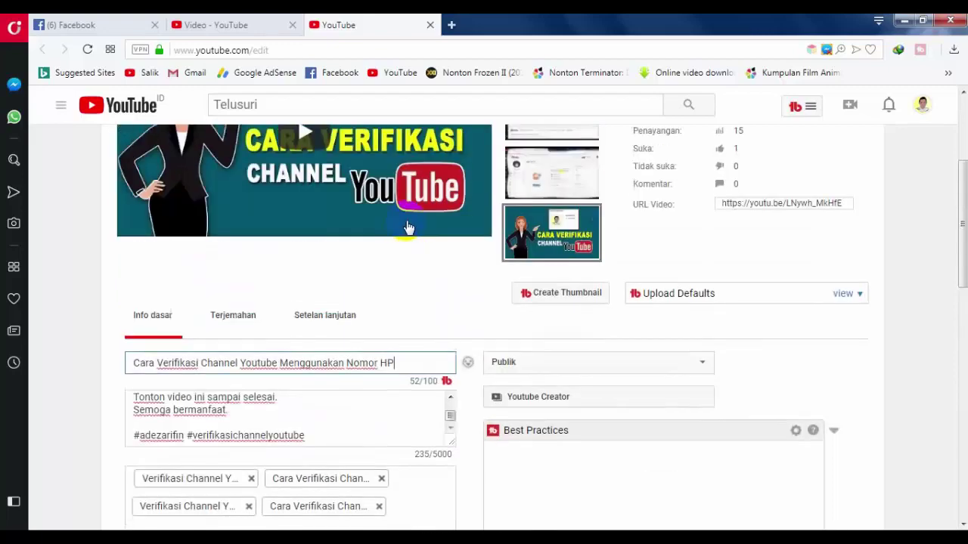
scroll(404, 226, "down", 2)
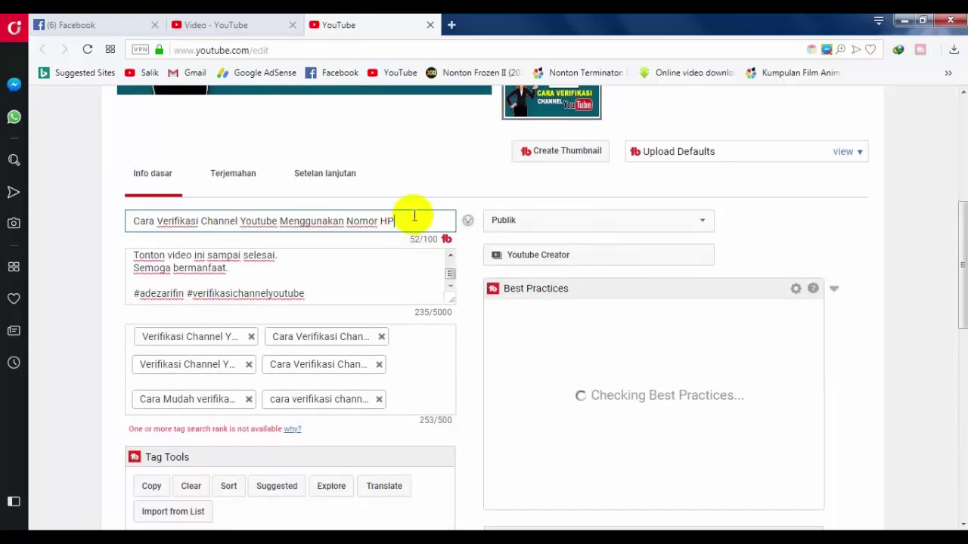
scroll(438, 244, "up", 3)
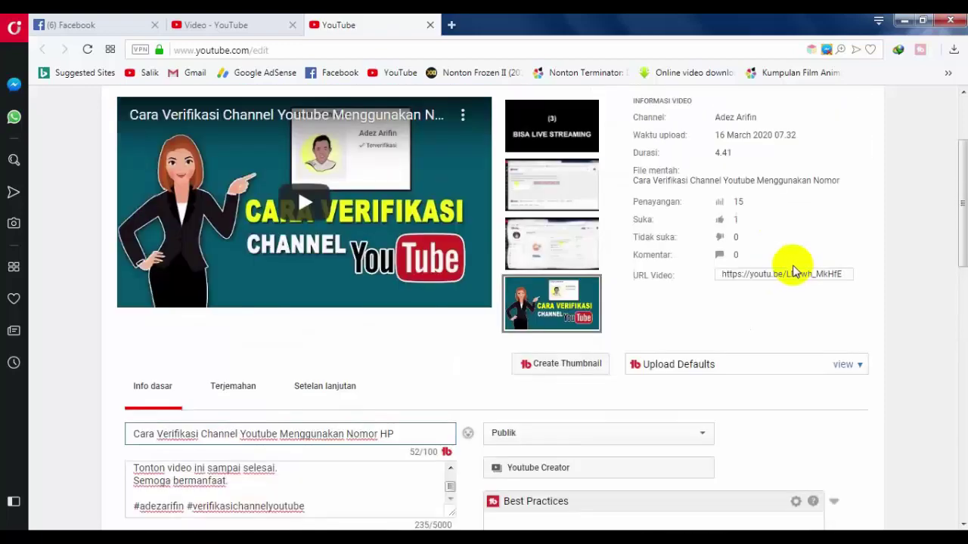
scroll(294, 339, "down", 2)
scroll(352, 345, "up", 3)
scroll(734, 288, "up", 5)
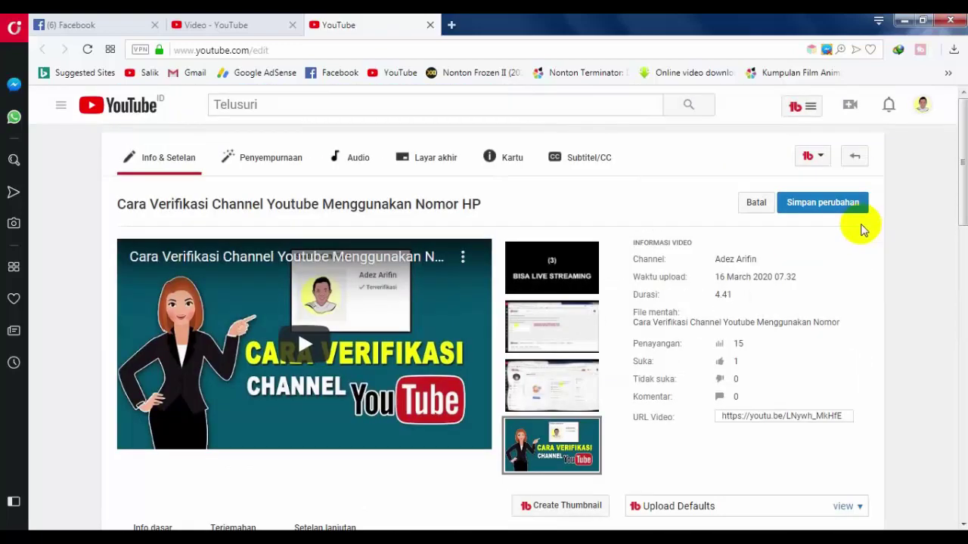
left_click(824, 214)
Reopen the edit page of "Cara Verifikasi Channel Youtube Menggunakan Nomor HP" from the video list in a new tab and close the unneeded edit tabs.
left_click(222, 27)
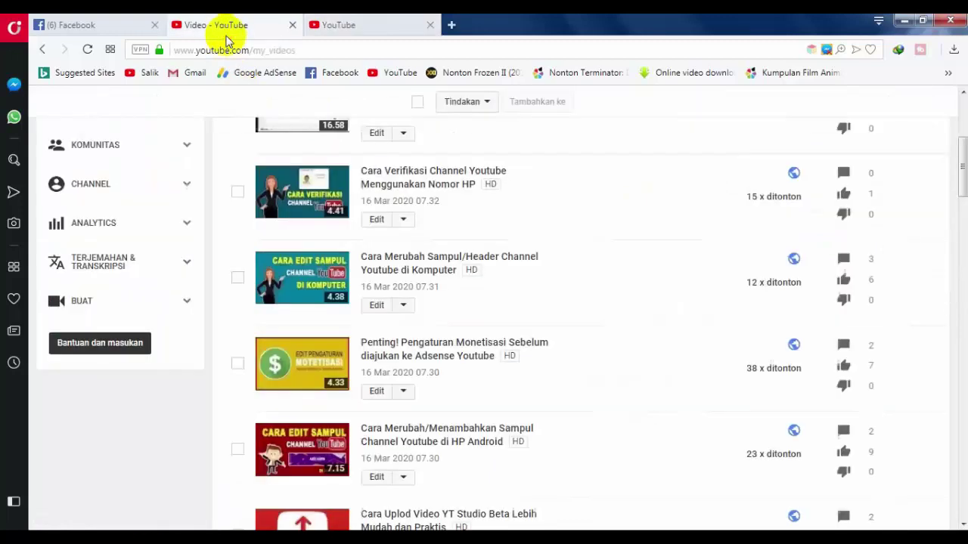
scroll(393, 257, "down", 2)
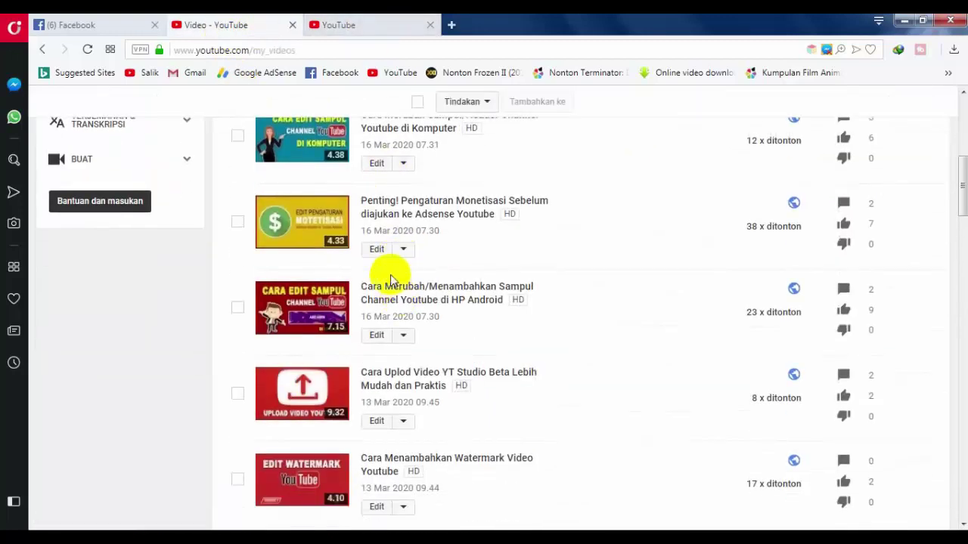
scroll(404, 237, "up", 2)
scroll(371, 277, "down", 1)
right_click(379, 237)
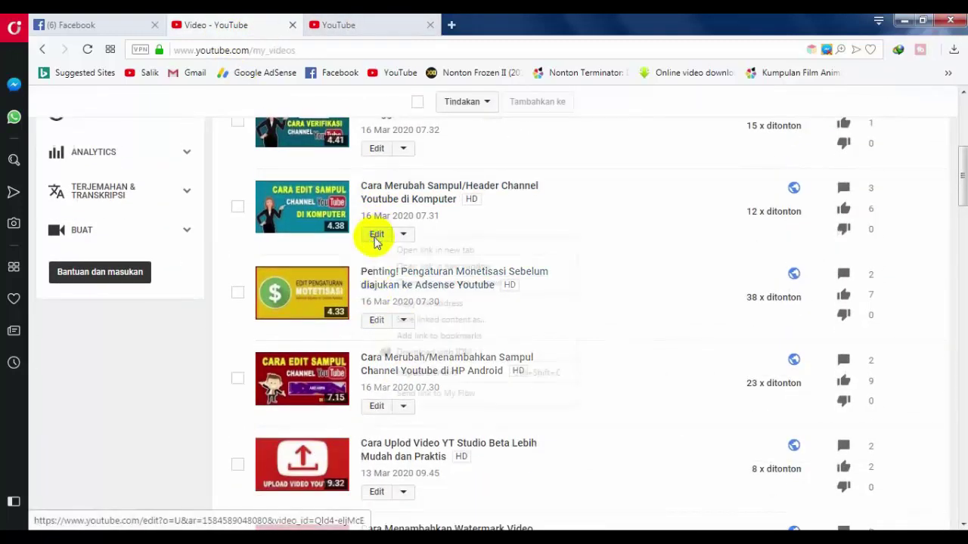
left_click(420, 249)
scroll(420, 249, "up", 2)
scroll(416, 242, "down", 1)
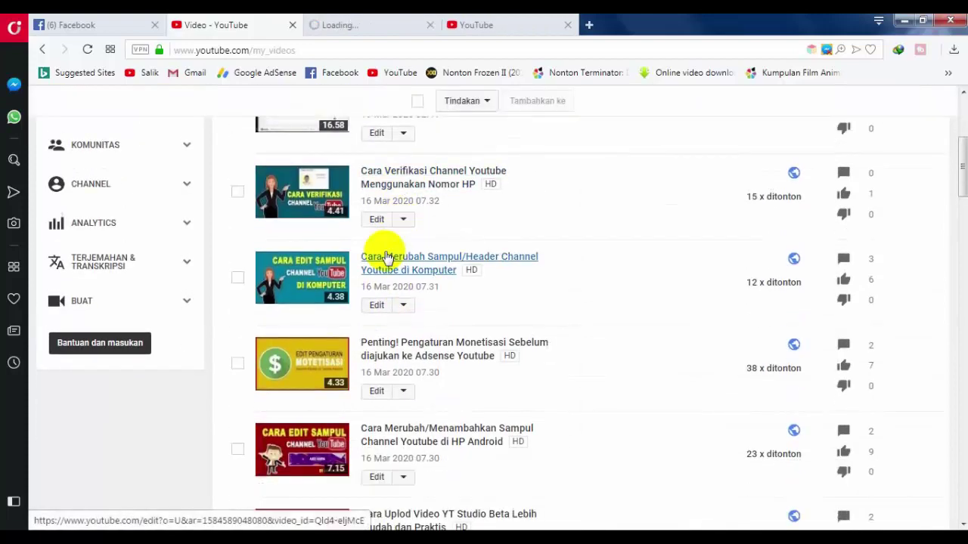
right_click(378, 218)
left_click(398, 228)
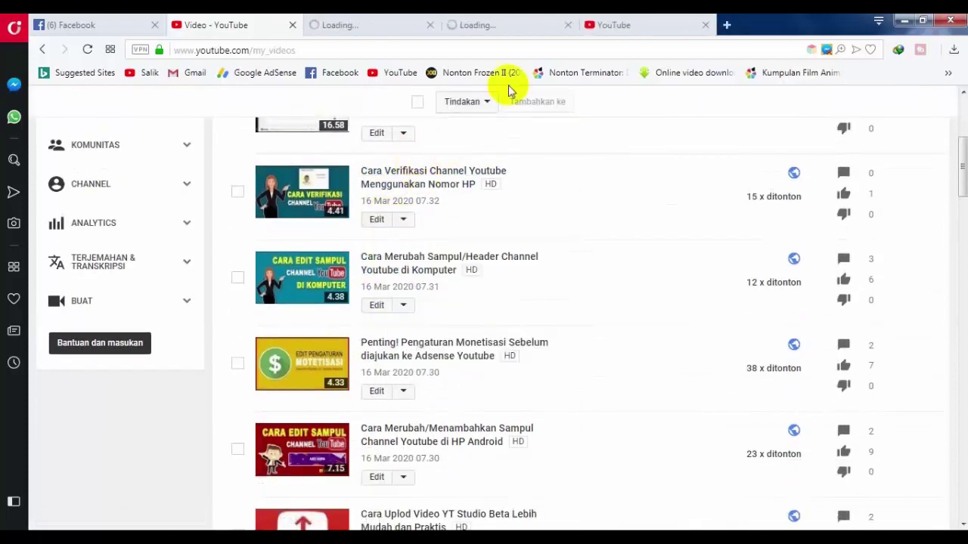
left_click(430, 25)
left_click(496, 28)
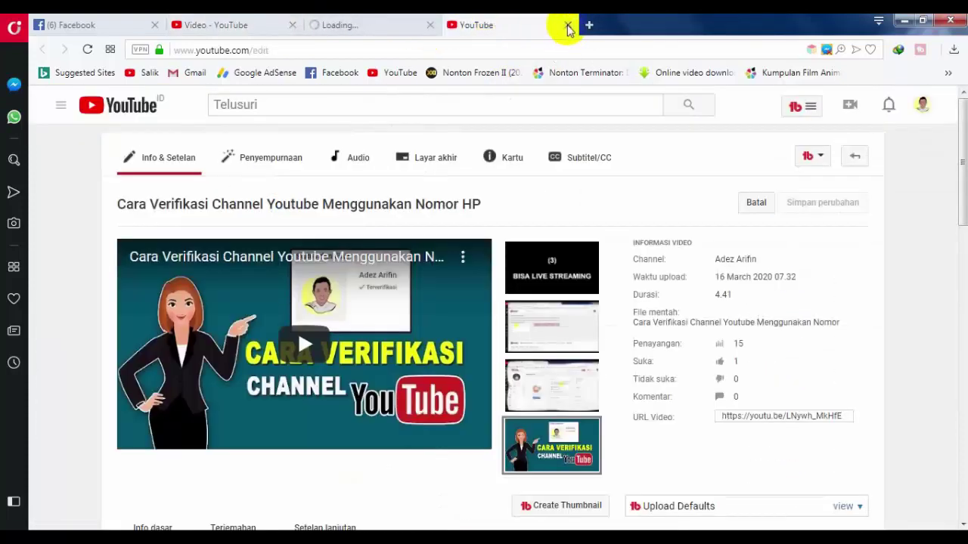
left_click(567, 26)
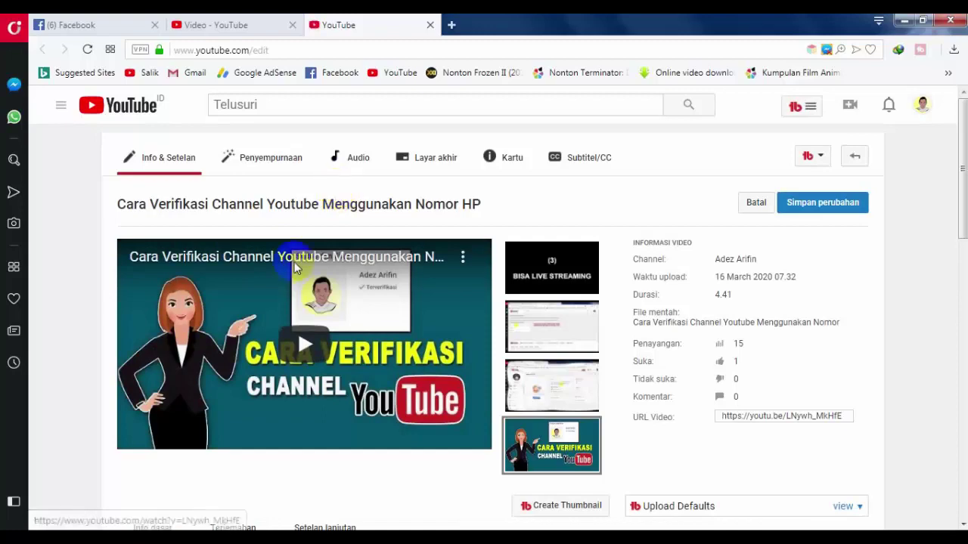
Open the video's watch page from its title on the edit page.
scroll(340, 196, "down", 2)
scroll(299, 212, "up", 2)
left_click(299, 211)
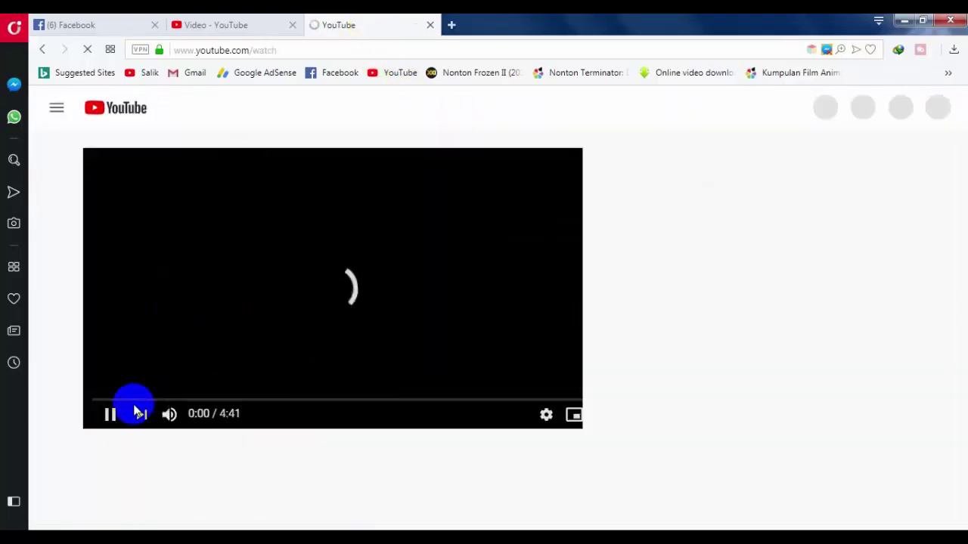
Pause the video and open the search results for the first hashtag above its title.
left_click(108, 417)
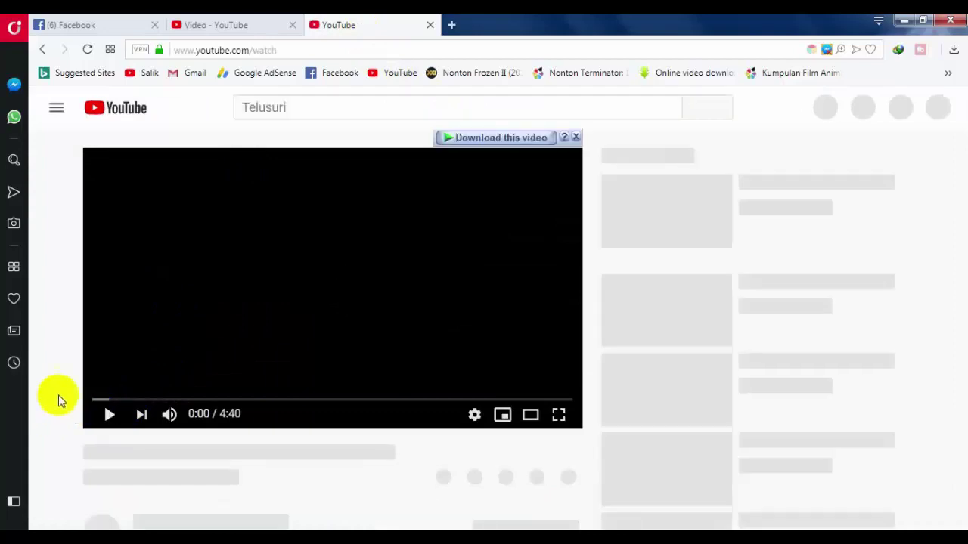
left_click(232, 364)
scroll(183, 378, "down", 2)
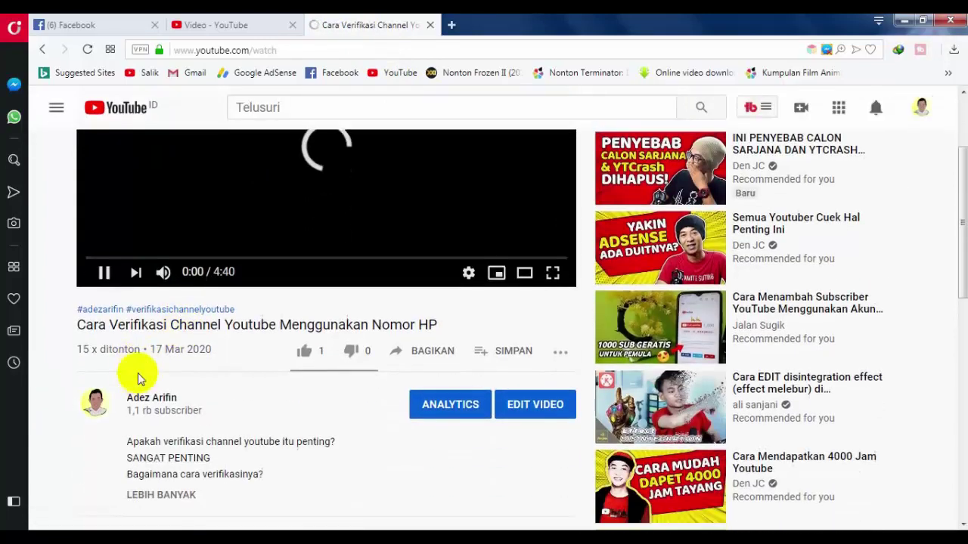
left_click(104, 273)
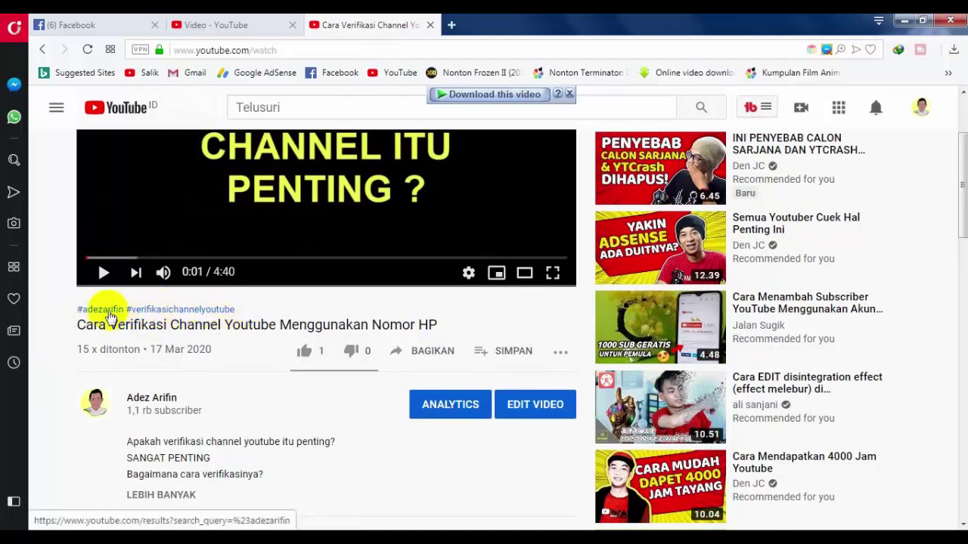
left_click(107, 312)
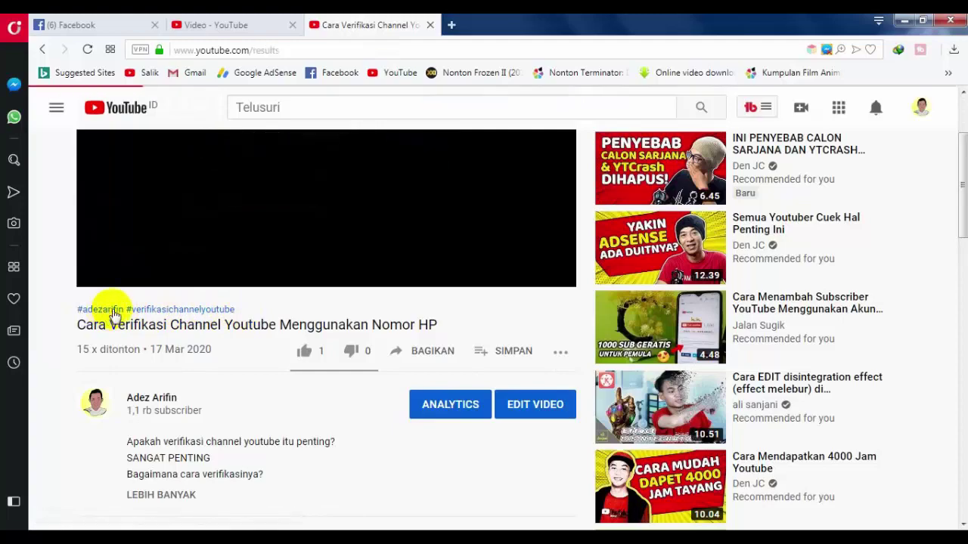
Look through the search results of the first hashtag and return to the video's watch page.
scroll(616, 238, "down", 20)
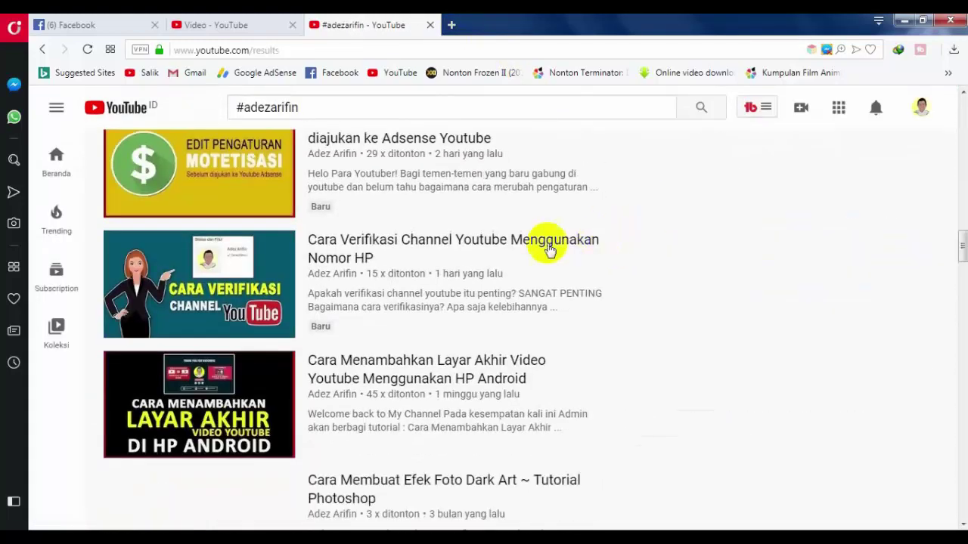
scroll(147, 113, "down", 10)
left_click(43, 49)
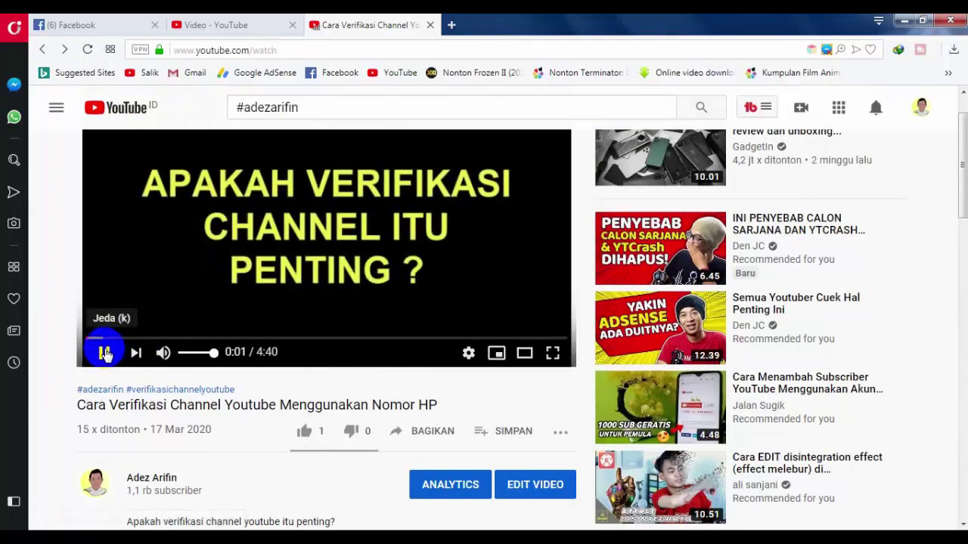
Open the search results for #verifikasichannelyoutube from the watch page and look through the listed videos.
left_click(192, 392)
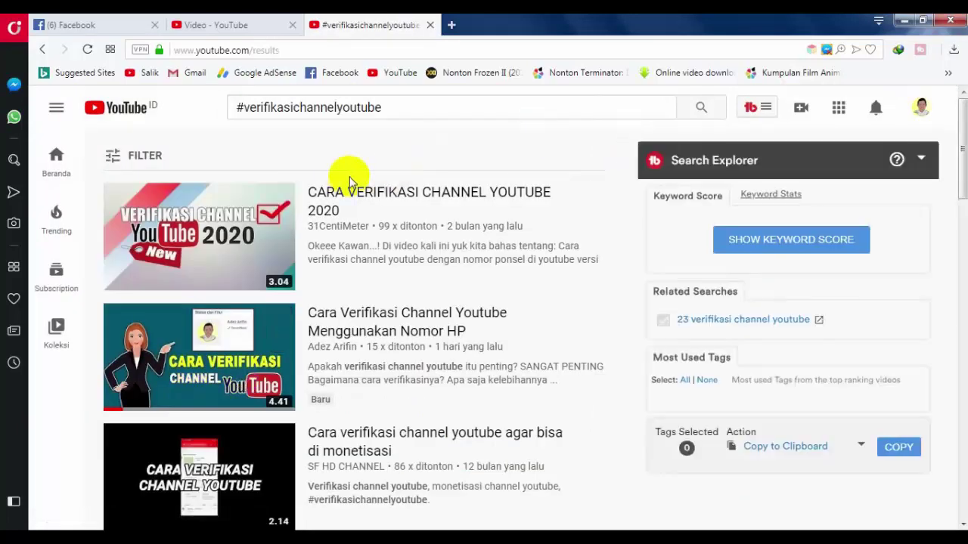
left_click_drag(245, 108, 456, 107)
scroll(411, 184, "down", 4)
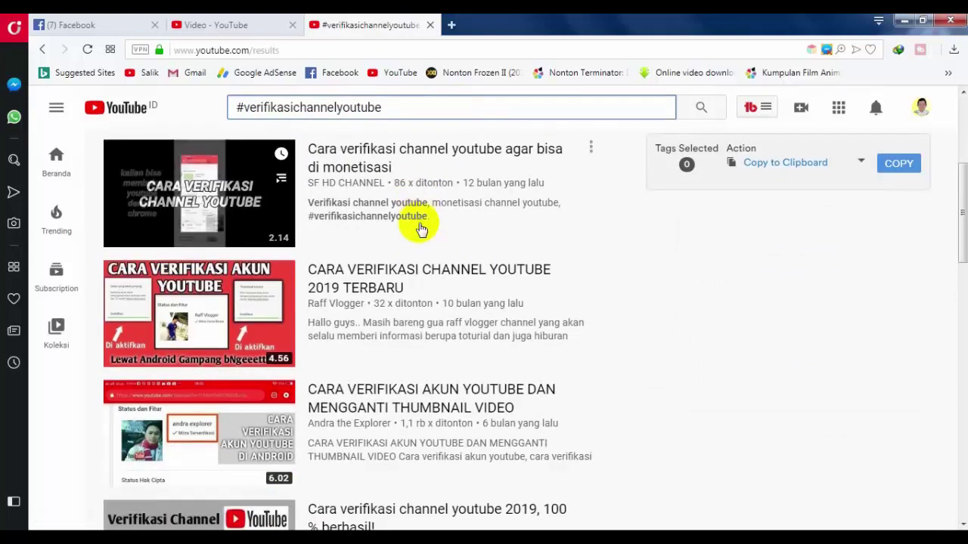
scroll(421, 222, "up", 3)
scroll(420, 230, "down", 4)
scroll(421, 230, "down", 14)
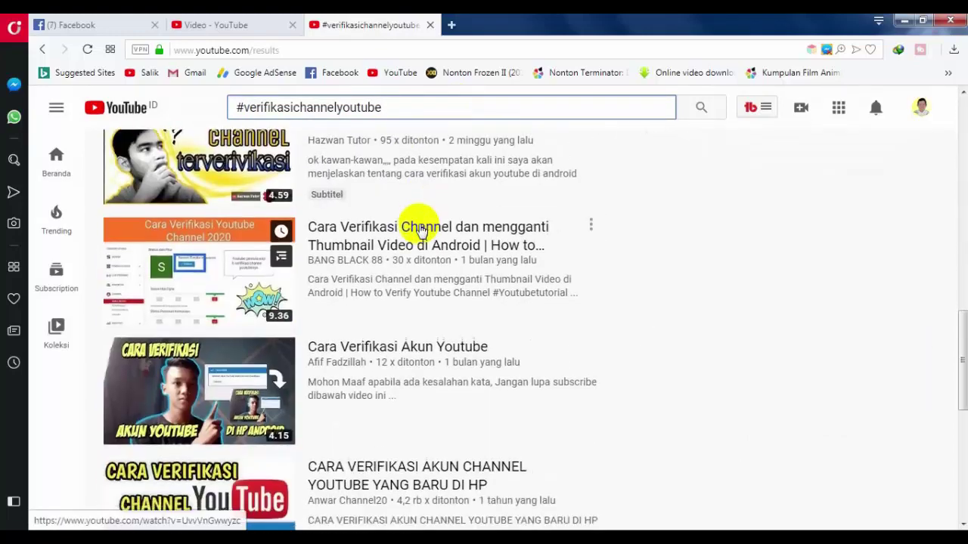
scroll(416, 227, "up", 18)
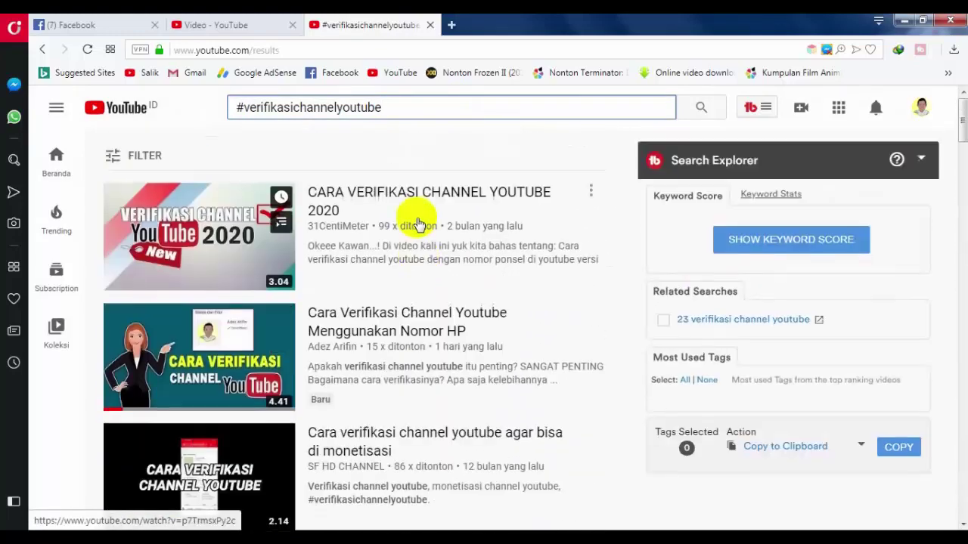
scroll(424, 160, "down", 8)
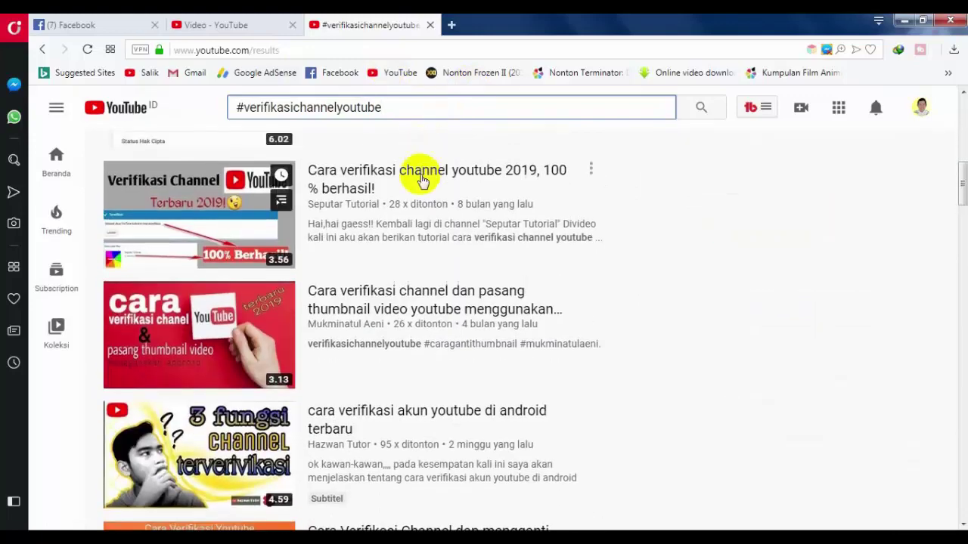
scroll(423, 182, "up", 8)
scroll(421, 176, "down", 15)
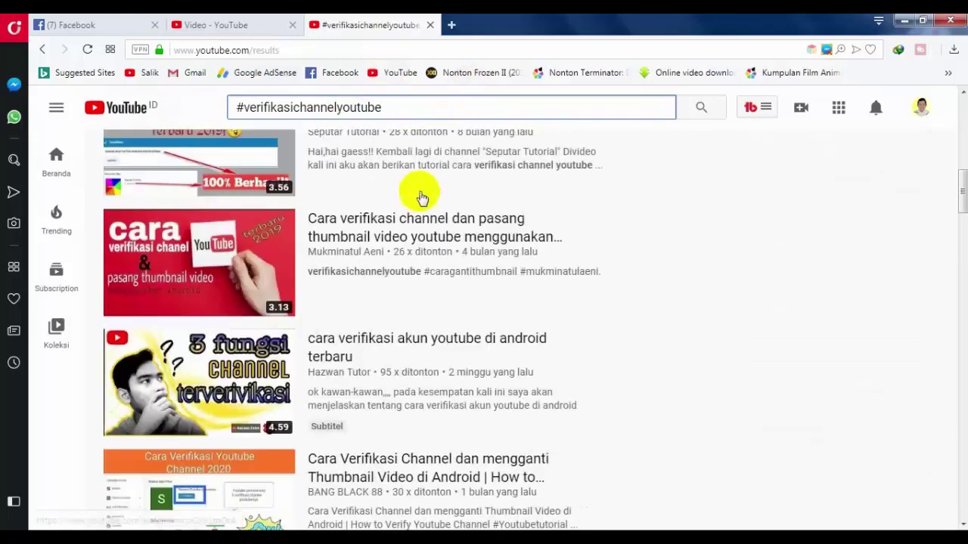
scroll(421, 197, "up", 8)
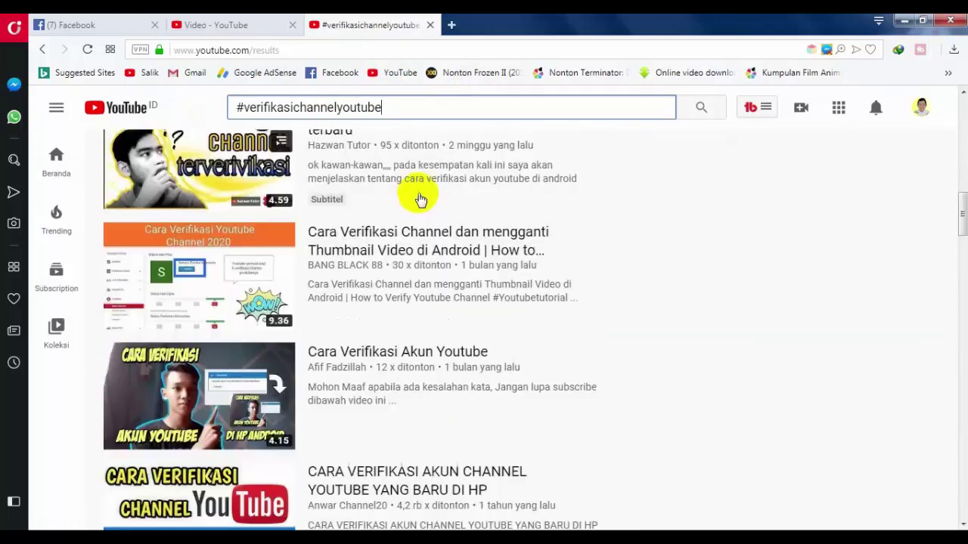
Close the hashtag search results and look through the channel's uploads in the video list.
left_click(430, 26)
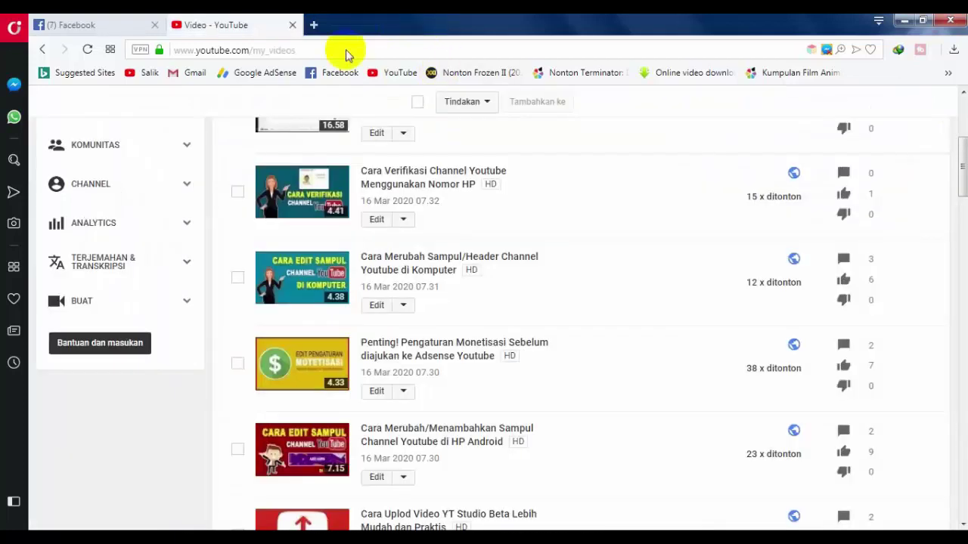
scroll(482, 268, "up", 2)
scroll(482, 268, "down", 3)
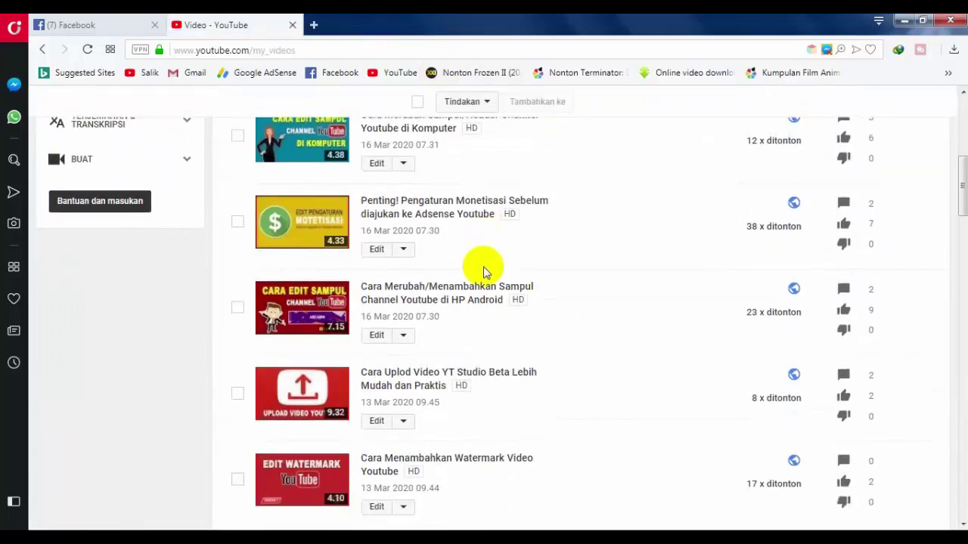
scroll(484, 272, "up", 1)
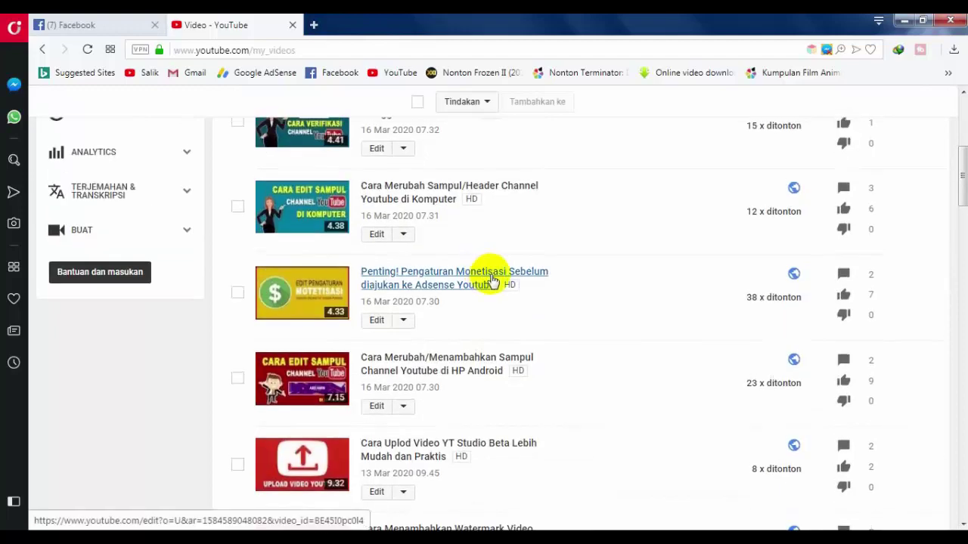
scroll(486, 276, "up", 1)
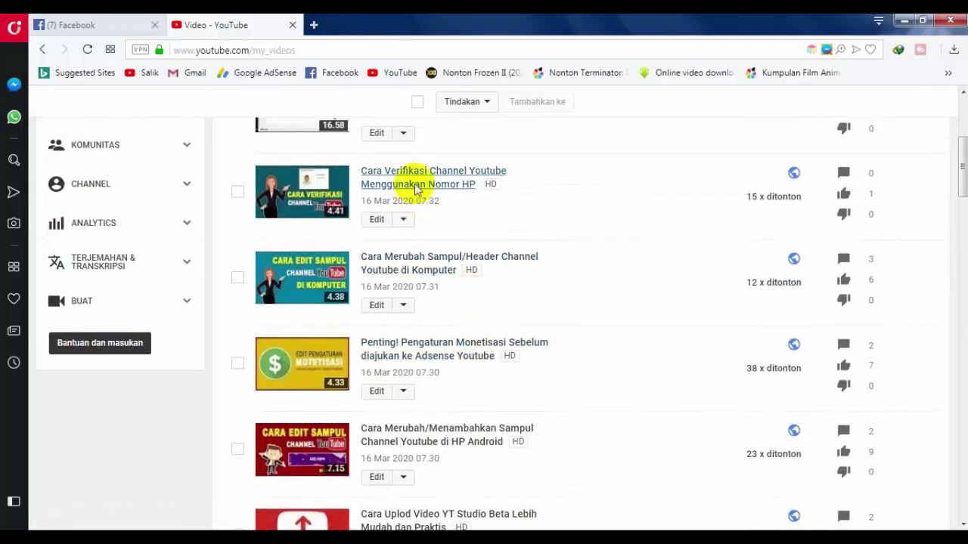
scroll(432, 255, "down", 5)
scroll(434, 270, "down", 9)
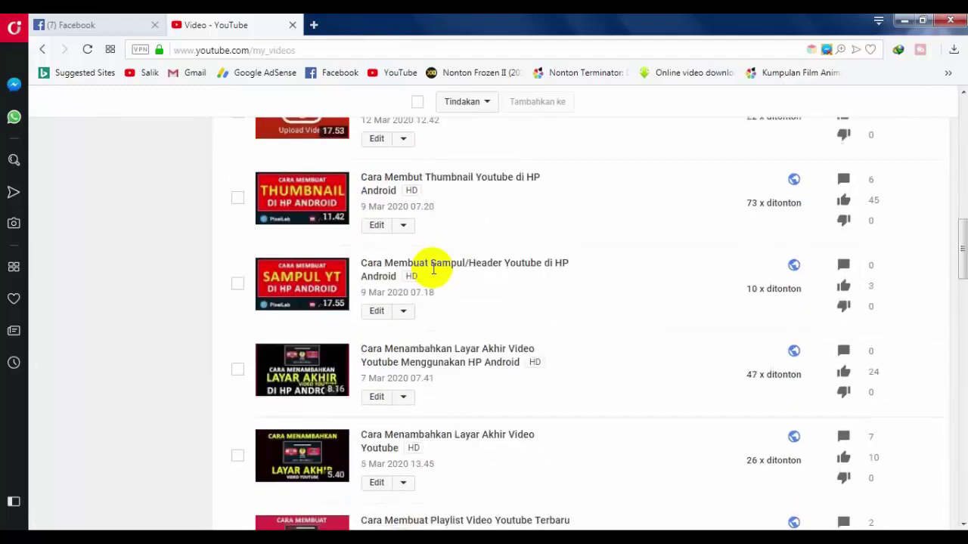
scroll(426, 320, "up", 4)
scroll(425, 319, "up", 8)
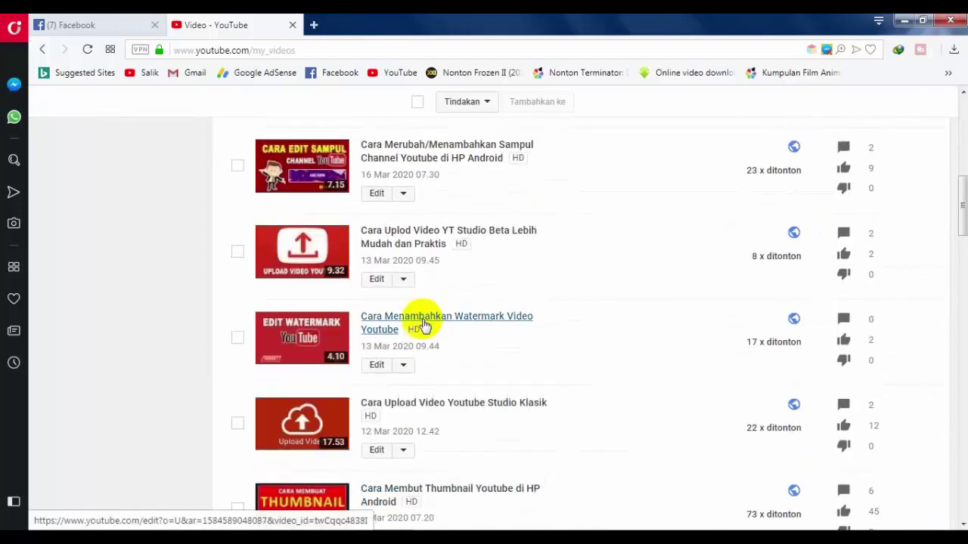
scroll(424, 323, "down", 7)
scroll(424, 321, "down", 4)
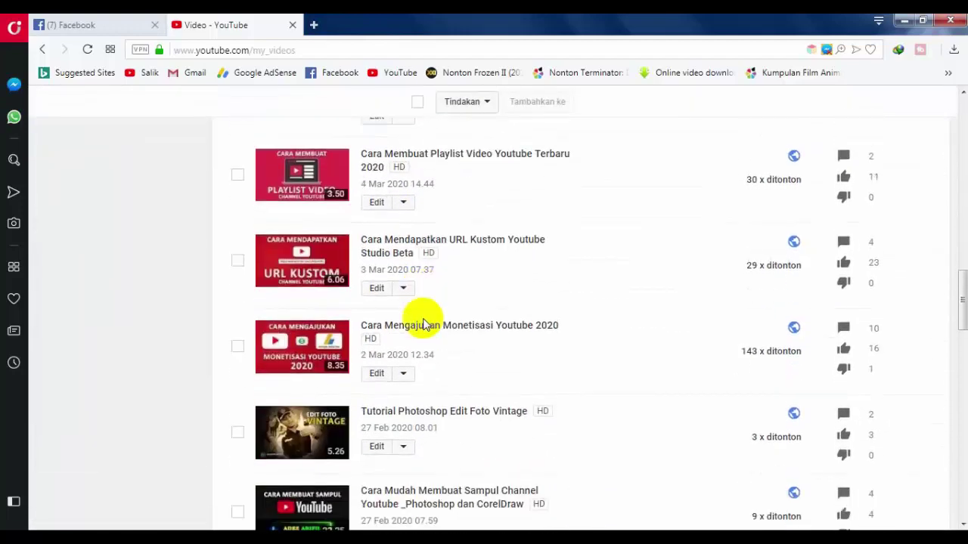
scroll(425, 325, "down", 7)
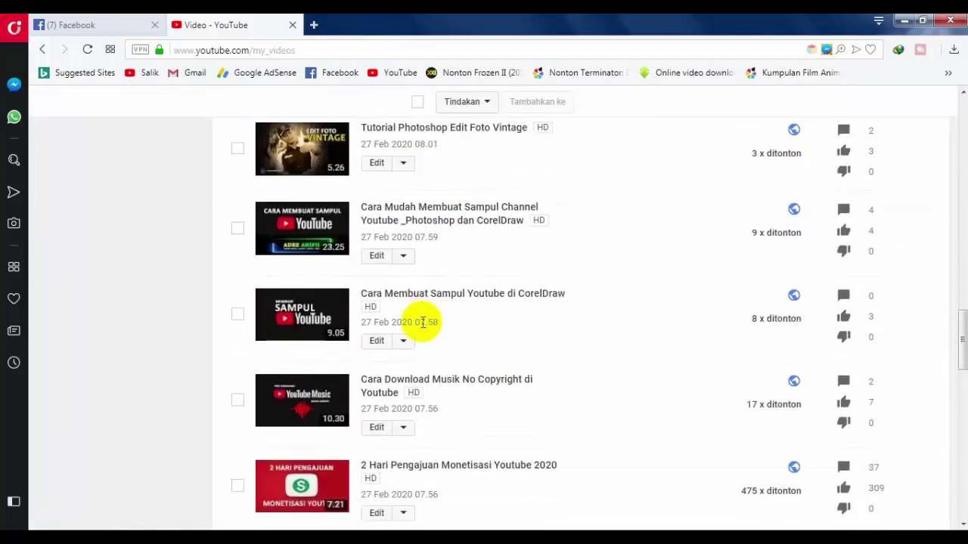
scroll(421, 331, "down", 5)
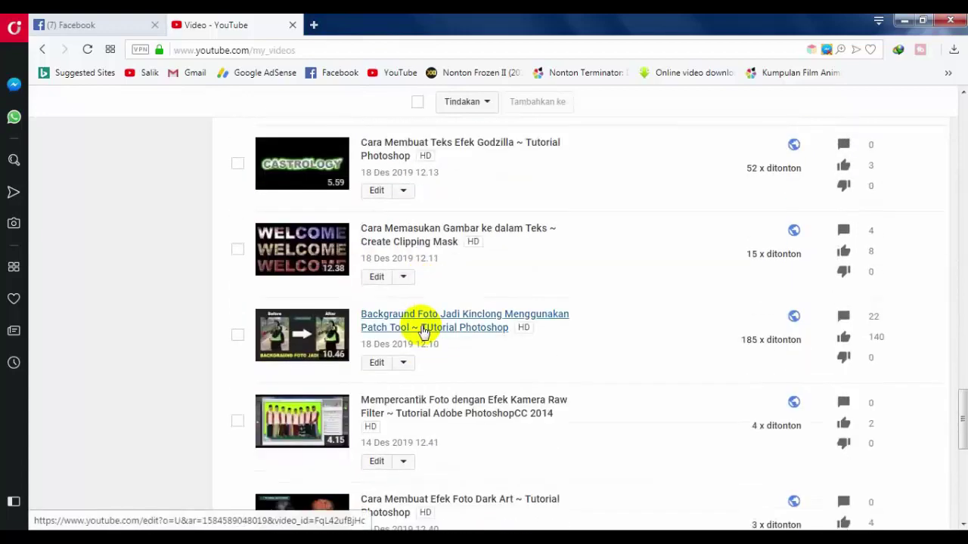
scroll(423, 333, "up", 6)
scroll(423, 333, "up", 6)
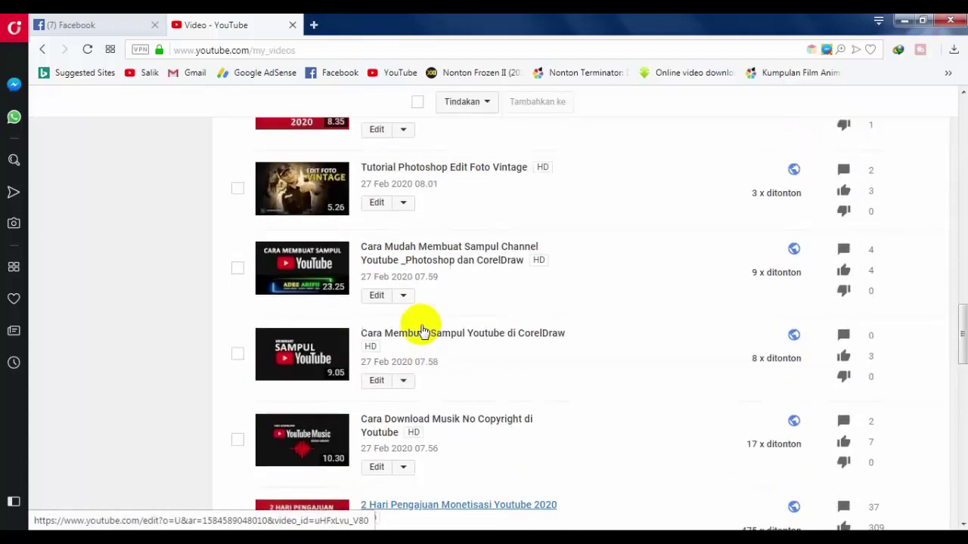
scroll(424, 330, "up", 1)
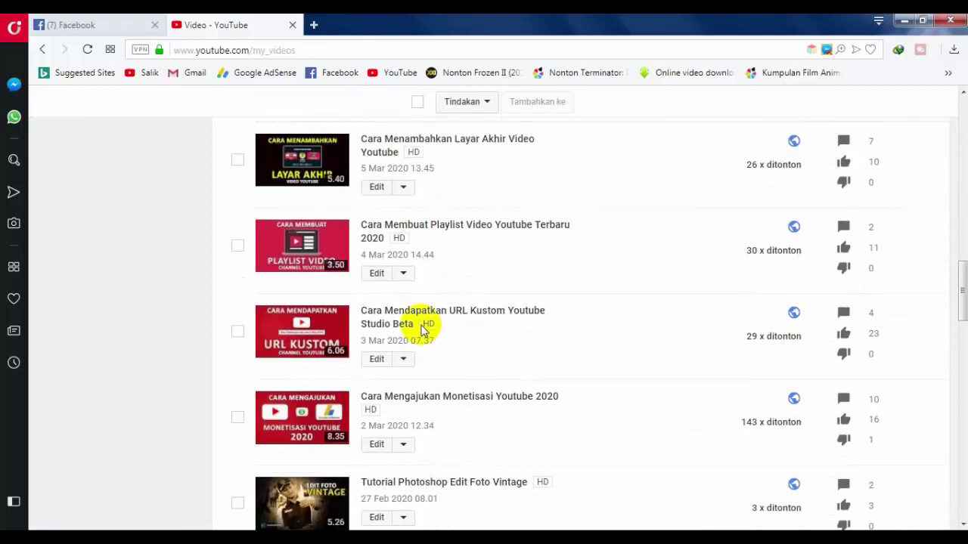
scroll(492, 296, "up", 4)
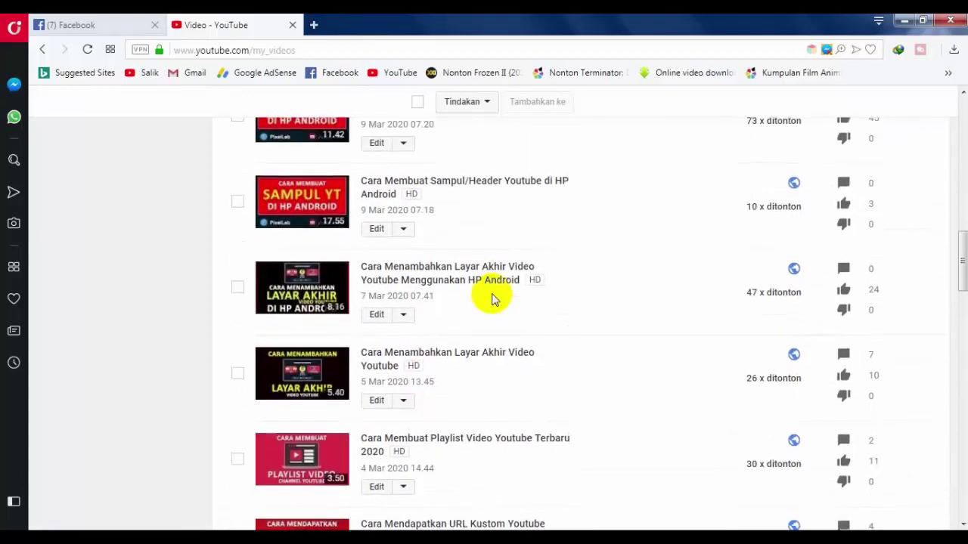
scroll(492, 297, "up", 4)
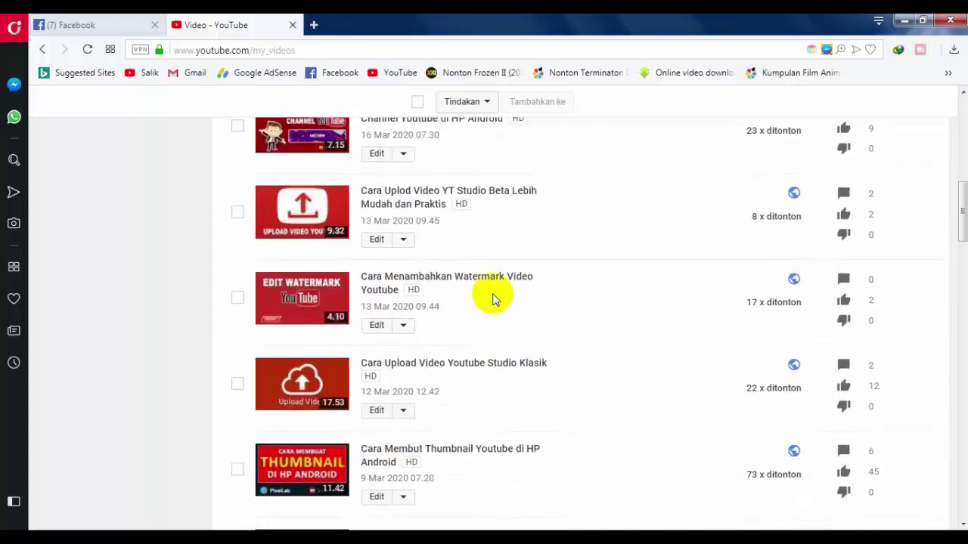
scroll(492, 299, "up", 2)
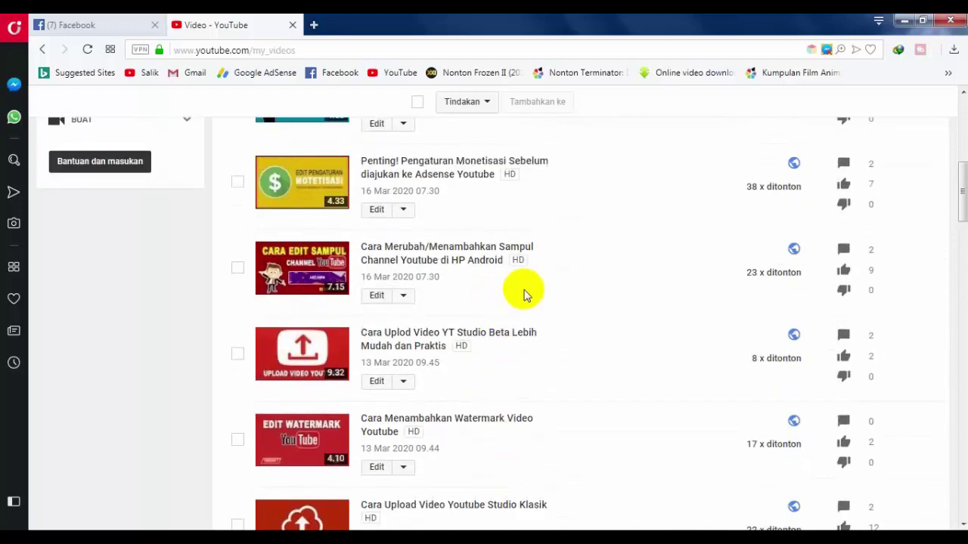
scroll(530, 295, "up", 2)
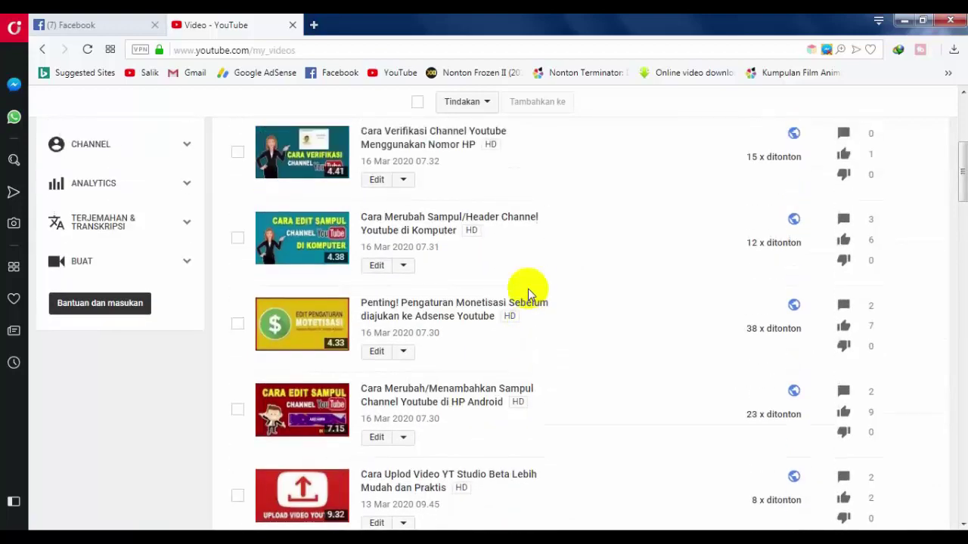
scroll(529, 295, "up", 2)
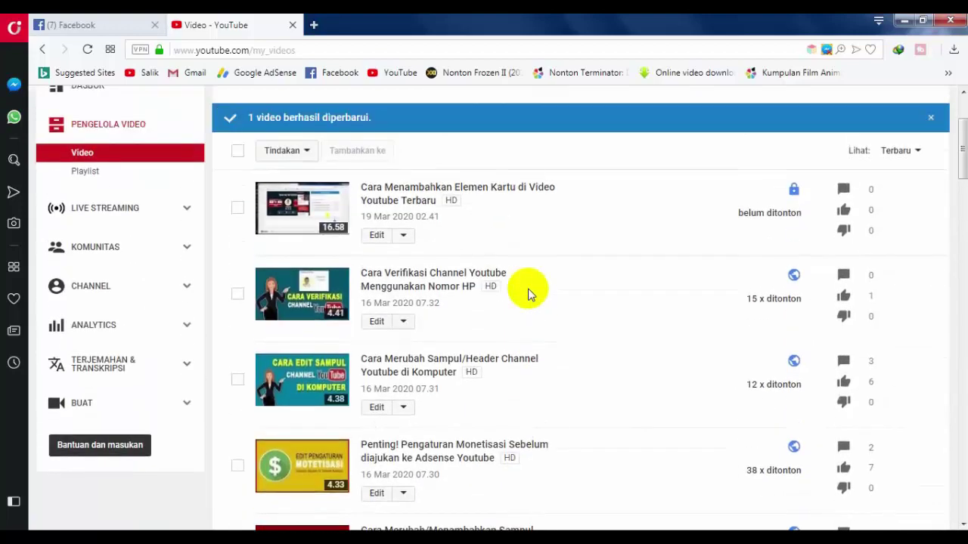
scroll(529, 295, "down", 3)
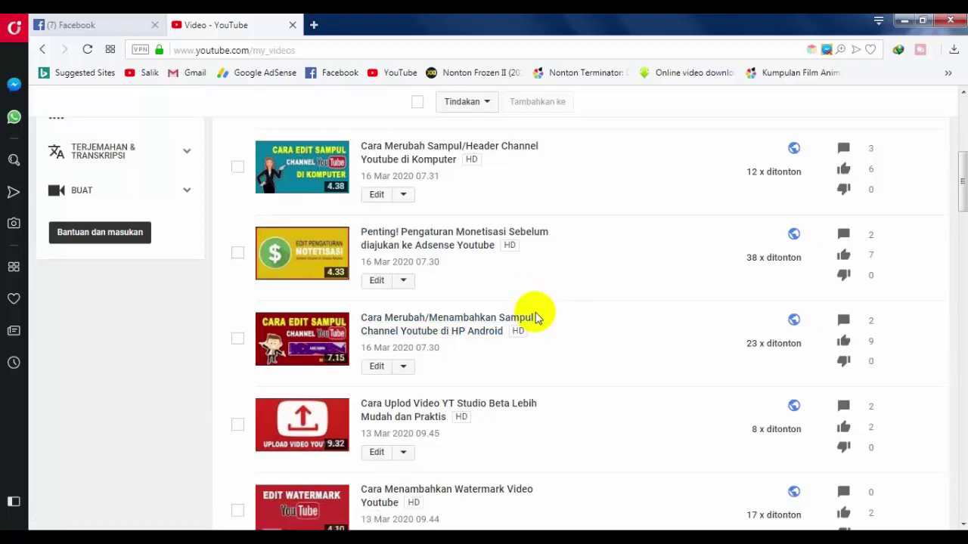
scroll(530, 317, "up", 3)
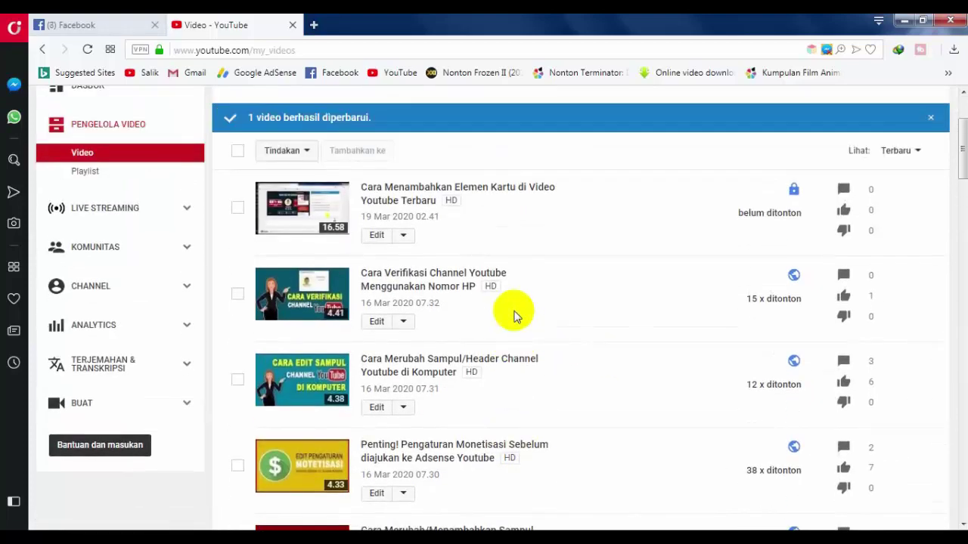
scroll(514, 315, "down", 3)
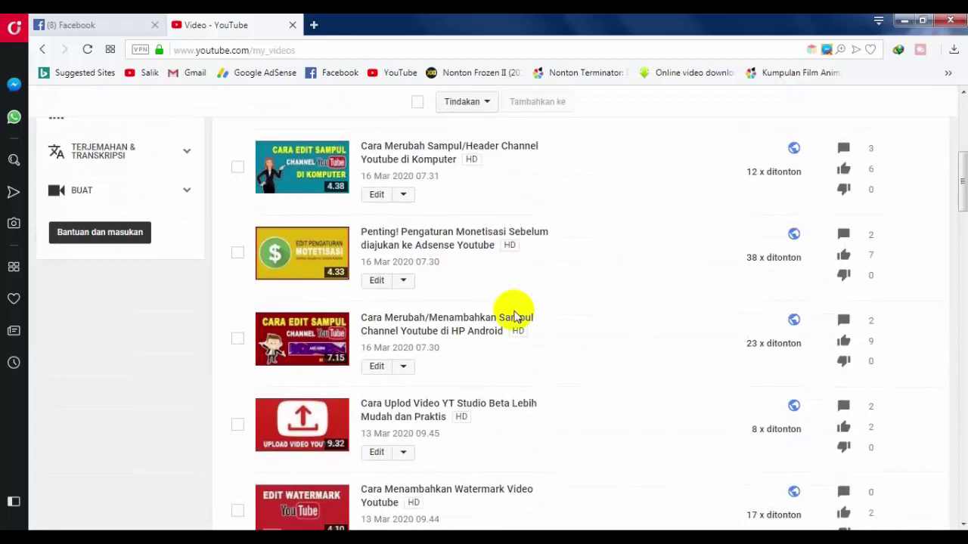
scroll(506, 316, "down", 2)
scroll(446, 323, "down", 3)
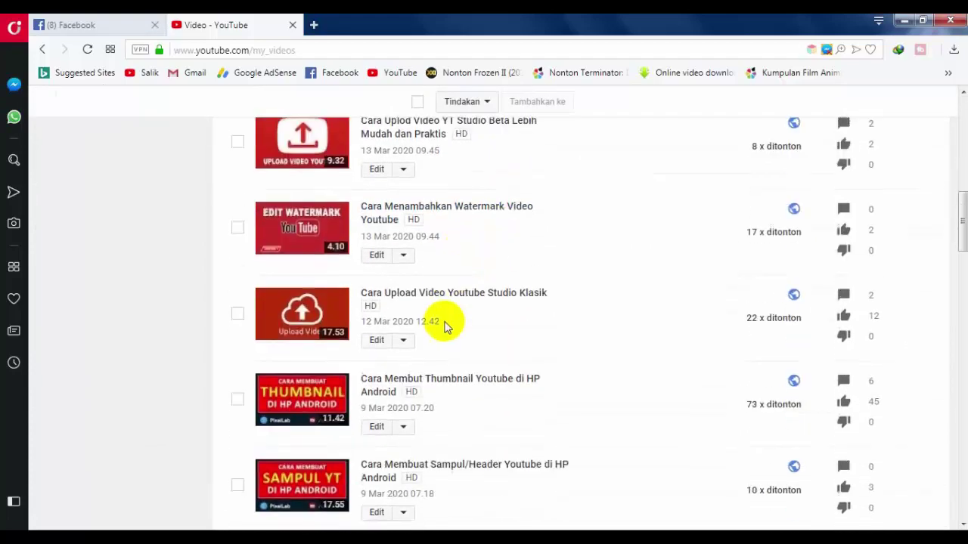
scroll(433, 325, "up", 4)
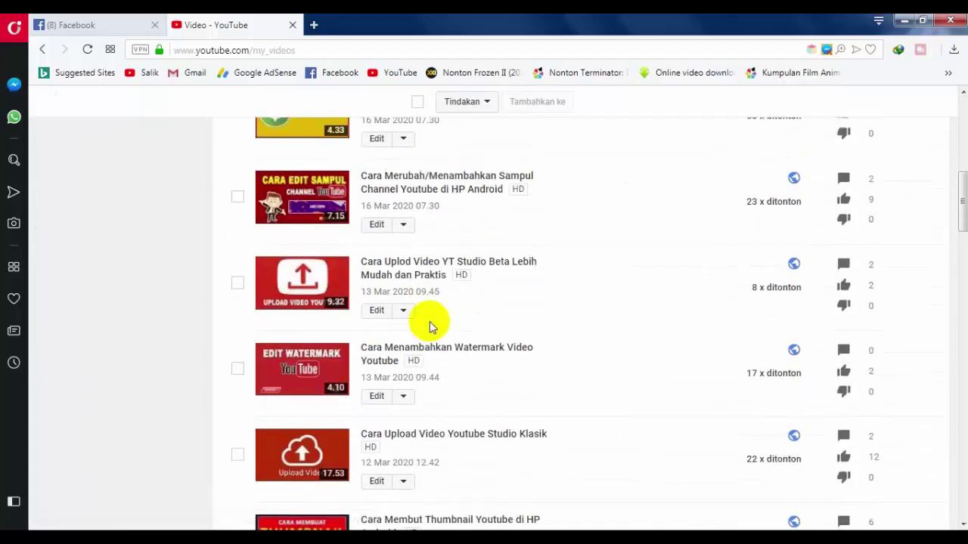
scroll(431, 326, "up", 5)
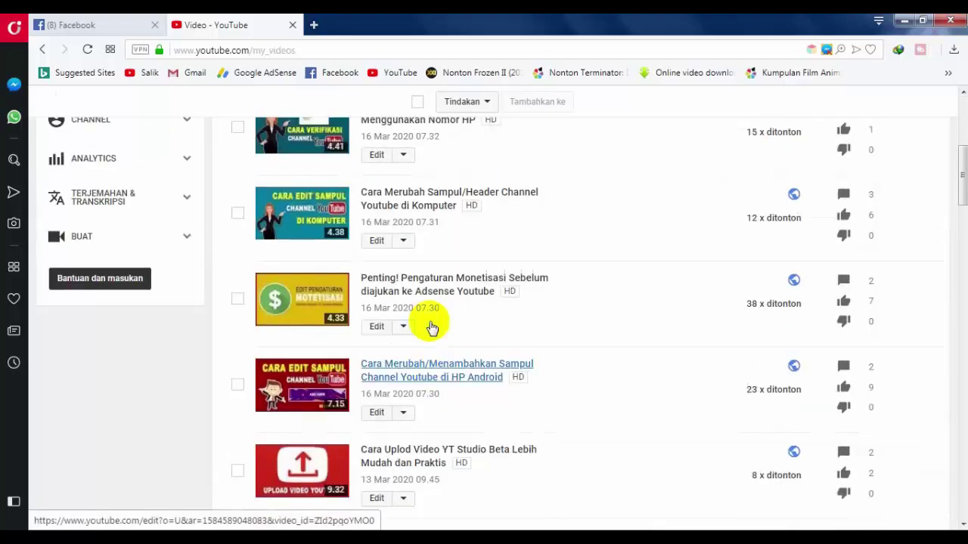
scroll(393, 324, "up", 4)
scroll(189, 310, "down", 3)
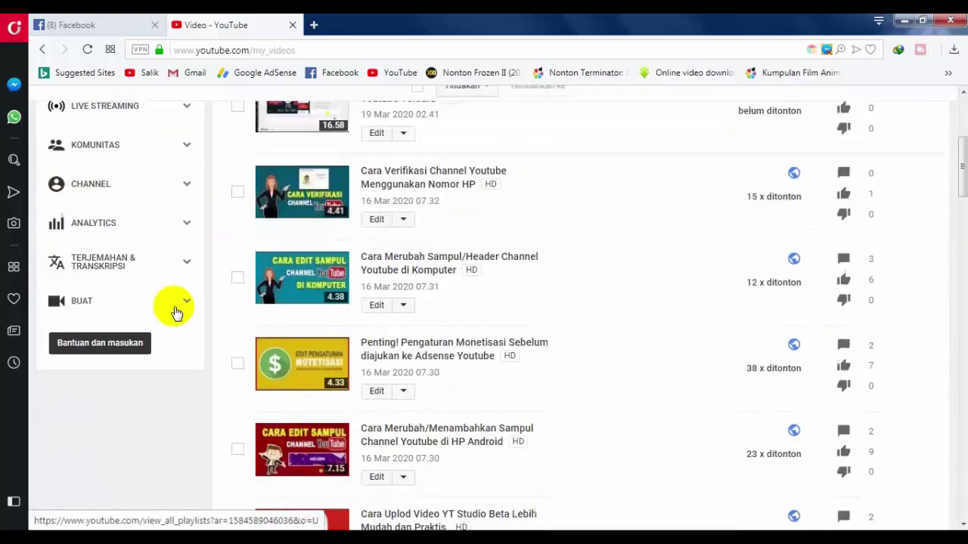
scroll(197, 312, "up", 2)
scroll(202, 312, "up", 1)
scroll(201, 313, "down", 2)
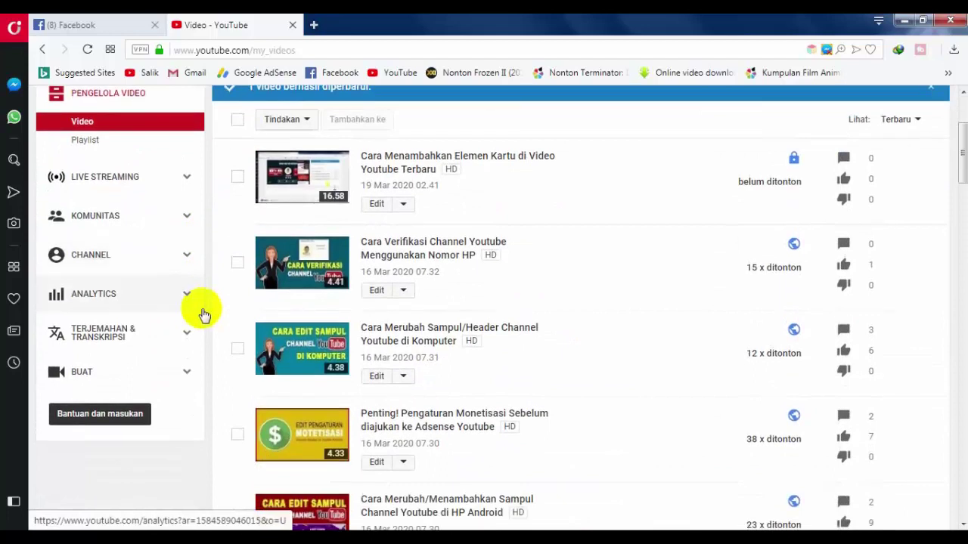
scroll(182, 316, "up", 3)
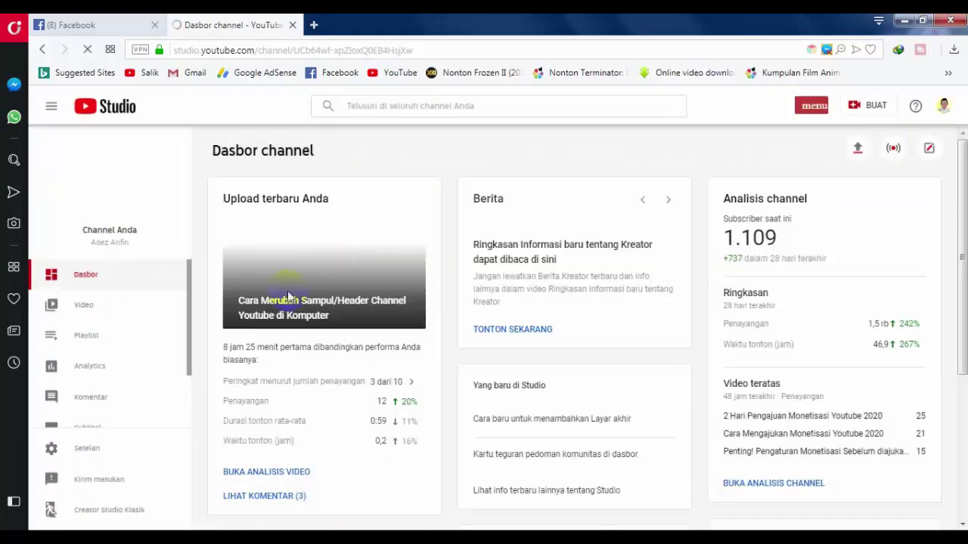
left_click_drag(189, 300, 188, 353)
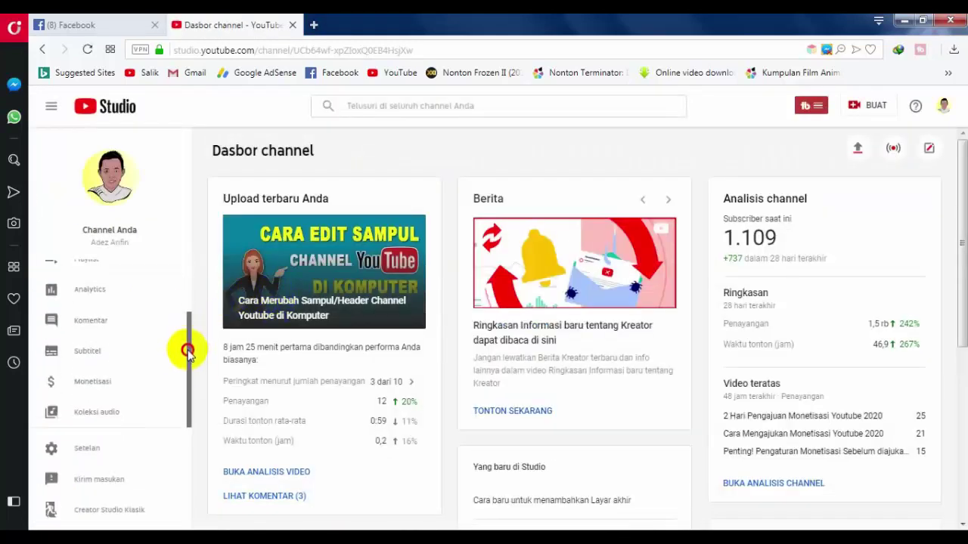
scroll(479, 247, "down", 5)
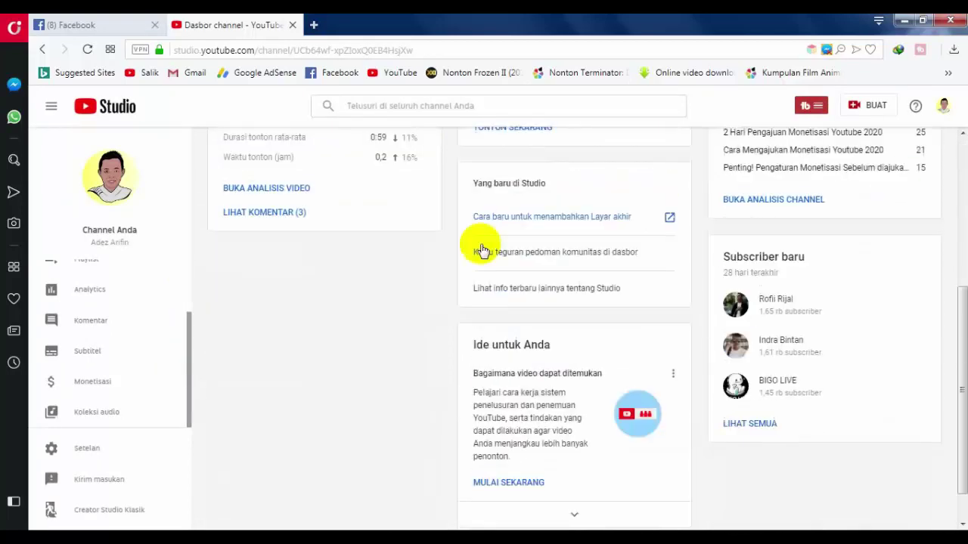
scroll(469, 310, "up", 5)
scroll(174, 356, "up", 1)
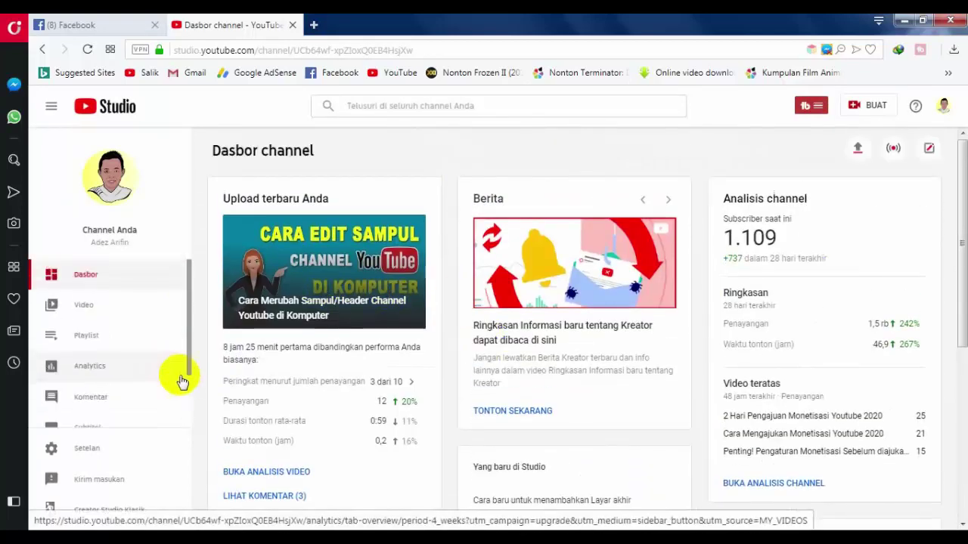
scroll(182, 380, "down", 1)
left_click_drag(189, 345, 187, 293)
scroll(108, 320, "down", 1)
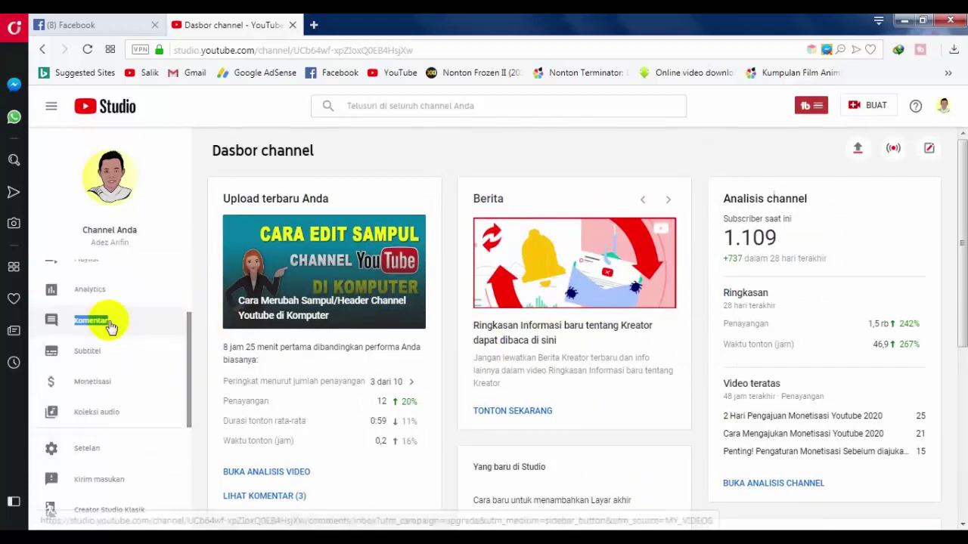
scroll(104, 335, "up", 1)
Open the channel's list of uploaded videos and select the channel verification video.
left_click(90, 307)
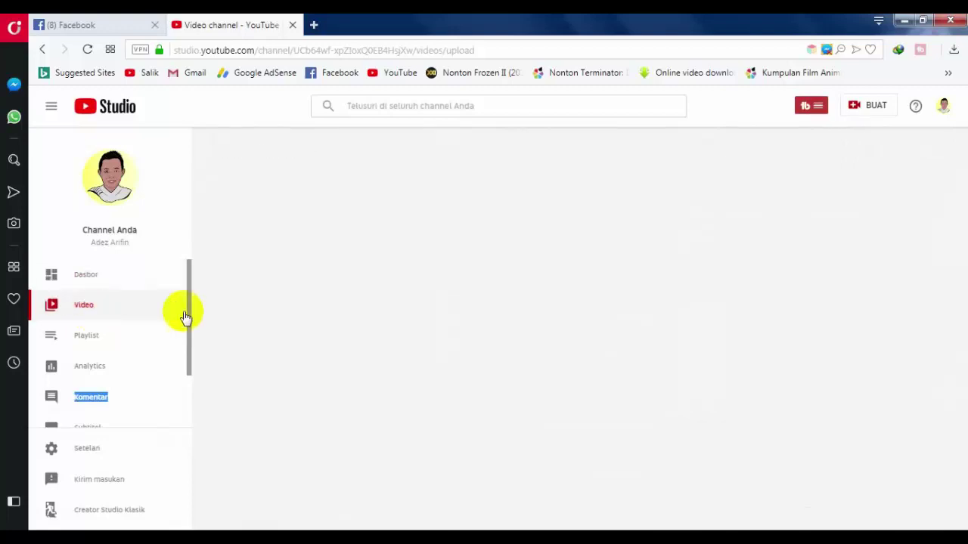
scroll(367, 288, "down", 3)
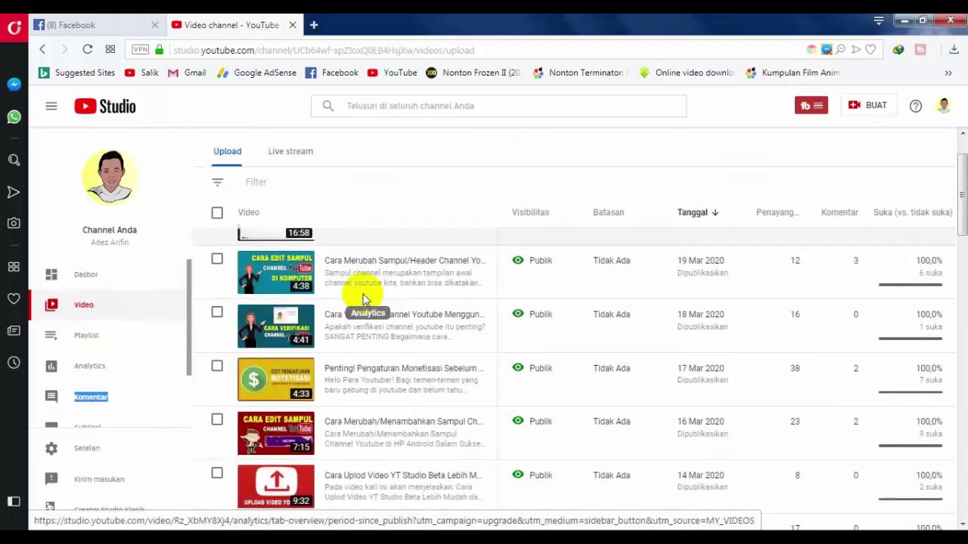
scroll(229, 280, "up", 1)
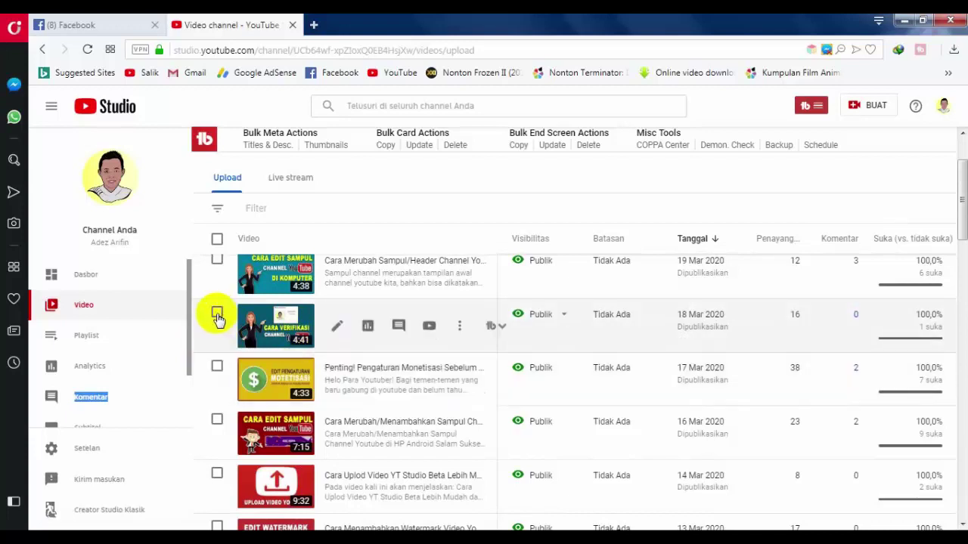
left_click(217, 316)
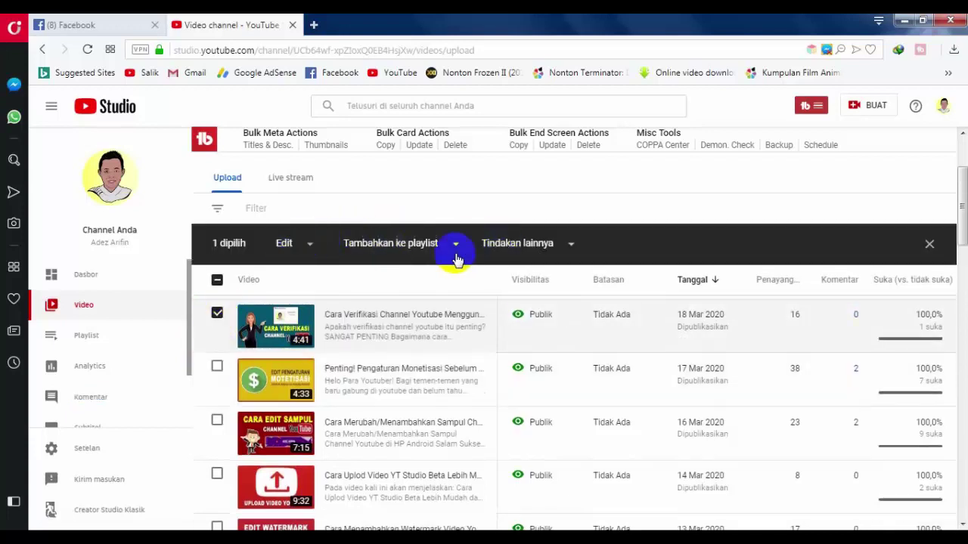
Start a bulk title edit for the selected video with the edit type Sisipkan di akhir, and cancel it without entering text.
left_click(310, 248)
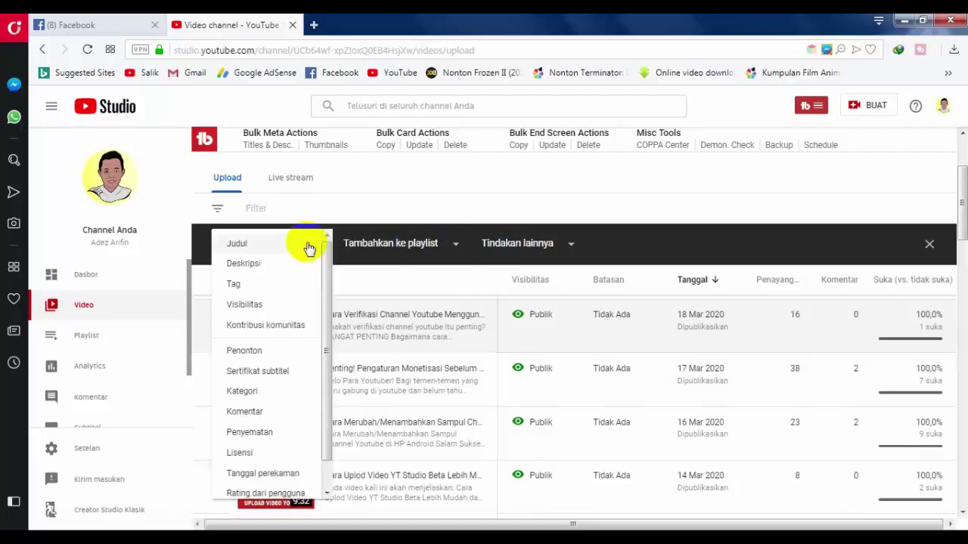
left_click(241, 246)
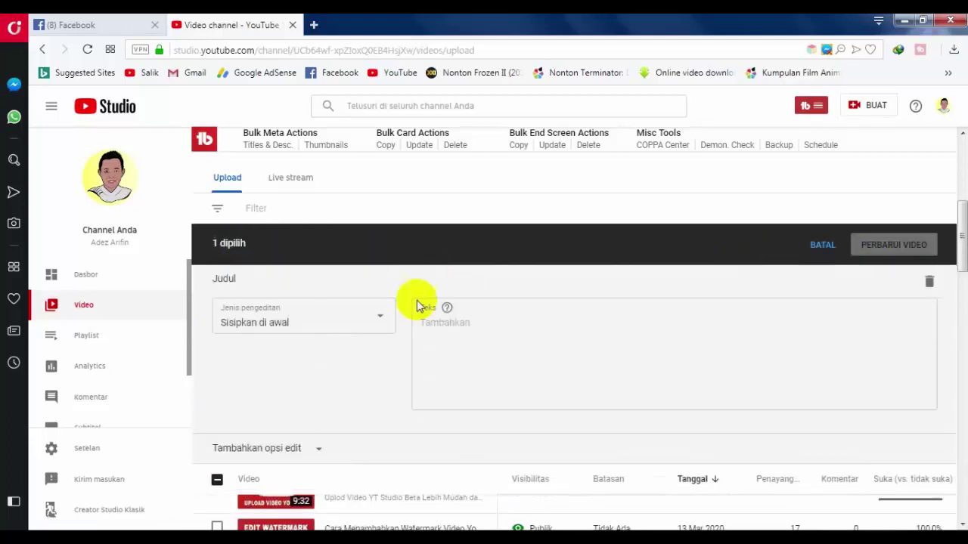
left_click(449, 322)
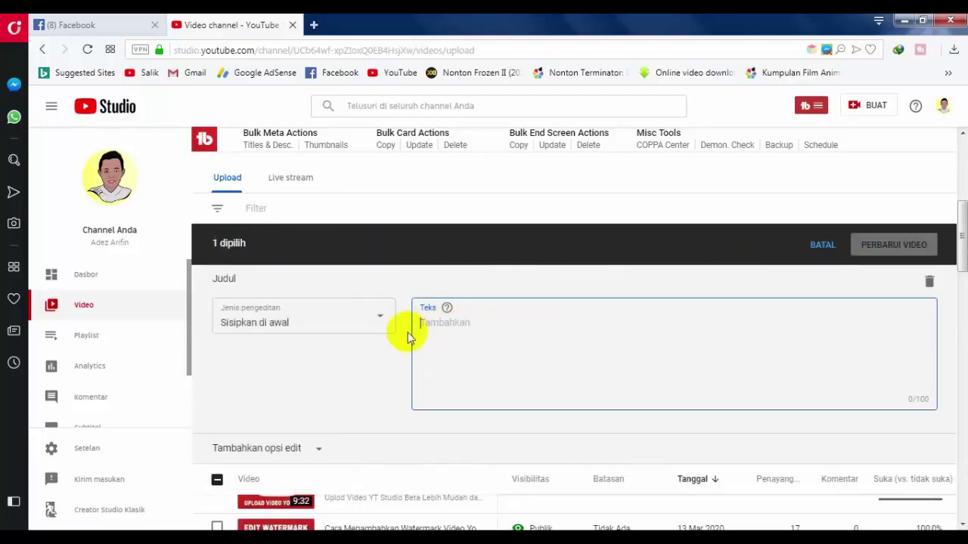
left_click(384, 321)
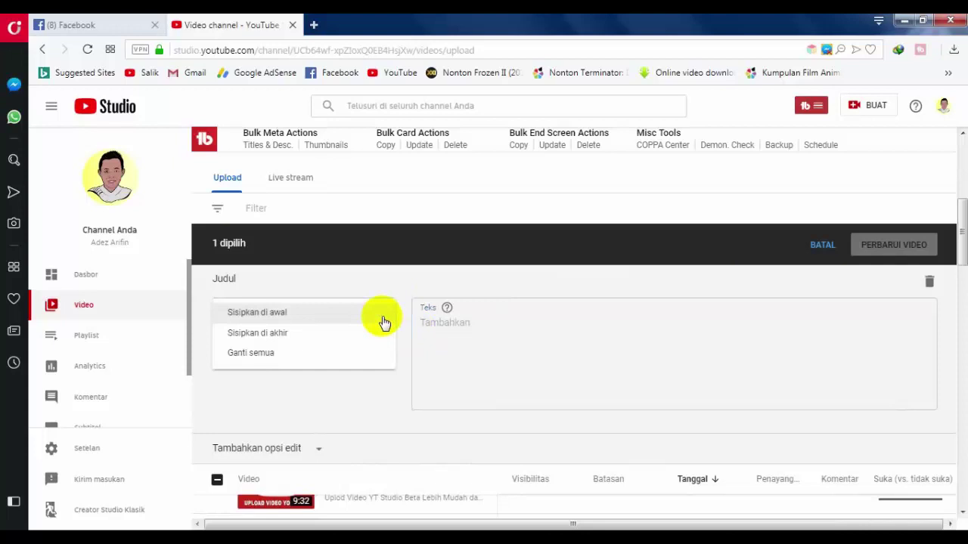
left_click(256, 336)
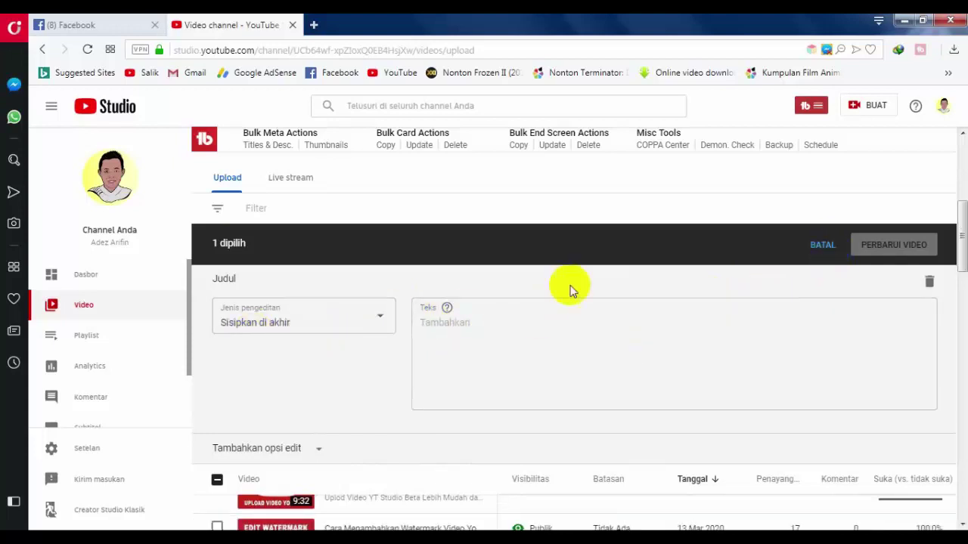
left_click(382, 323)
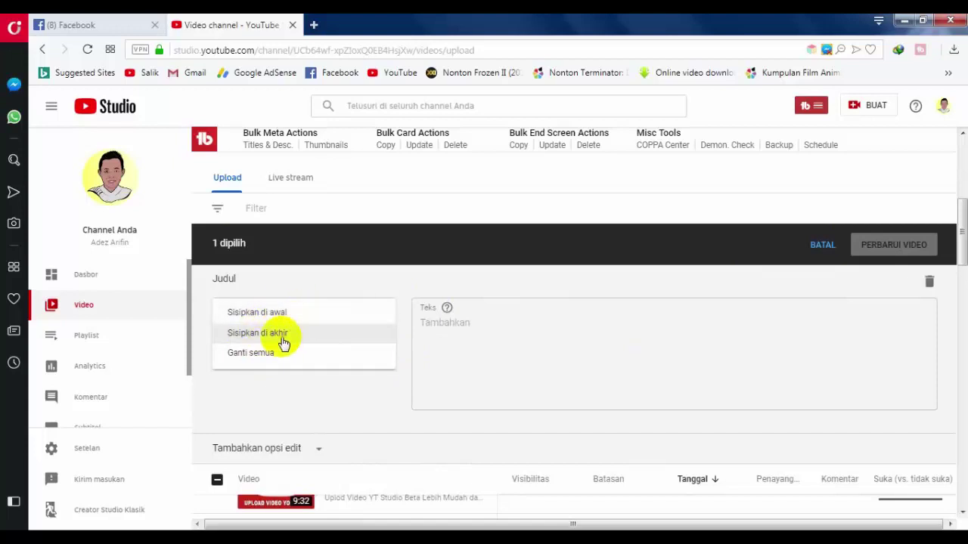
left_click(816, 256)
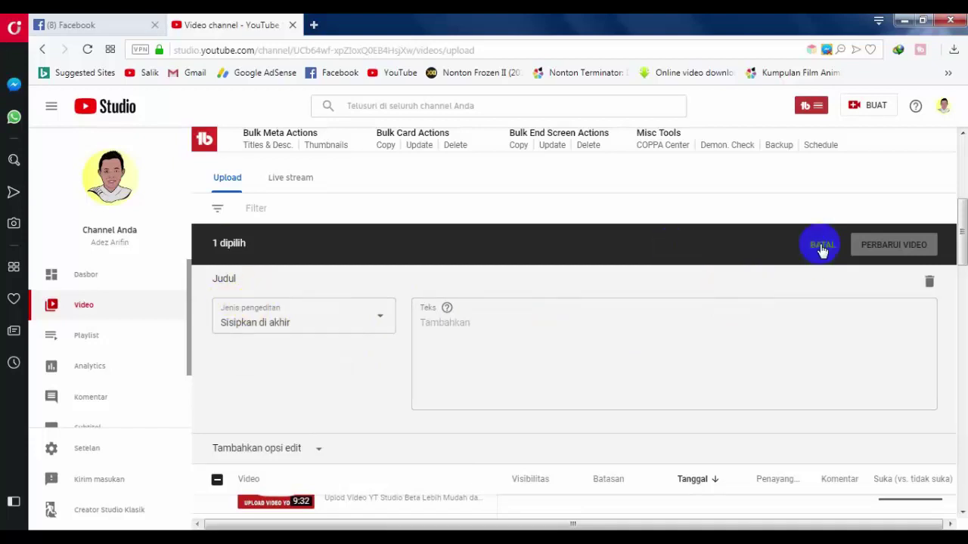
left_click(817, 250)
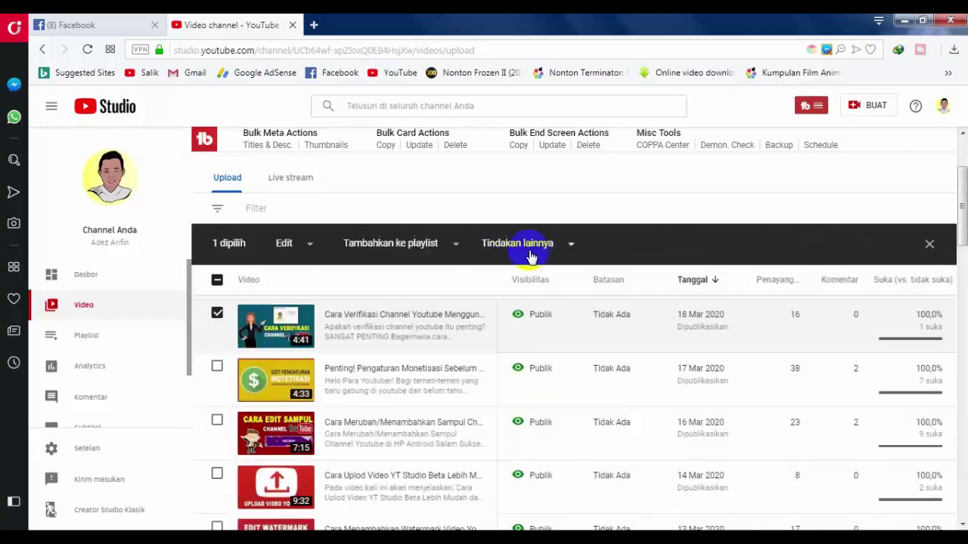
Start a bulk description edit for the selected video, view its edit types, and cancel it without entering text.
left_click(309, 250)
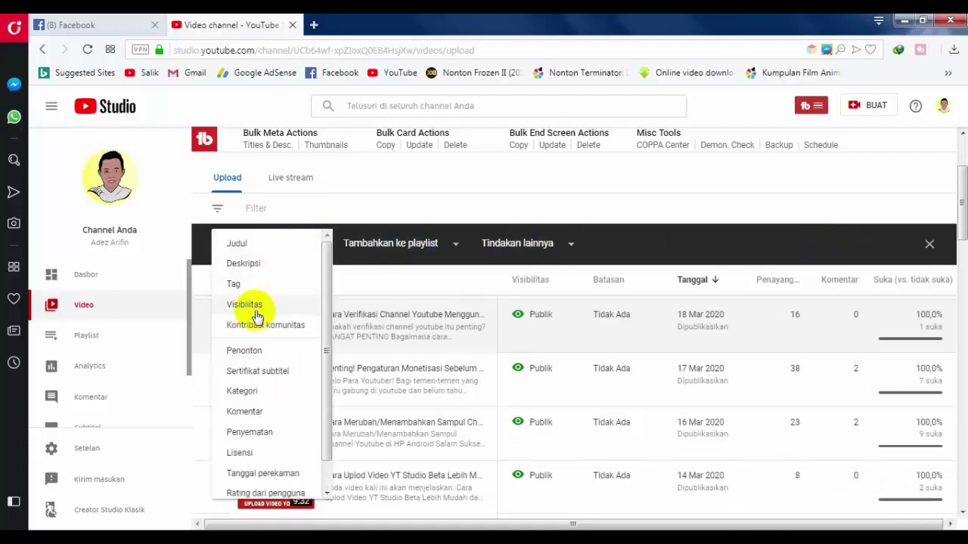
left_click(255, 266)
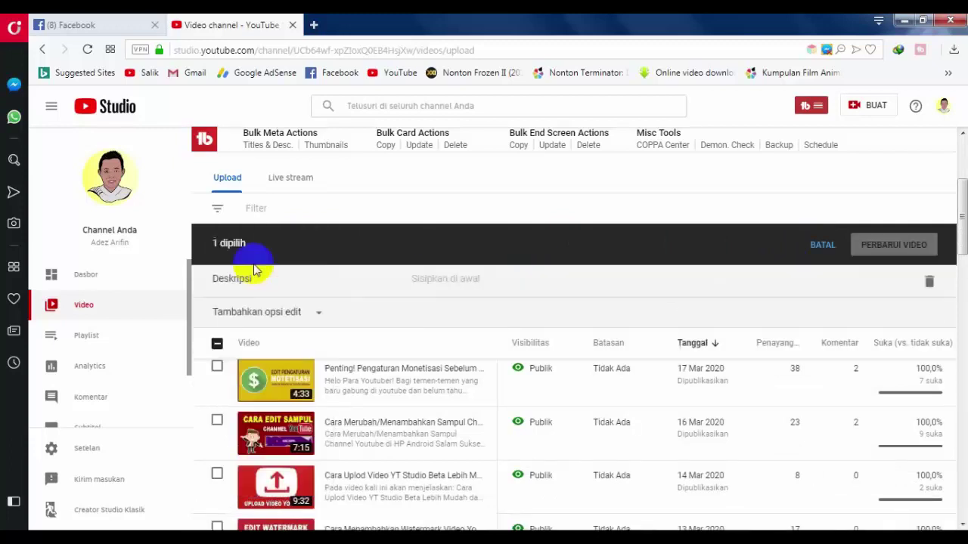
left_click(382, 321)
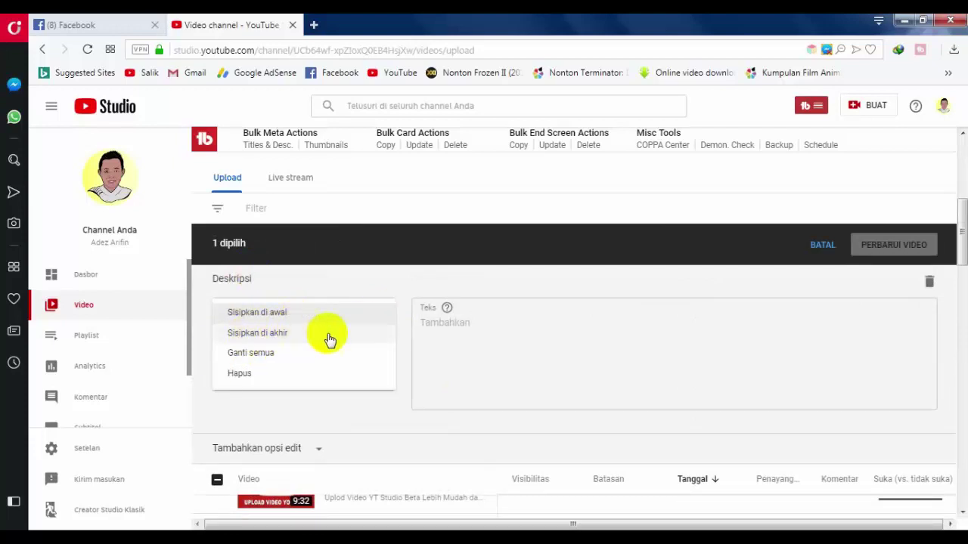
left_click(602, 318)
left_click(458, 327)
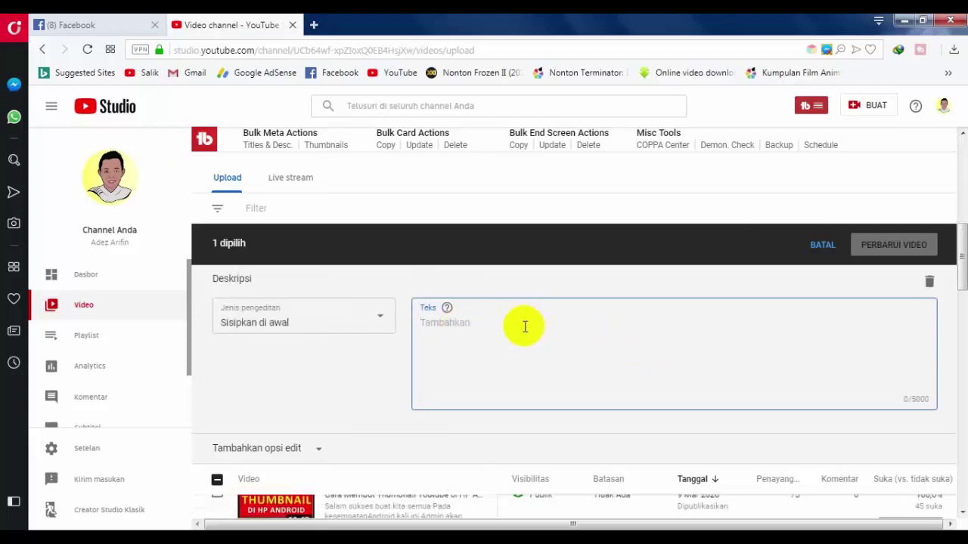
left_click(822, 245)
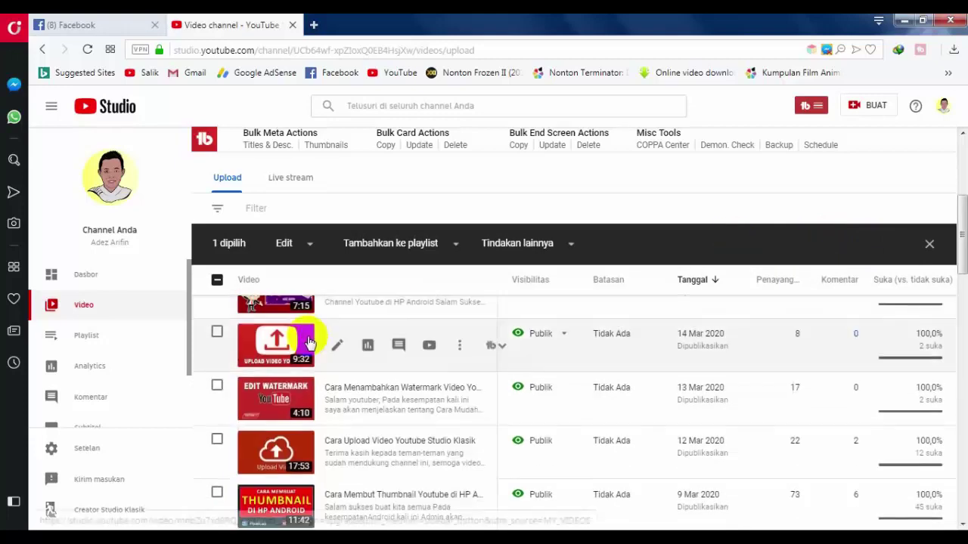
Deselect the channel verification video and open the details of "Cara Merubah Sampul/Header Channel Youtube di Komputer" for editing.
scroll(217, 397, "down", 2)
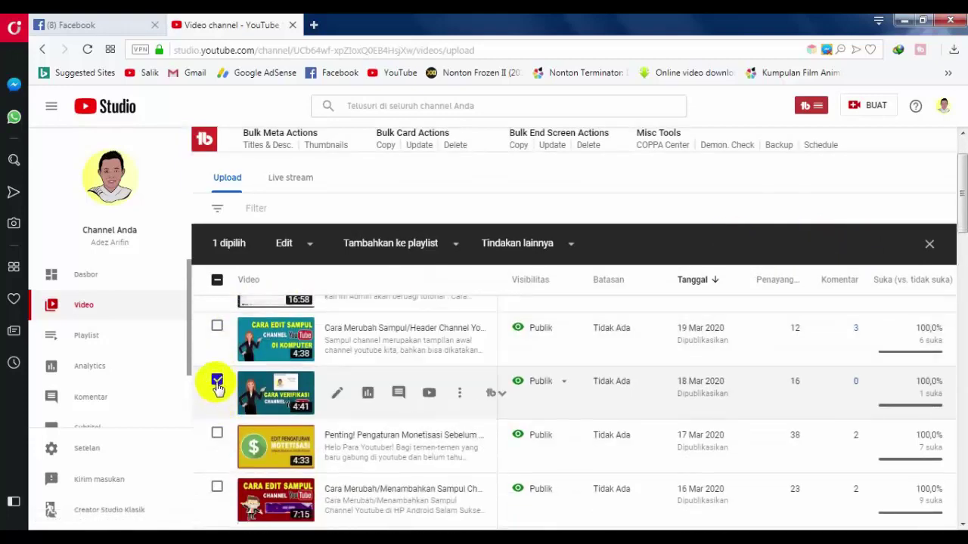
left_click(217, 383)
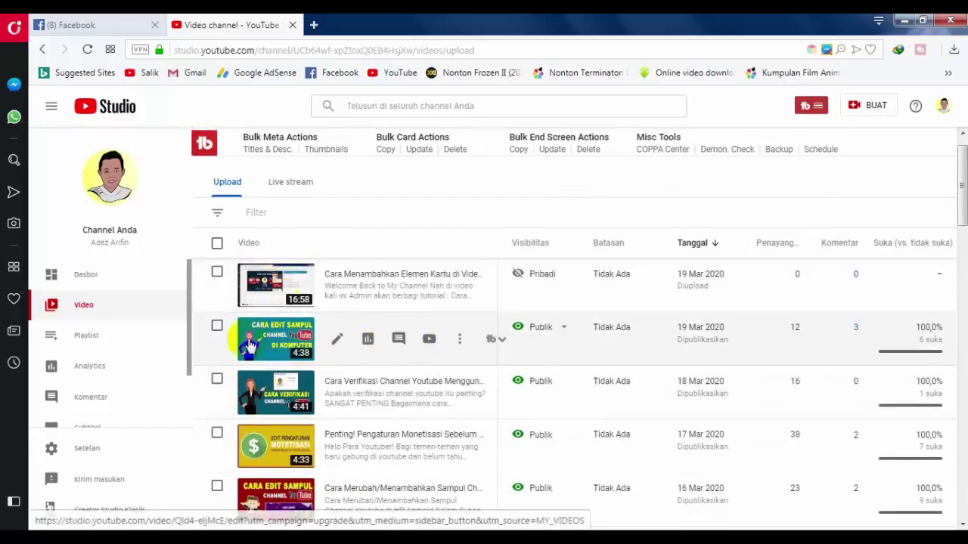
left_click(337, 341)
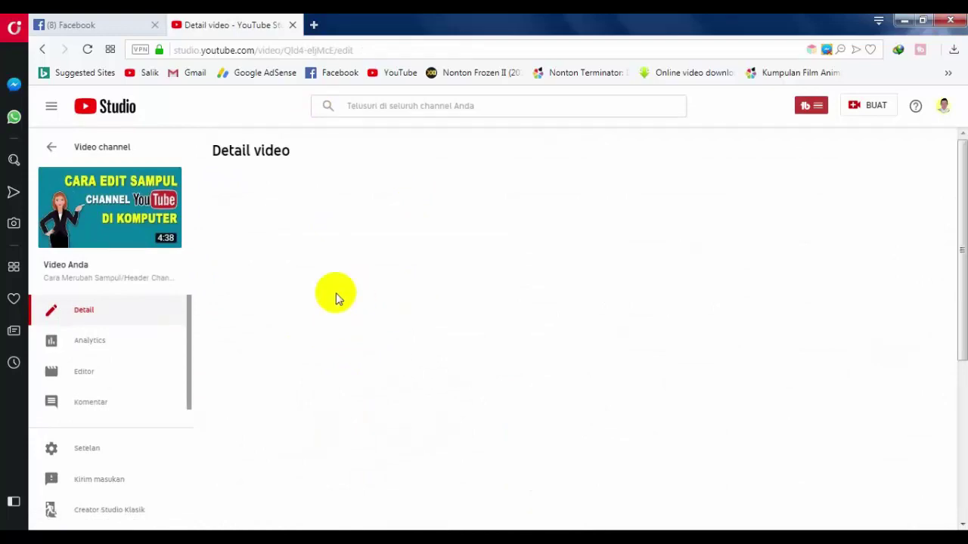
scroll(277, 324, "down", 2)
scroll(367, 313, "up", 2)
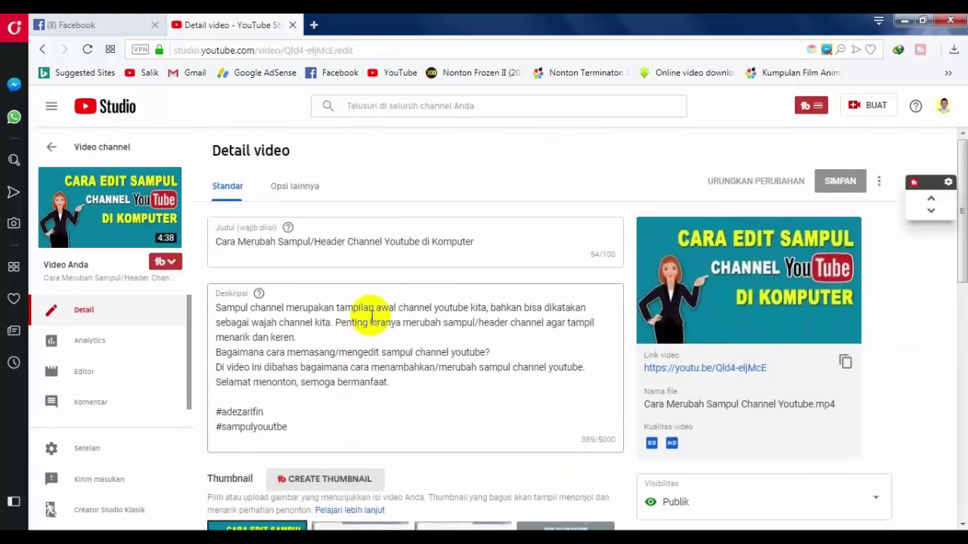
Place the text cursor after the video title and after the first hashtag in the description.
left_click(491, 242)
left_click(496, 242)
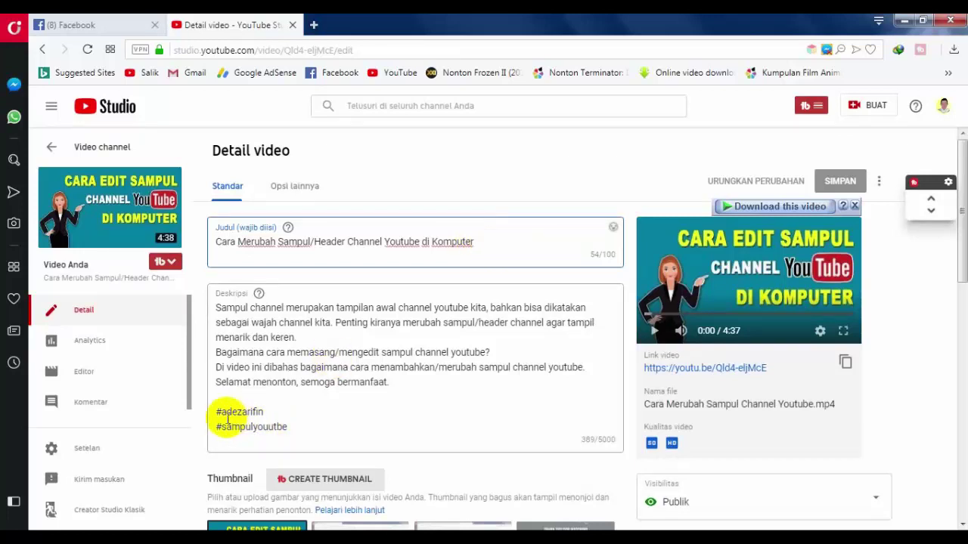
left_click(273, 411)
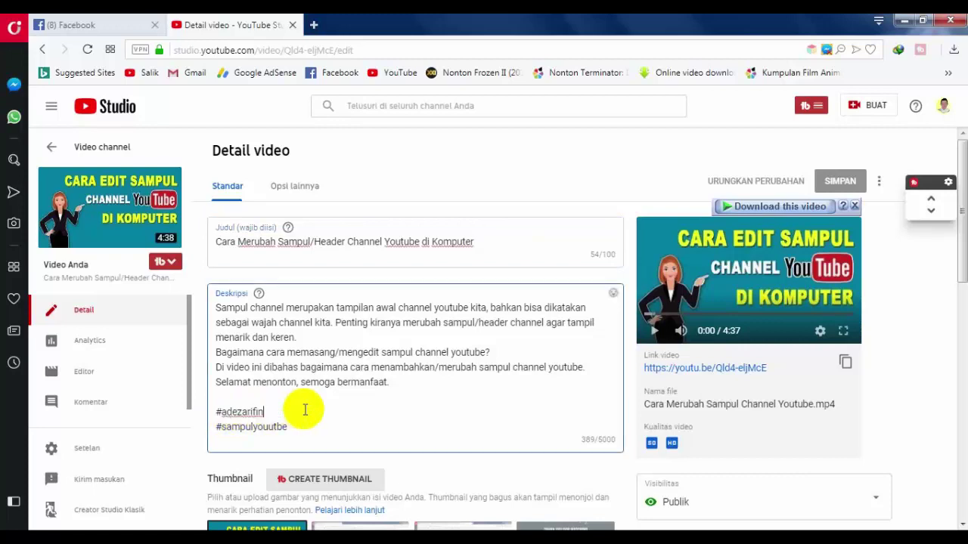
left_click(267, 411)
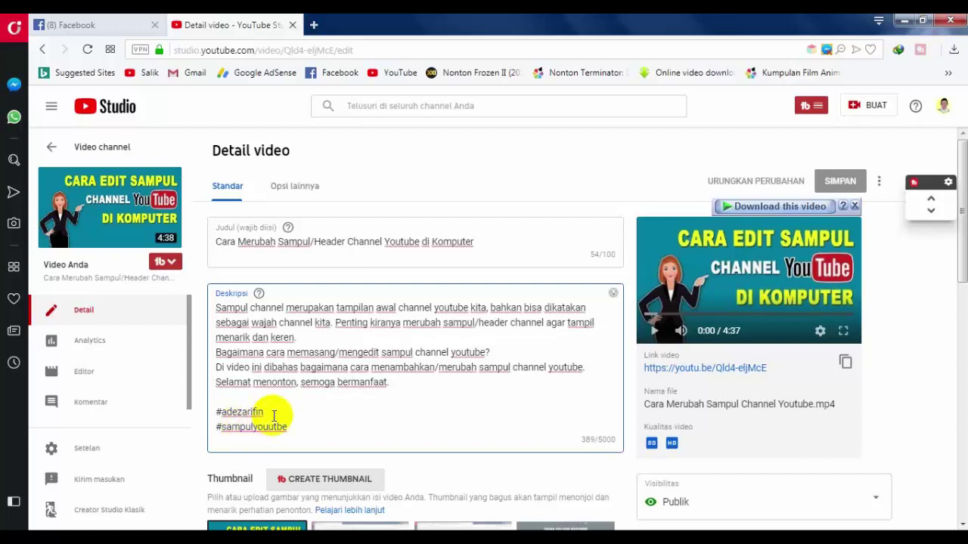
Highlight the wording of the first hashtag and of #sampulyouutbe in the description to examine how they are written.
left_click_drag(225, 413, 214, 413)
left_click(289, 426)
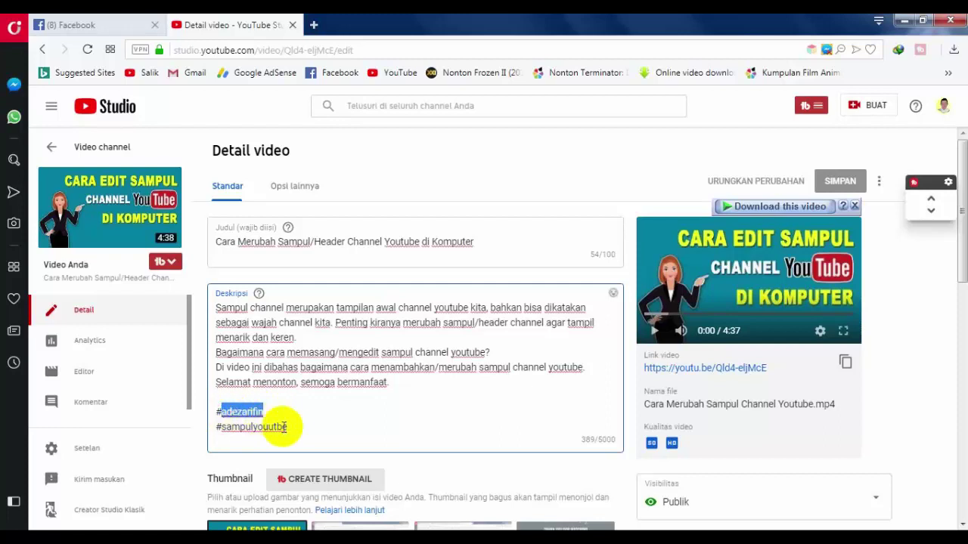
left_click_drag(224, 427, 286, 427)
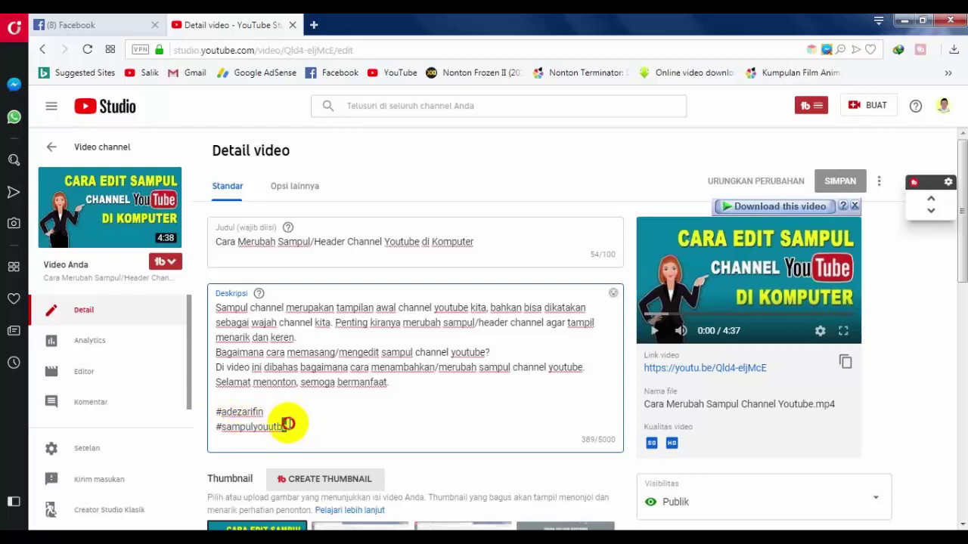
left_click_drag(283, 425, 218, 427)
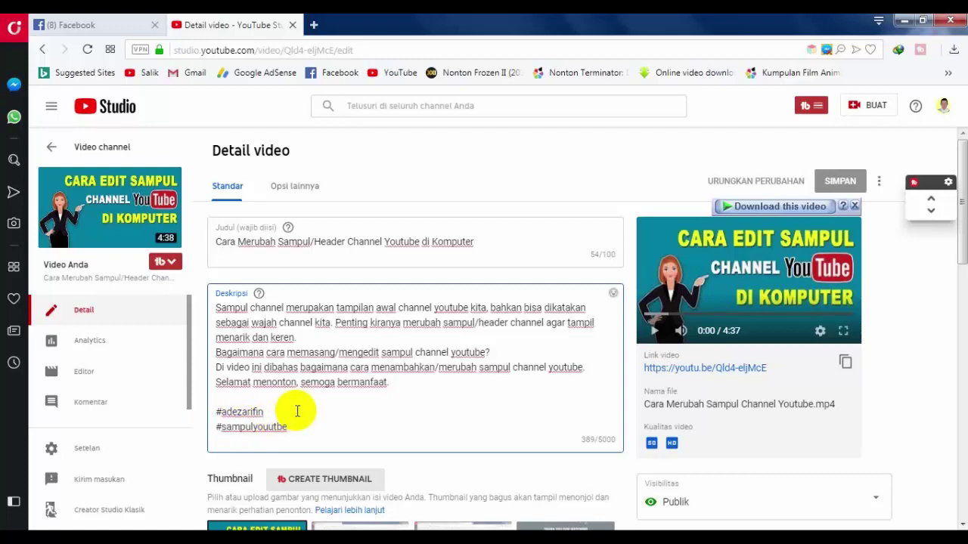
Revisit the end of the title and the description's hashtag lines as the places where hashtags can be added.
left_click(493, 246)
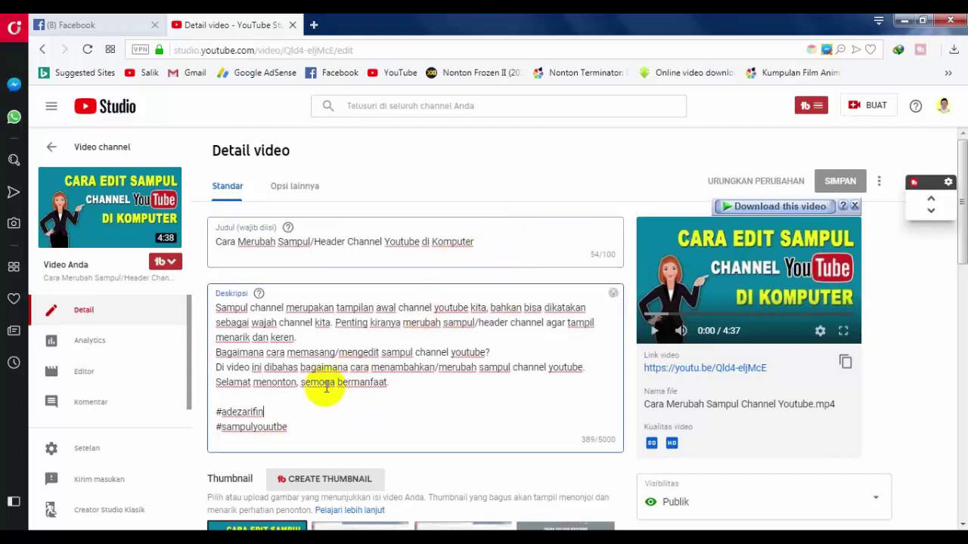
left_click(284, 412)
left_click(390, 383)
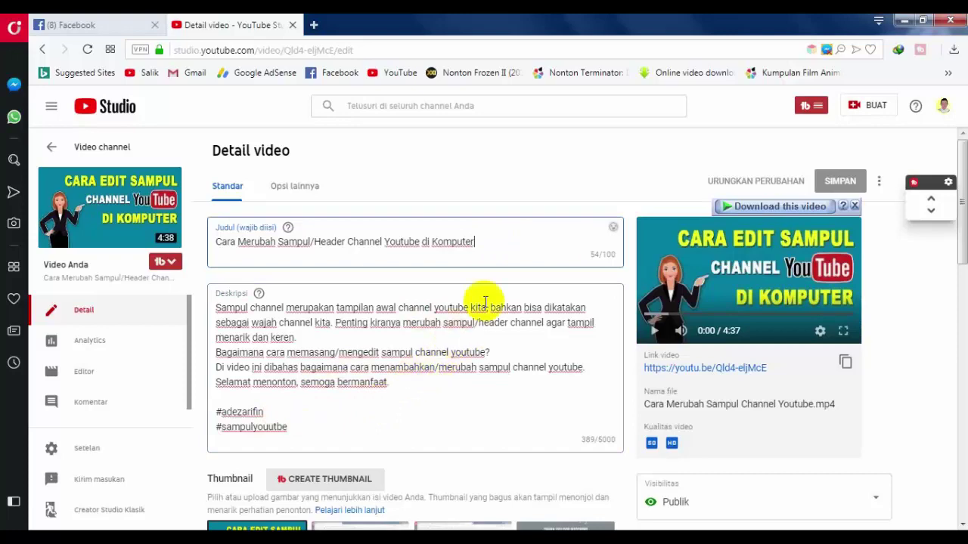
scroll(499, 236, "down", 2)
scroll(496, 228, "up", 2)
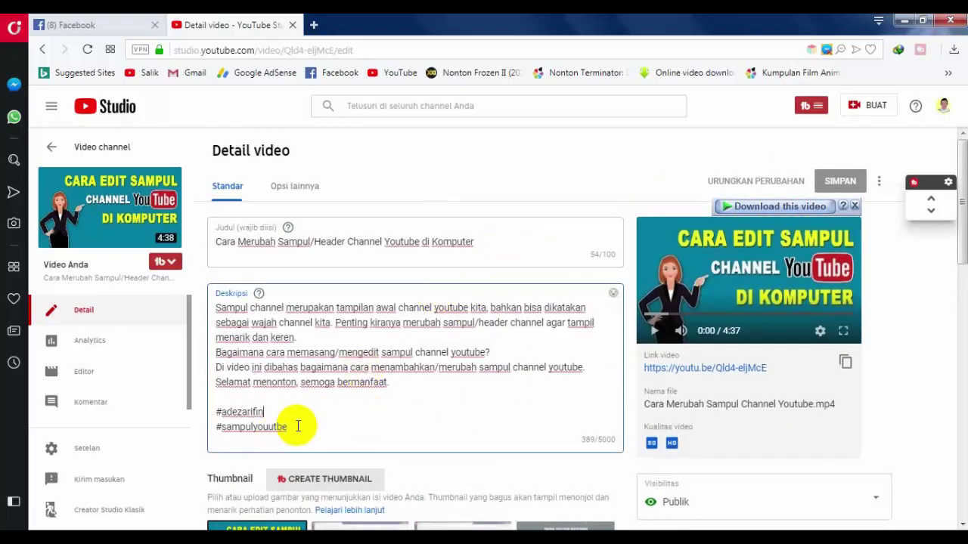
Place the text cursor at the end of the video title and look over the thumbnail and audience settings below the description.
key("ctrl+a")
left_click(410, 412)
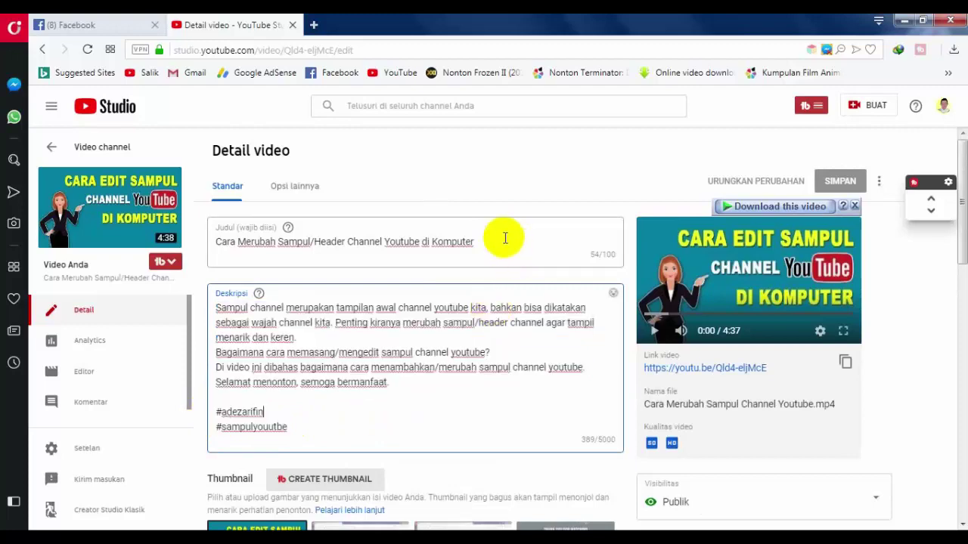
left_click(492, 241)
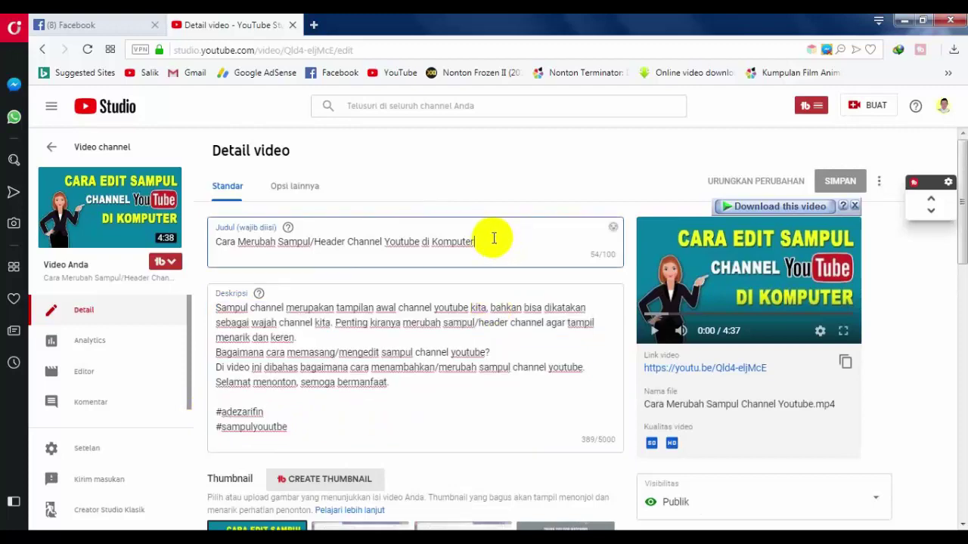
scroll(410, 382, "down", 3)
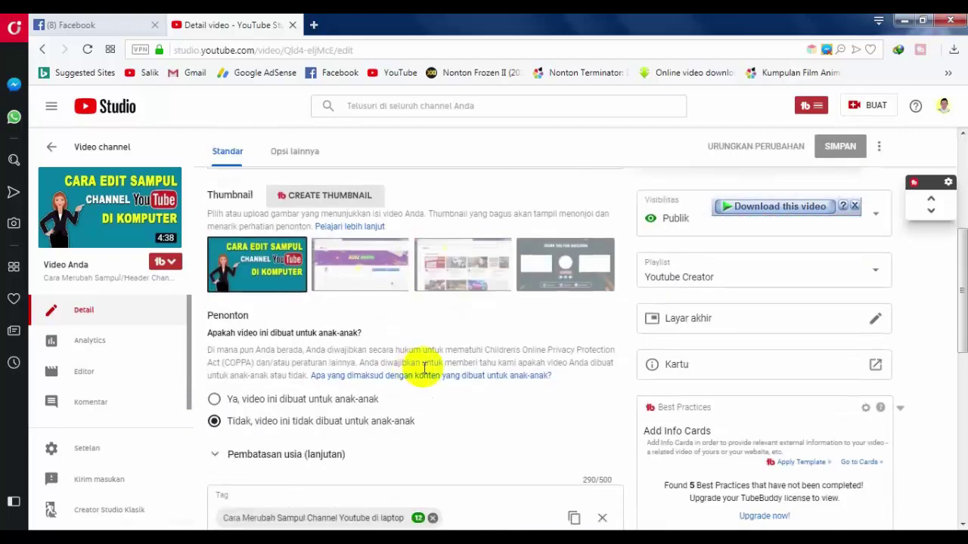
scroll(446, 365, "up", 3)
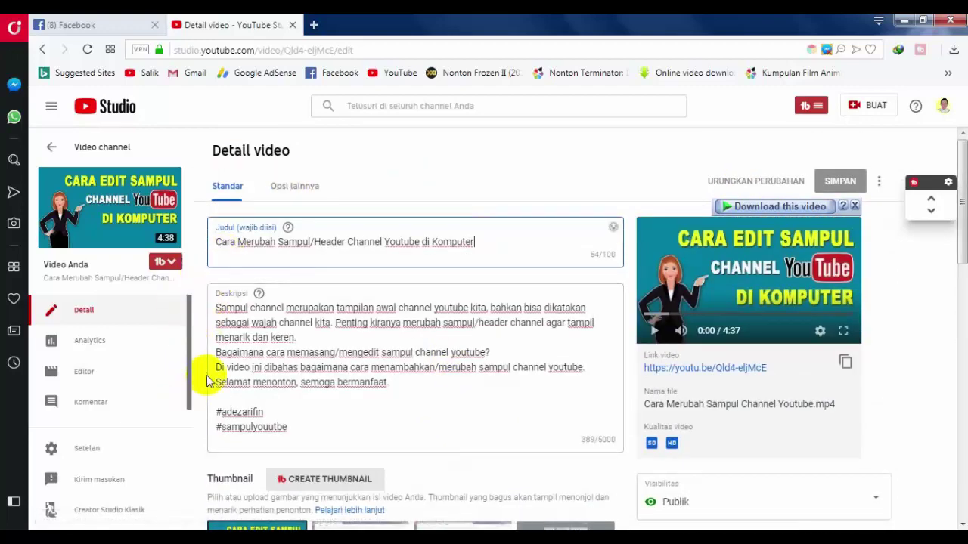
scroll(192, 340, "down", 1)
scroll(192, 317, "up", 1)
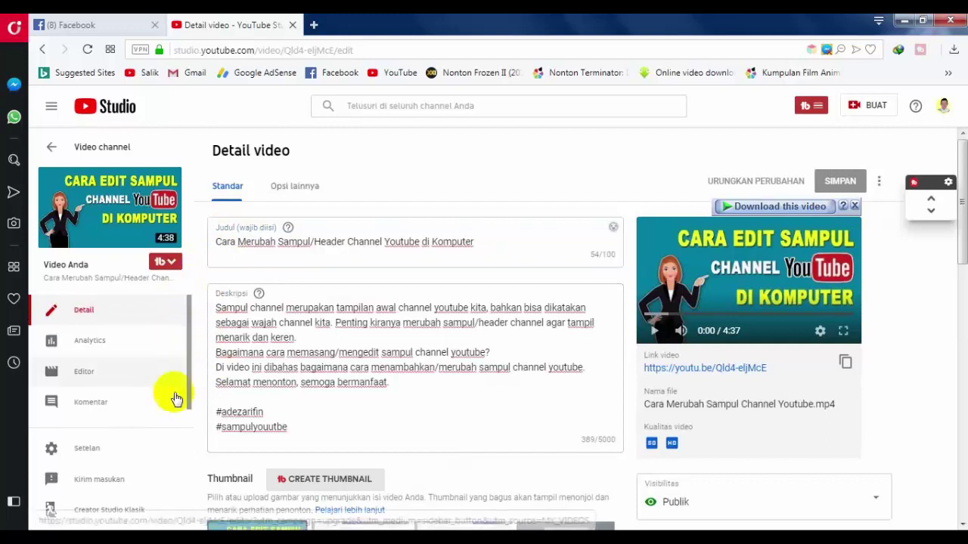
scroll(167, 408, "down", 1)
scroll(163, 327, "up", 1)
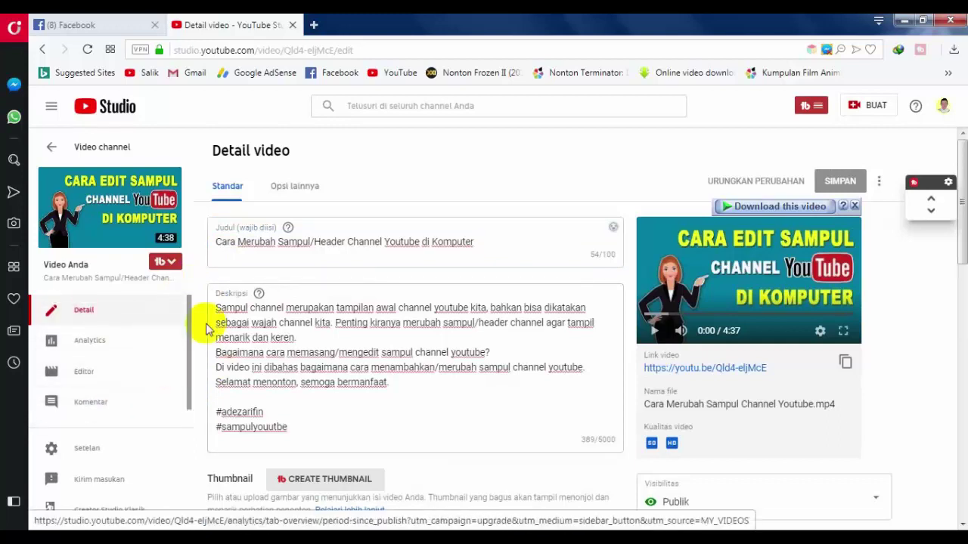
Examine the video details from the end of the title and the description's hashtags down to the thumbnail, audience and tag sections.
left_click(492, 235)
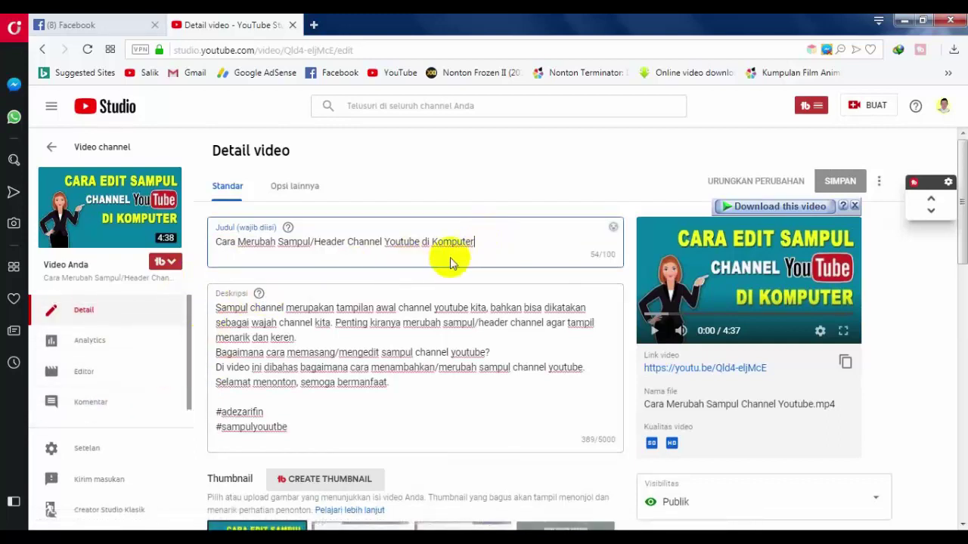
scroll(397, 273, "down", 4)
scroll(386, 266, "up", 4)
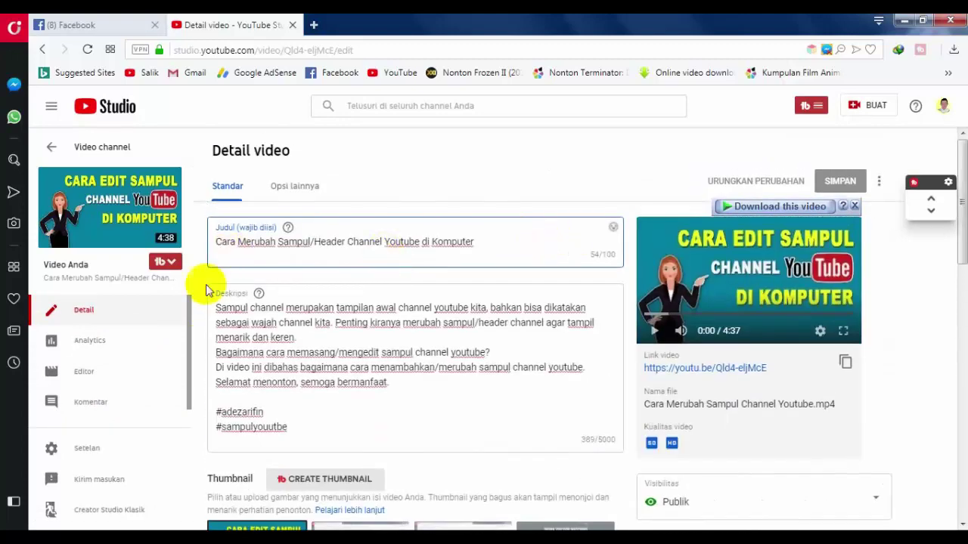
scroll(498, 237, "down", 10)
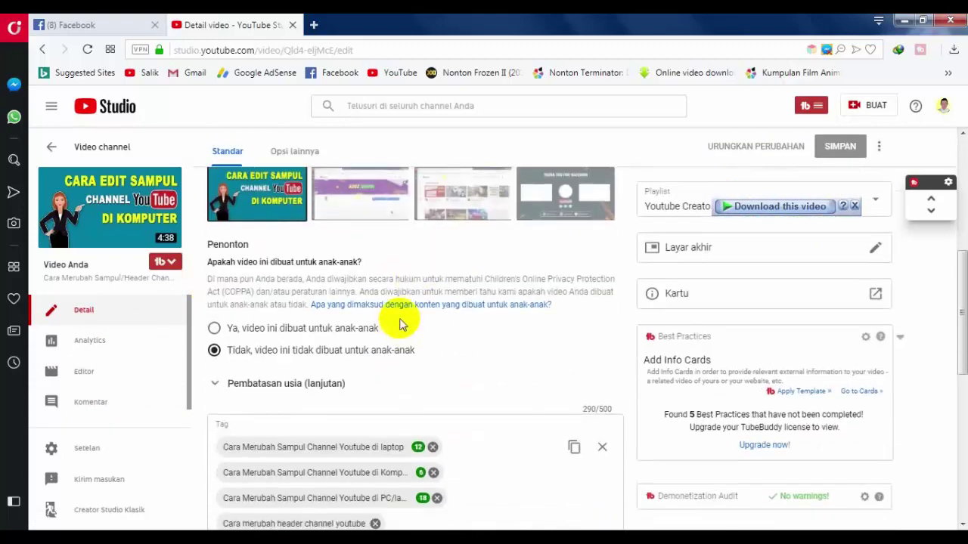
scroll(471, 373, "up", 10)
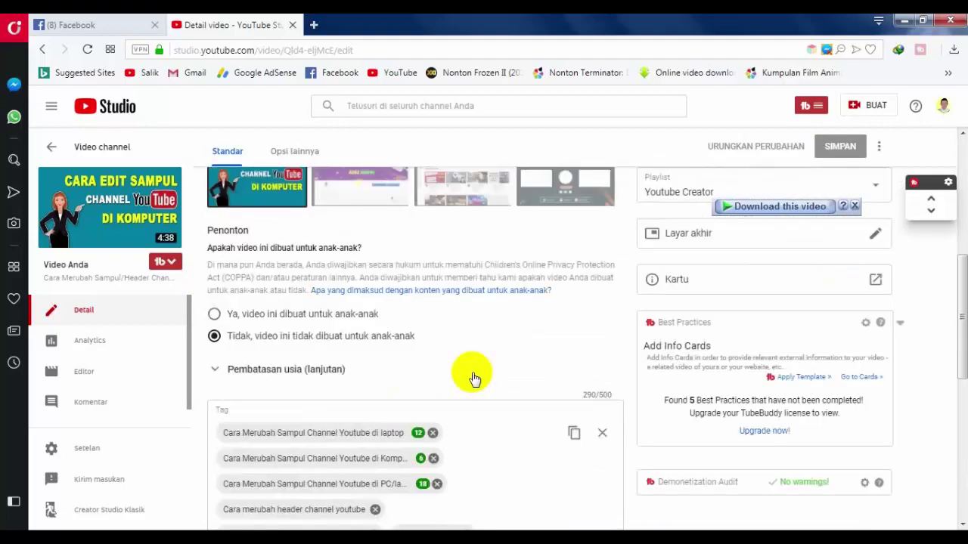
scroll(475, 368, "down", 3)
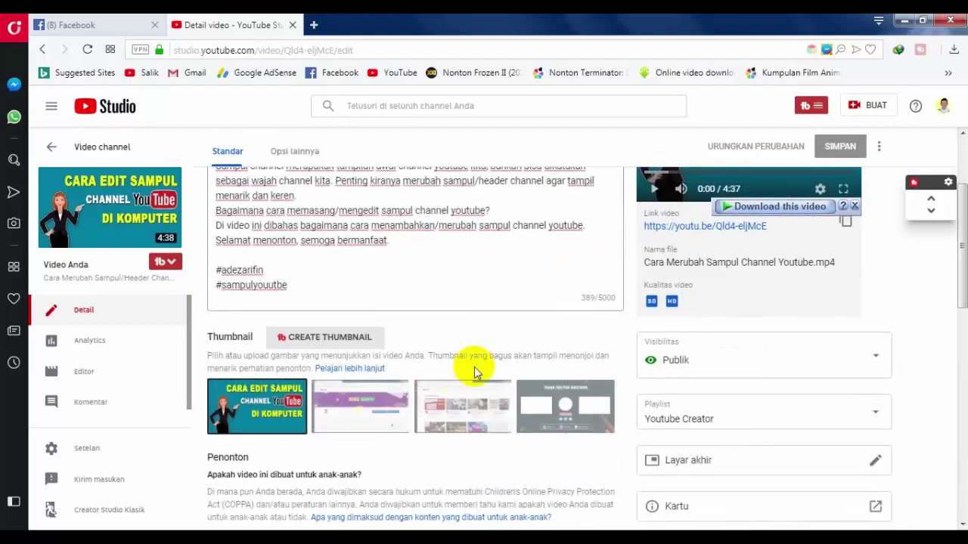
scroll(476, 372, "up", 3)
left_click(501, 242)
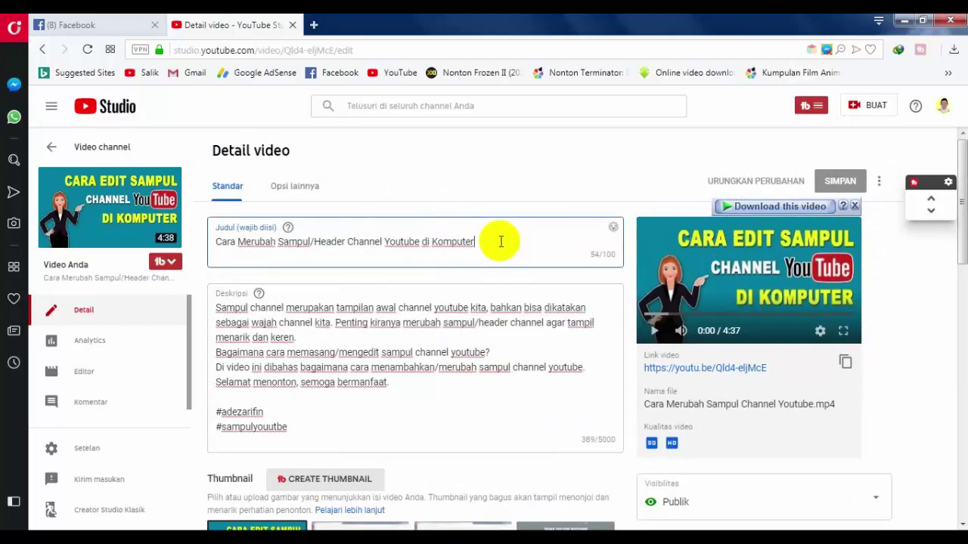
scroll(522, 279, "down", 3)
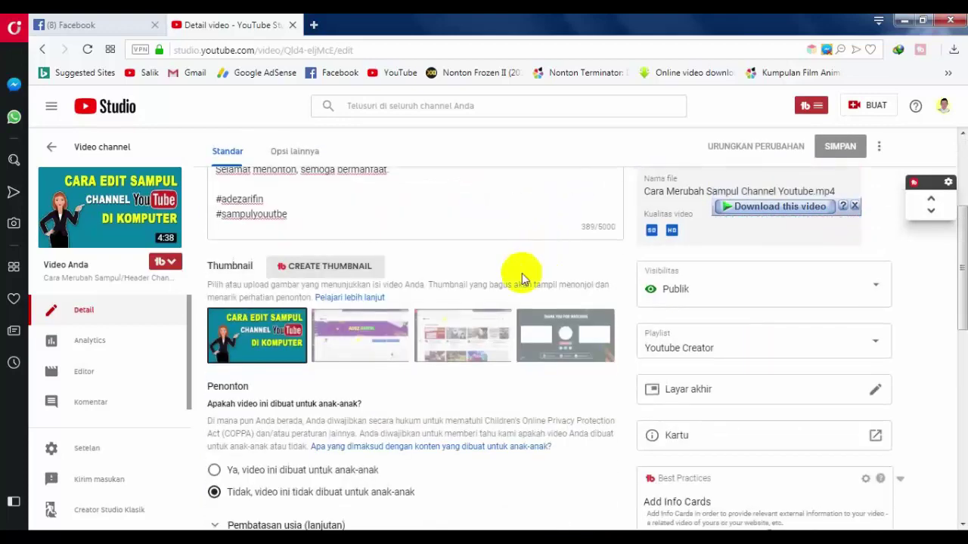
scroll(515, 291, "down", 3)
scroll(512, 296, "up", 5)
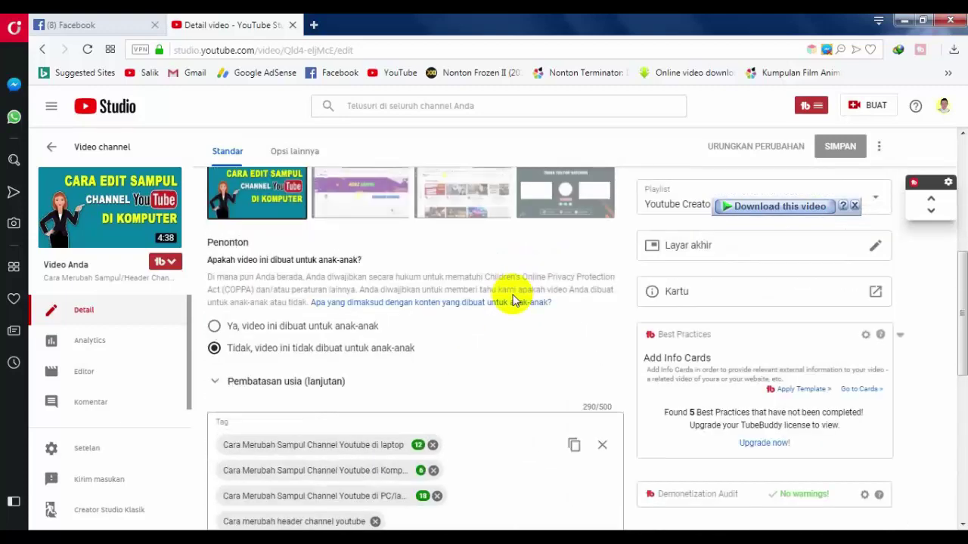
scroll(490, 295, "up", 1)
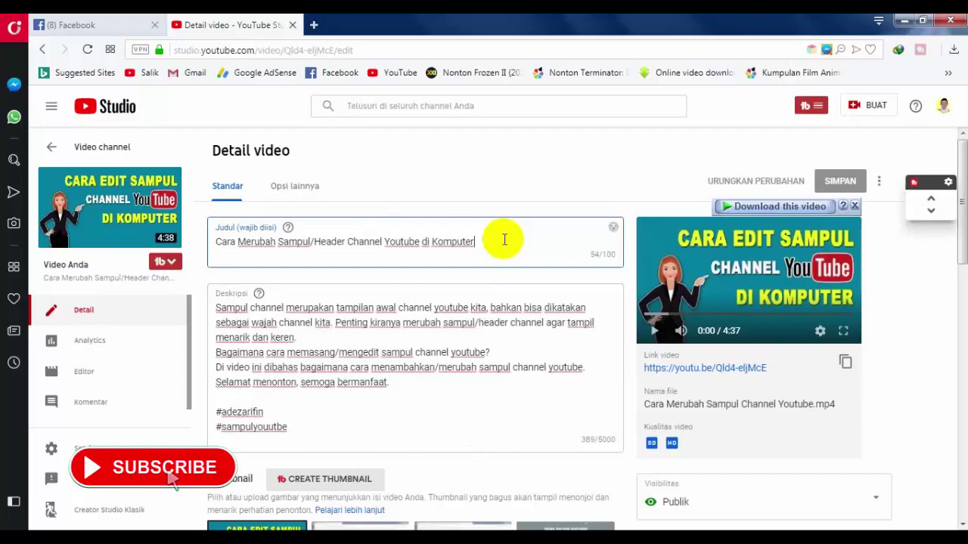
scroll(491, 250, "down", 3)
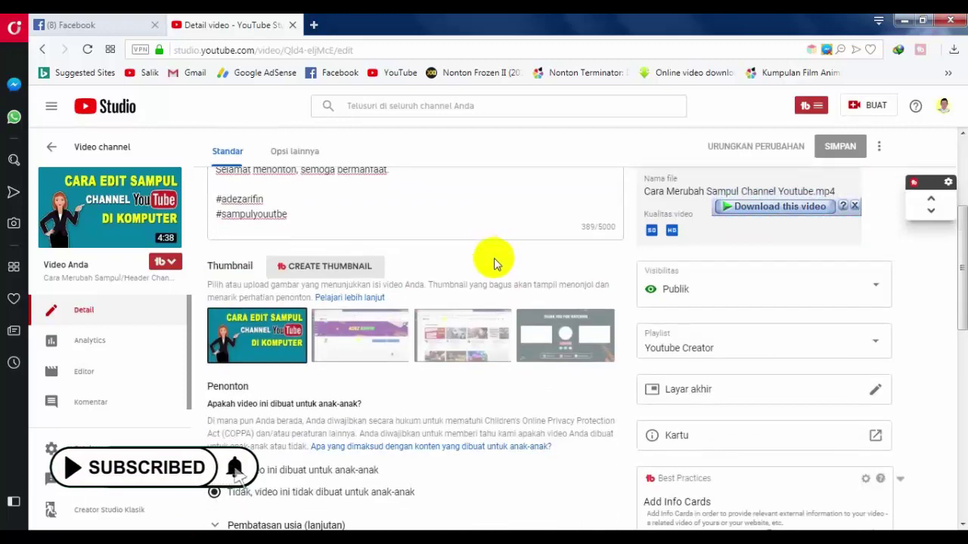
scroll(488, 261, "down", 4)
scroll(453, 268, "up", 7)
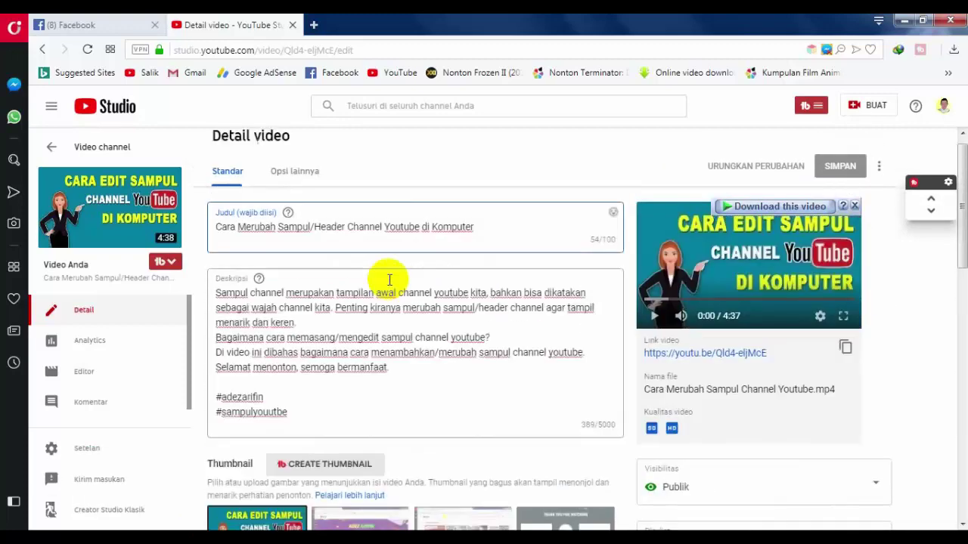